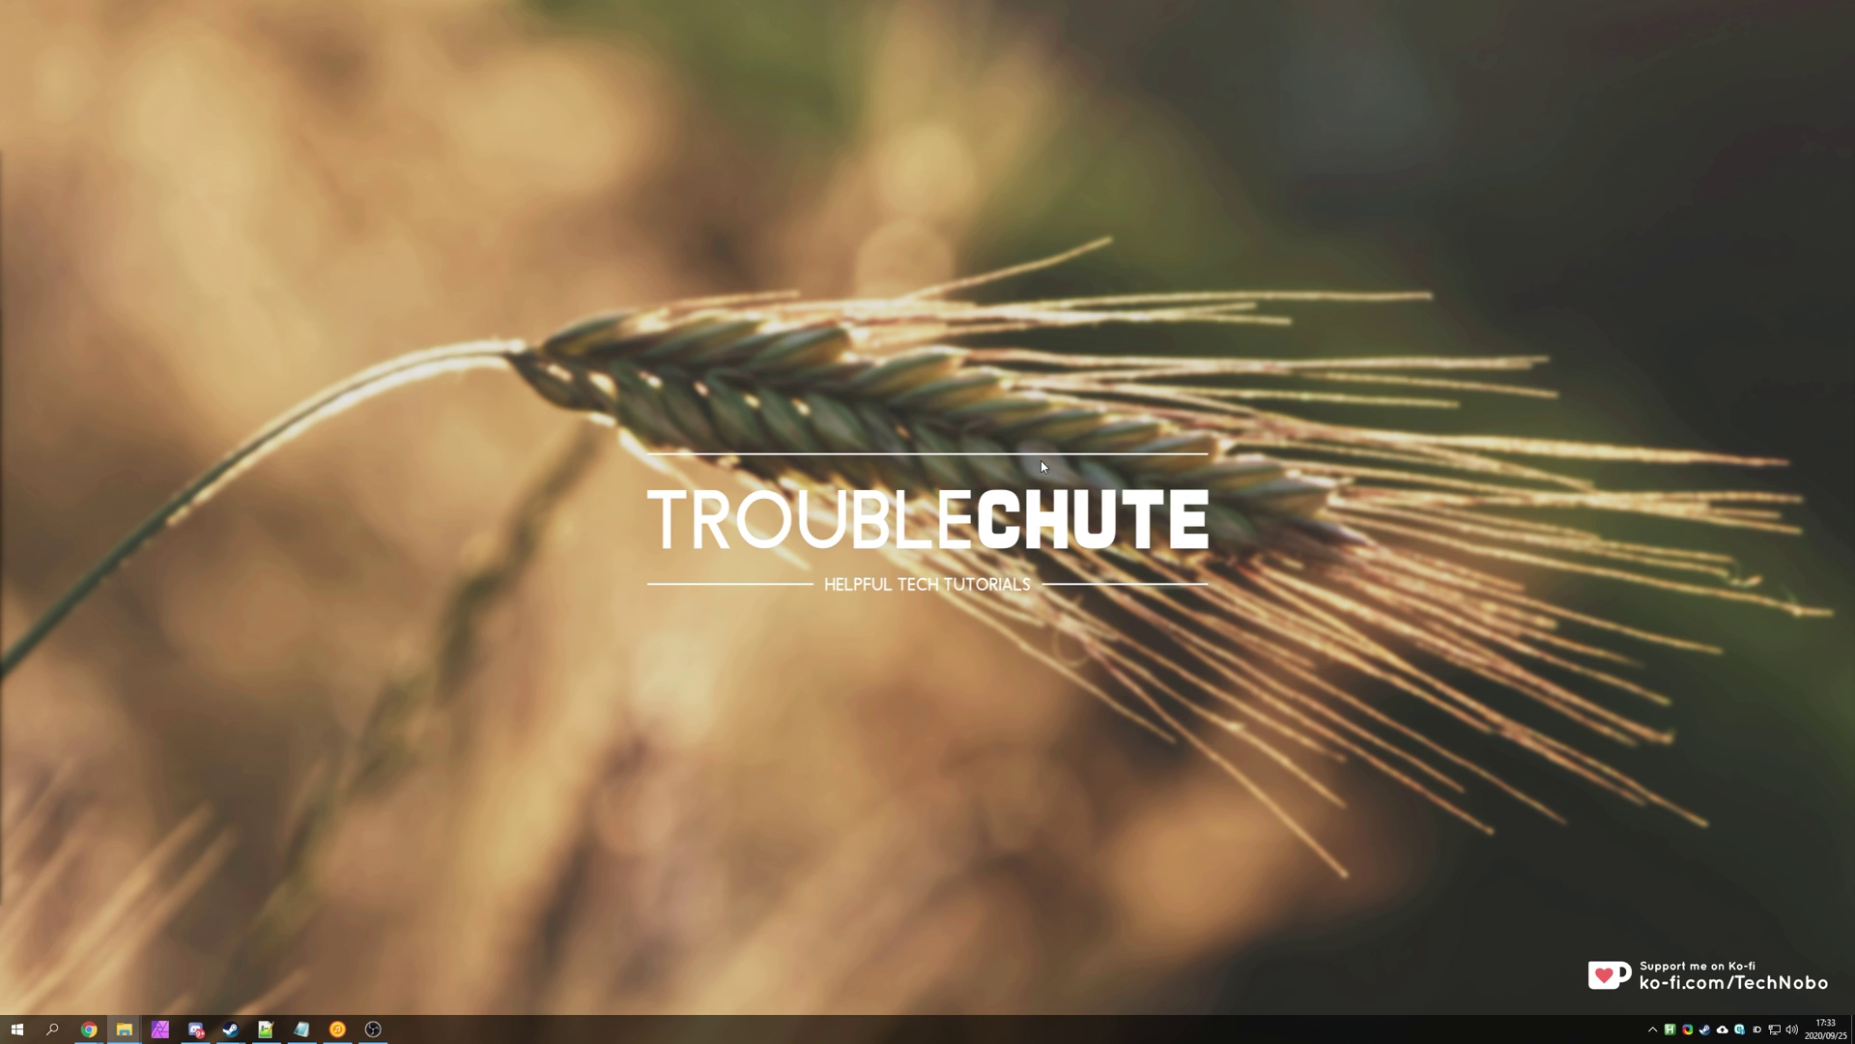
- Create a desktop folder with the default 'New folder' name, then permanently delete it
right_click(871, 440)
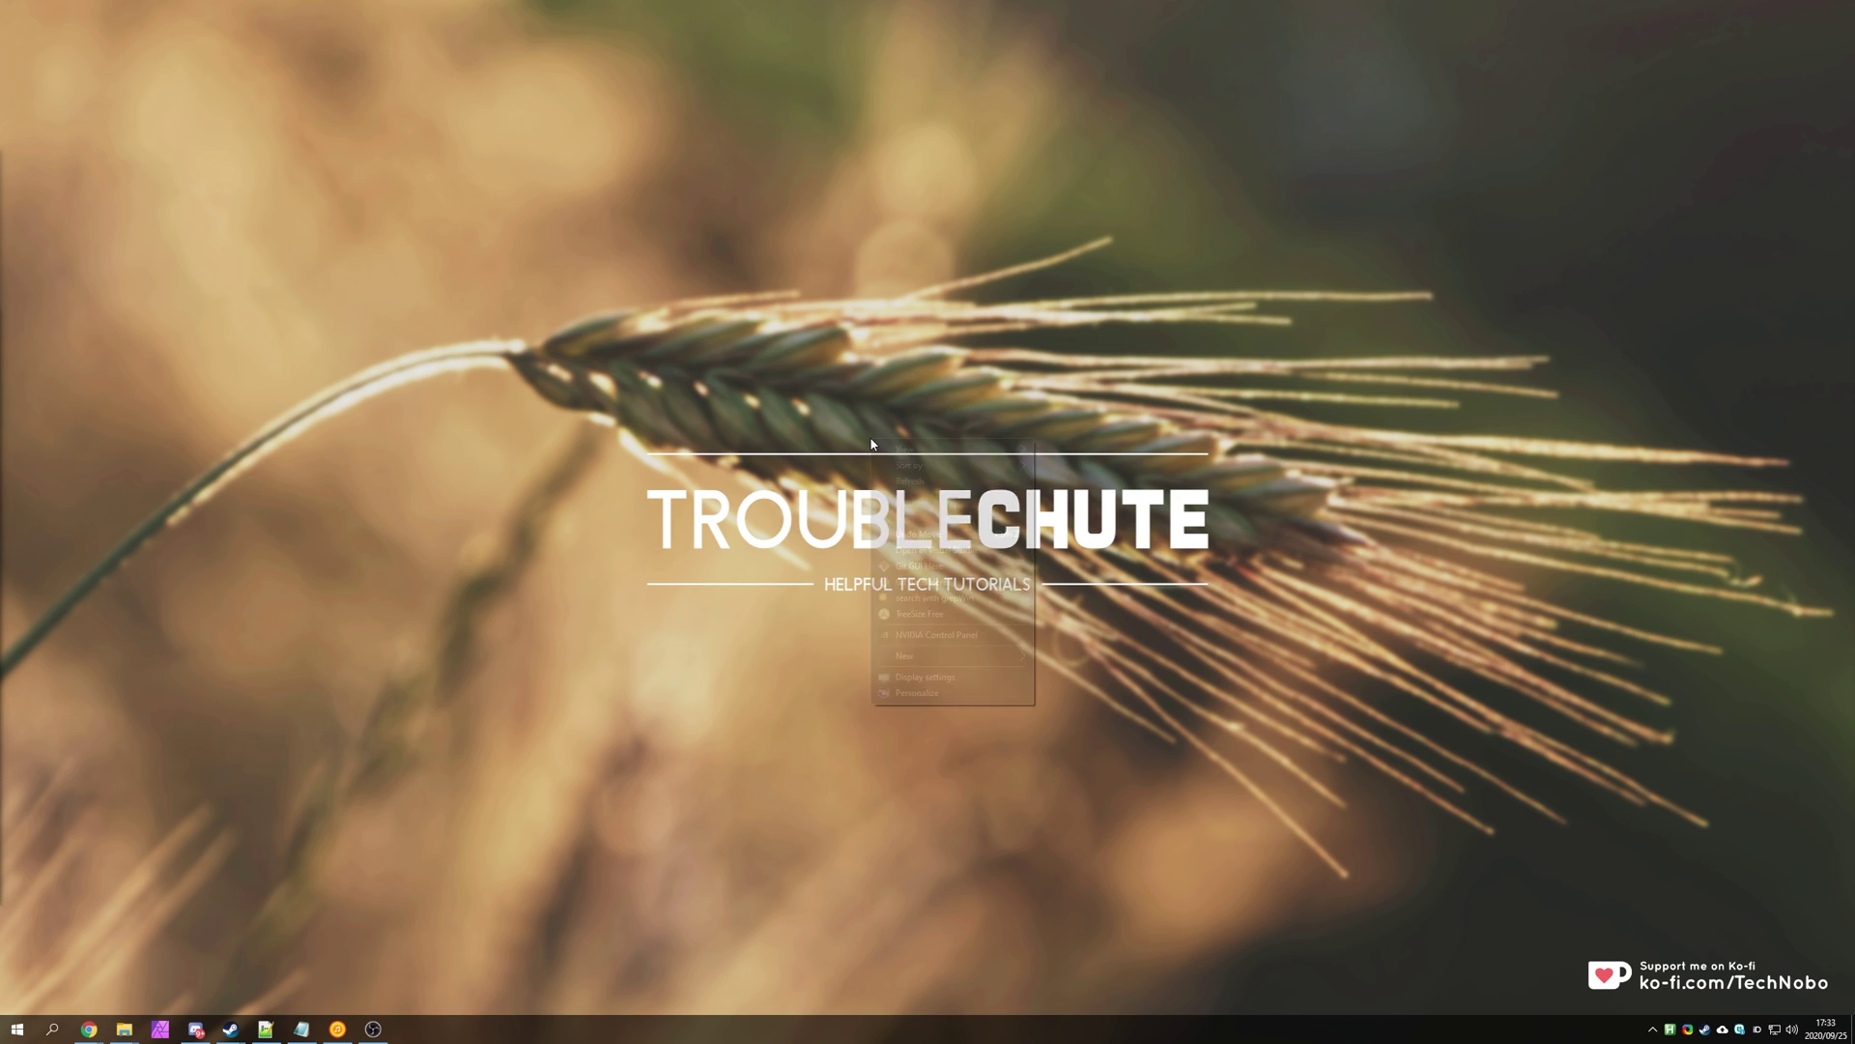
mouse_move(996, 655)
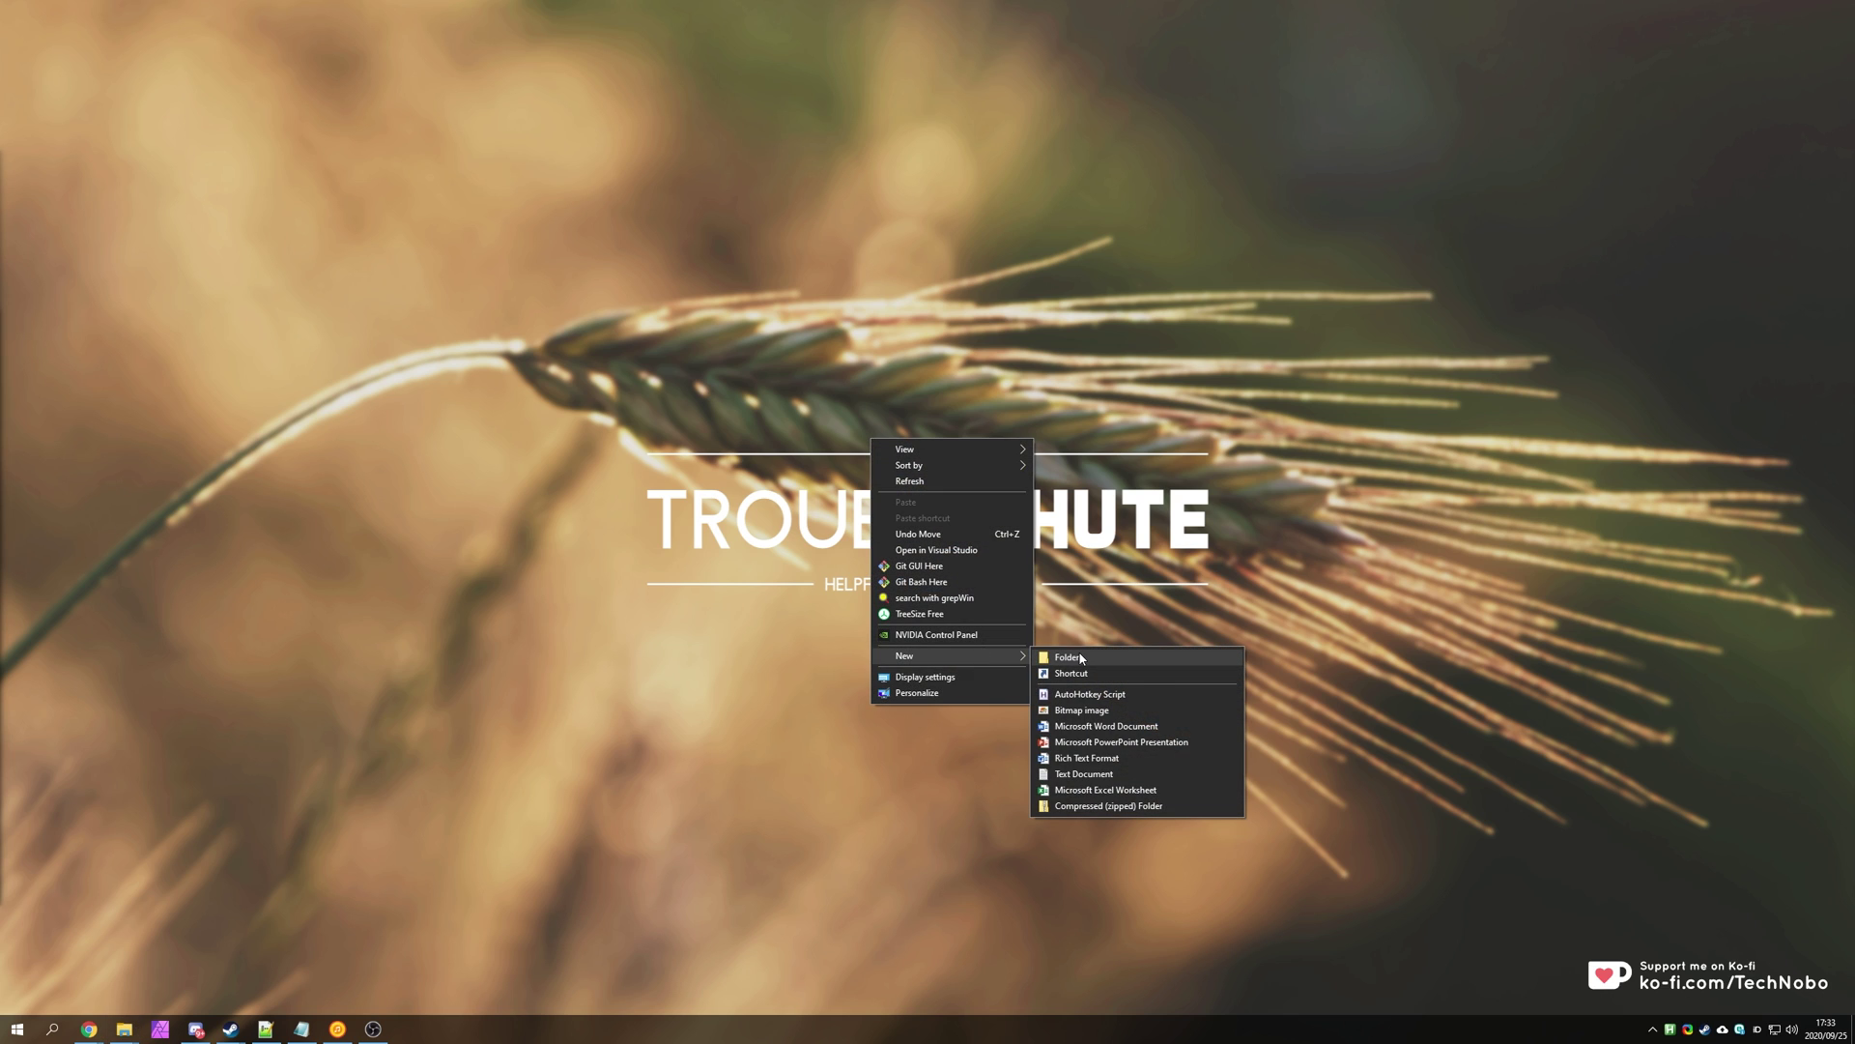
left_click(1068, 657)
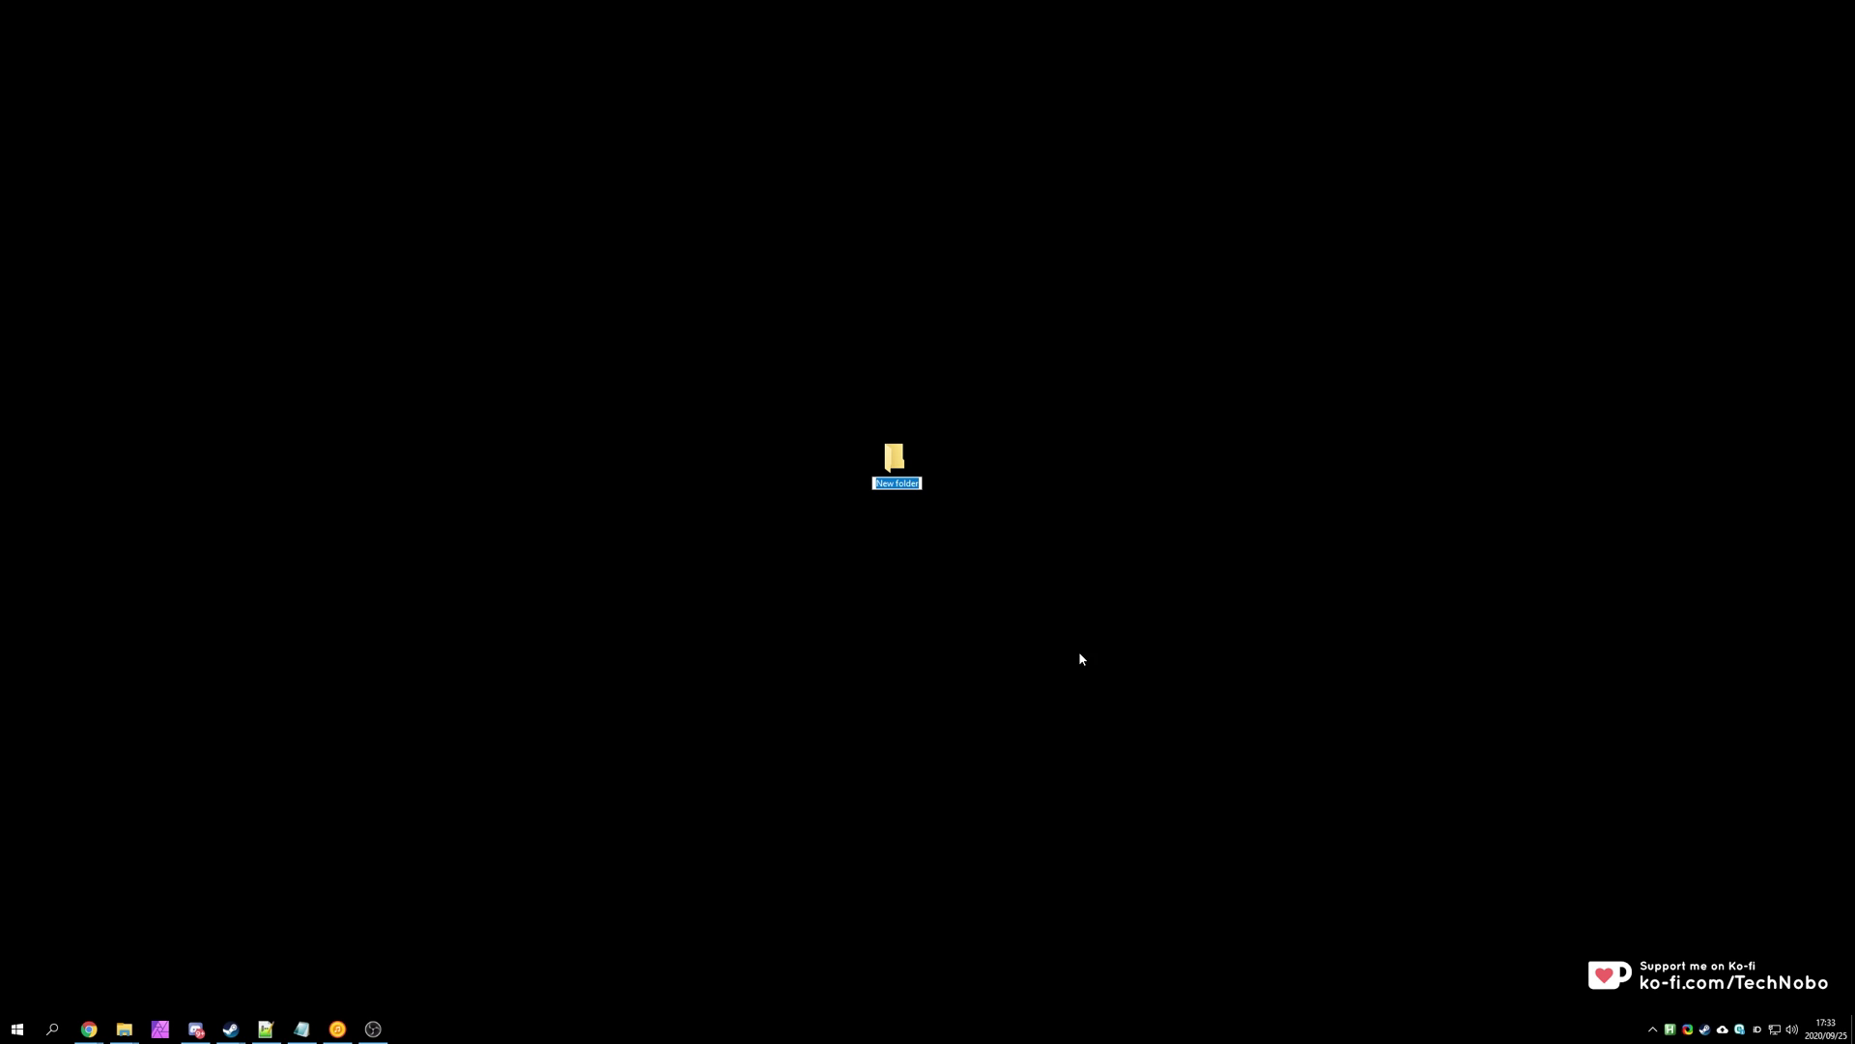
key("Return")
key("Delete")
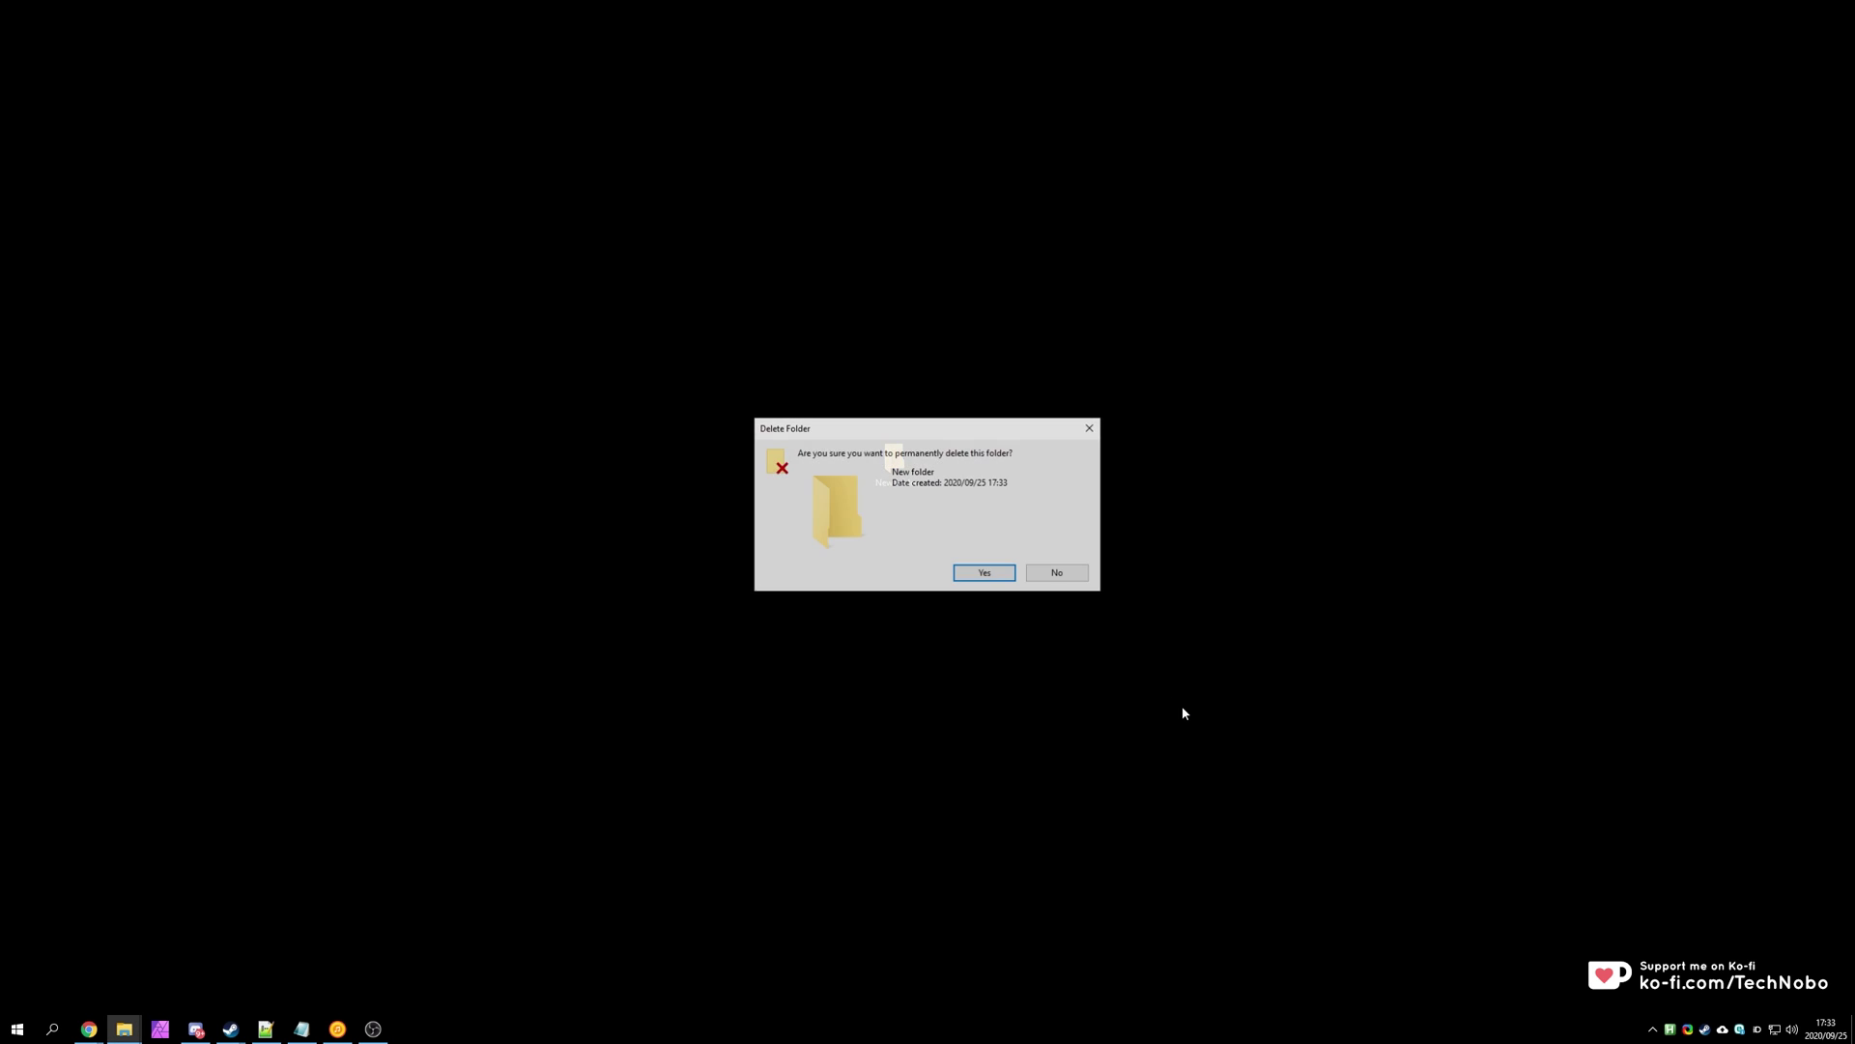
key("Return")
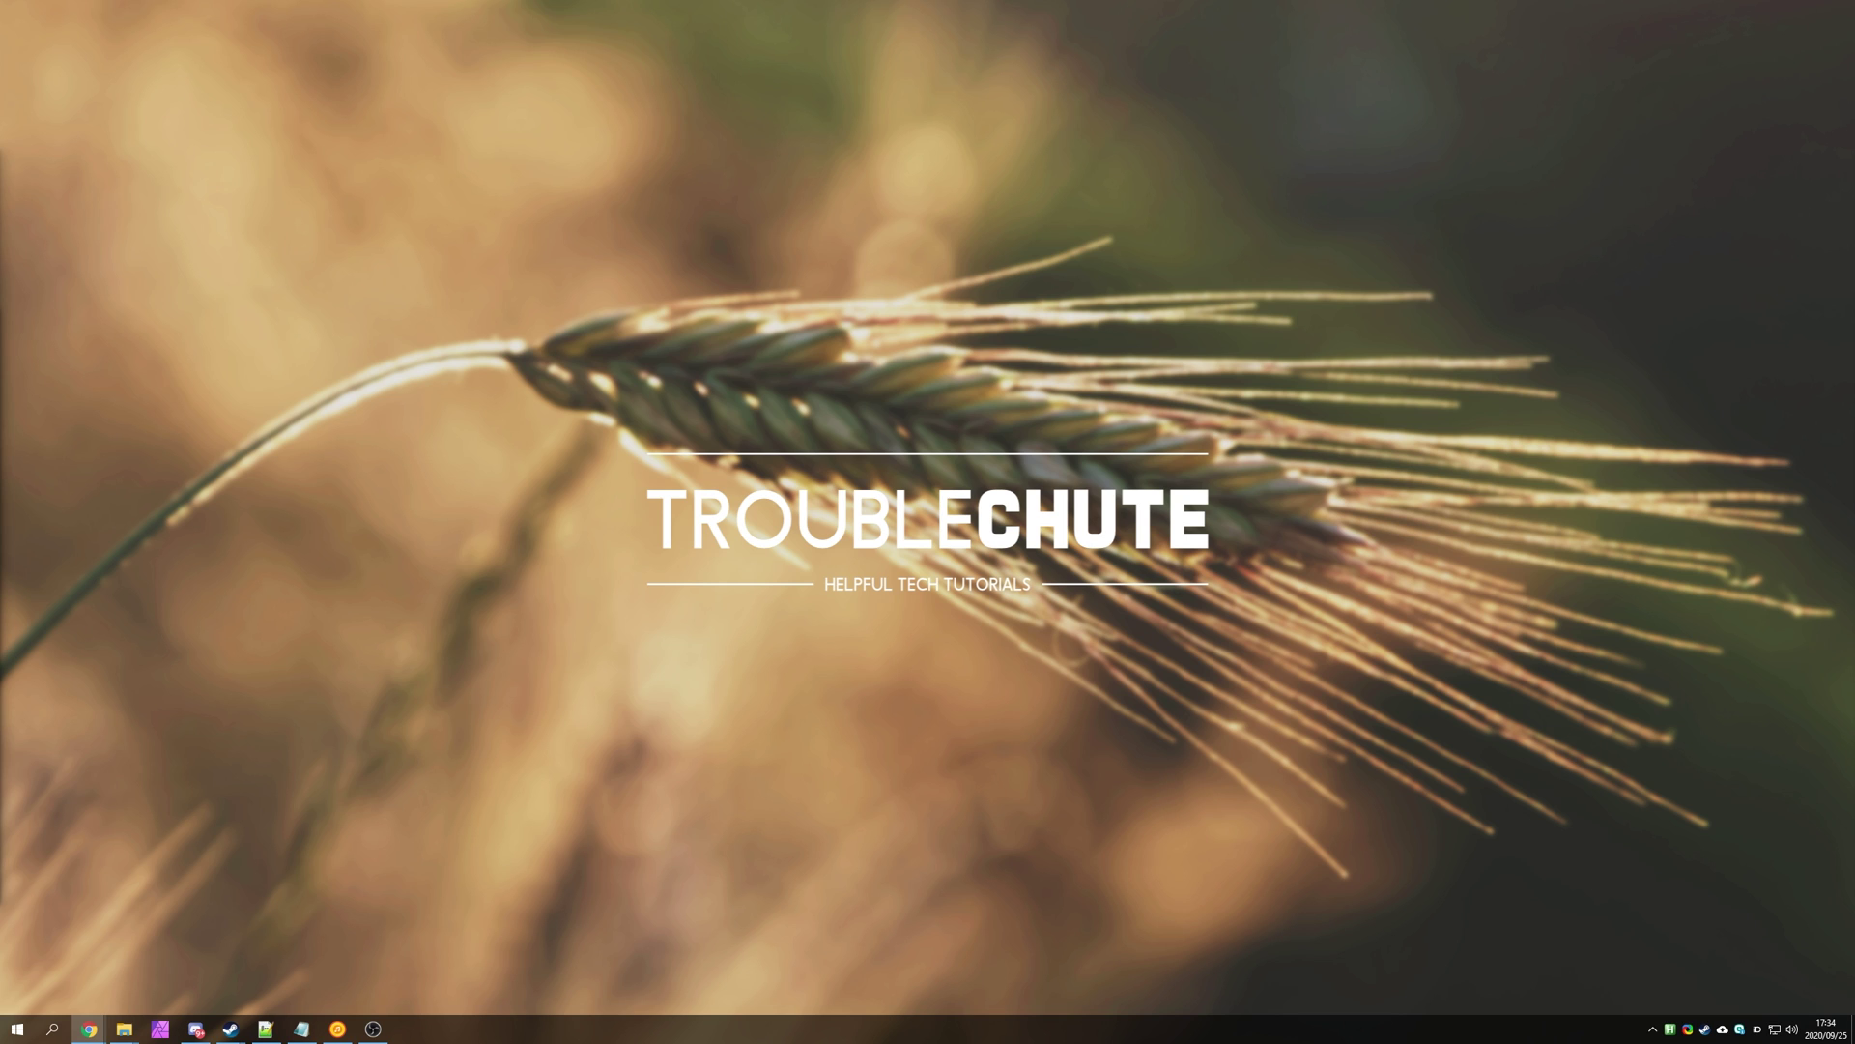
- On NVIDIA's driver page, select GeForce, GeForce 10 Series and GeForce GTX 1080 Ti
left_click(88, 1029)
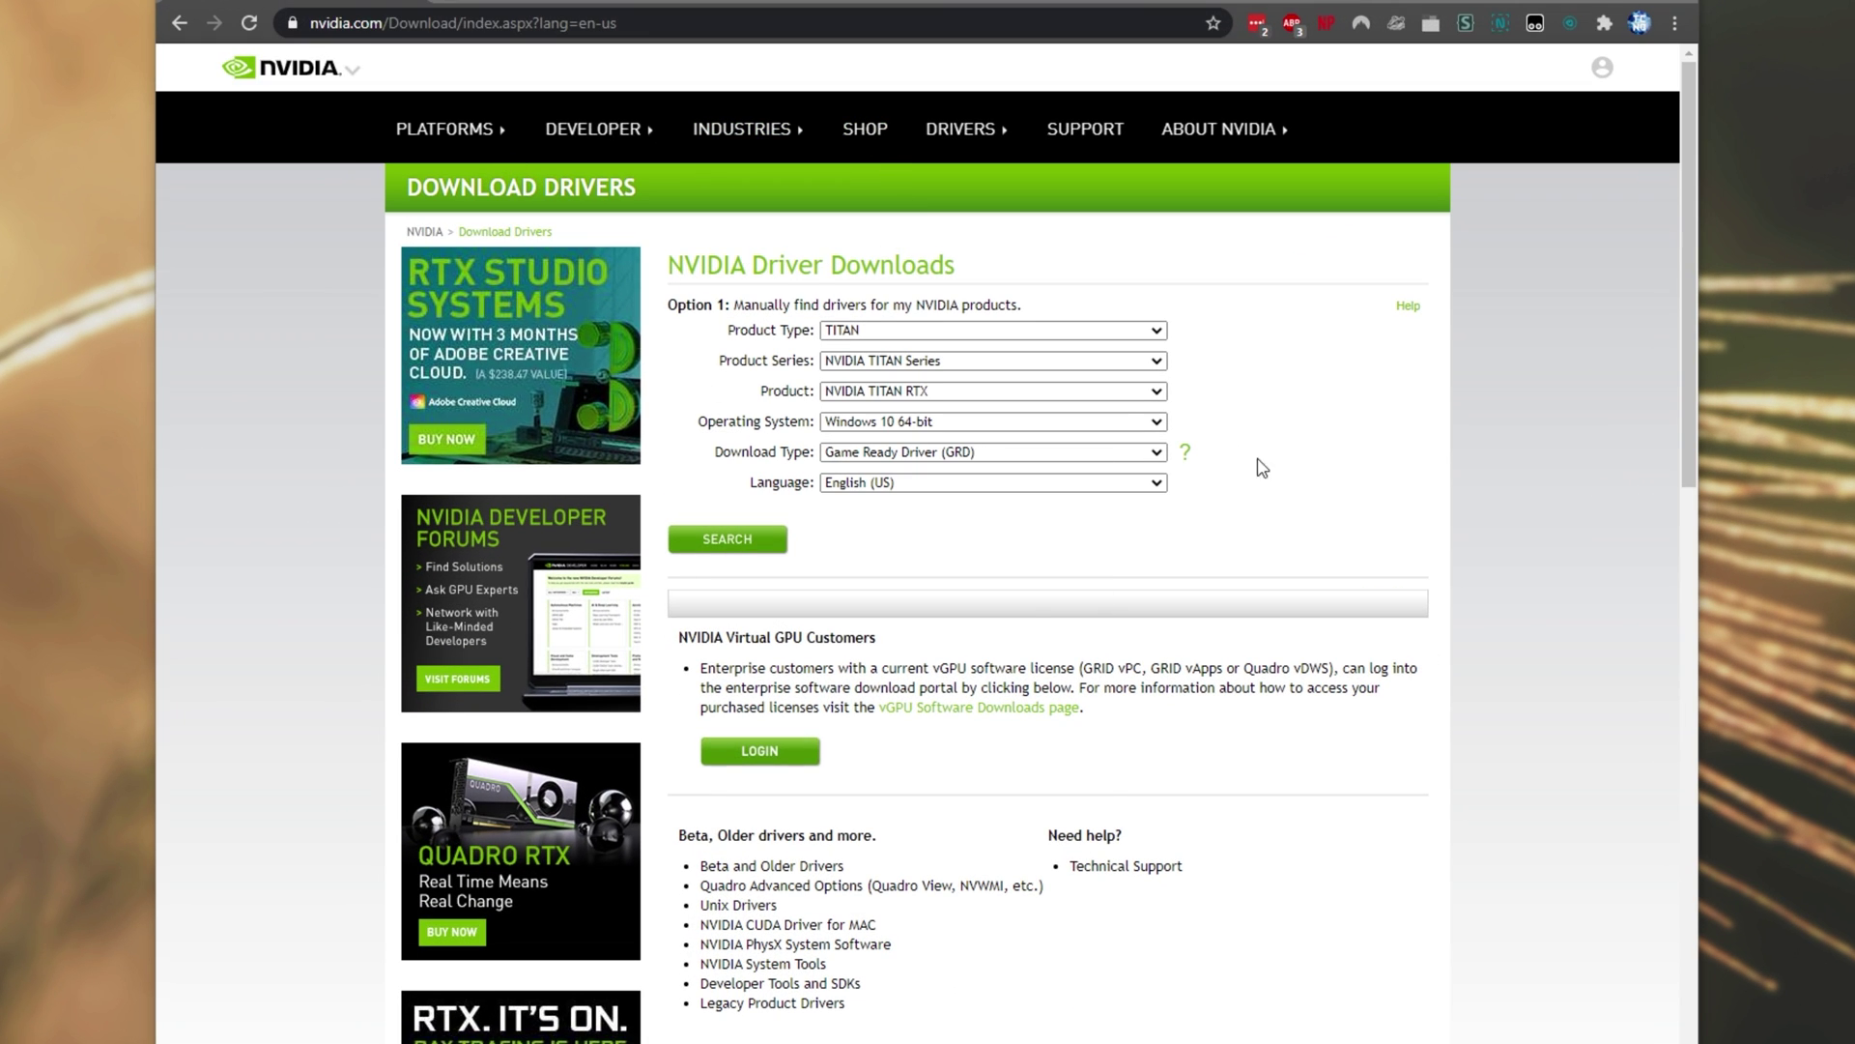
left_click(904, 330)
left_click(903, 365)
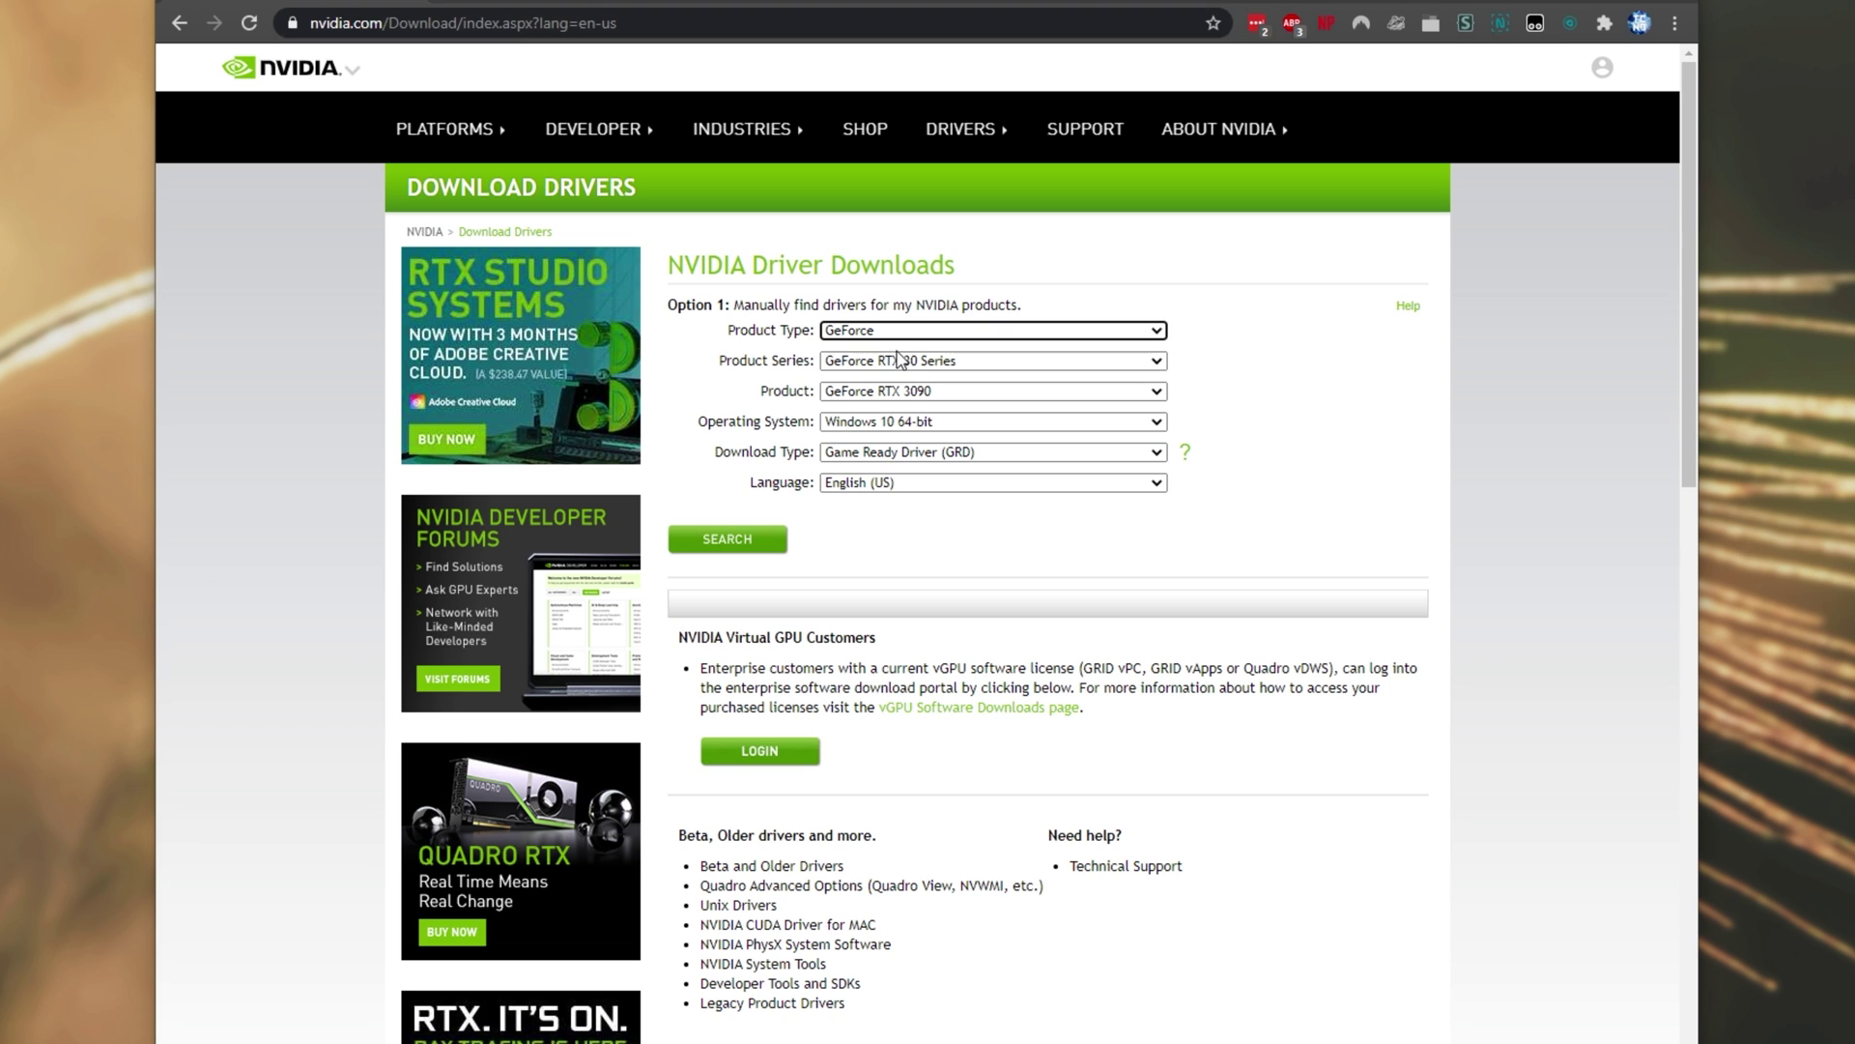
left_click(921, 361)
left_click(948, 530)
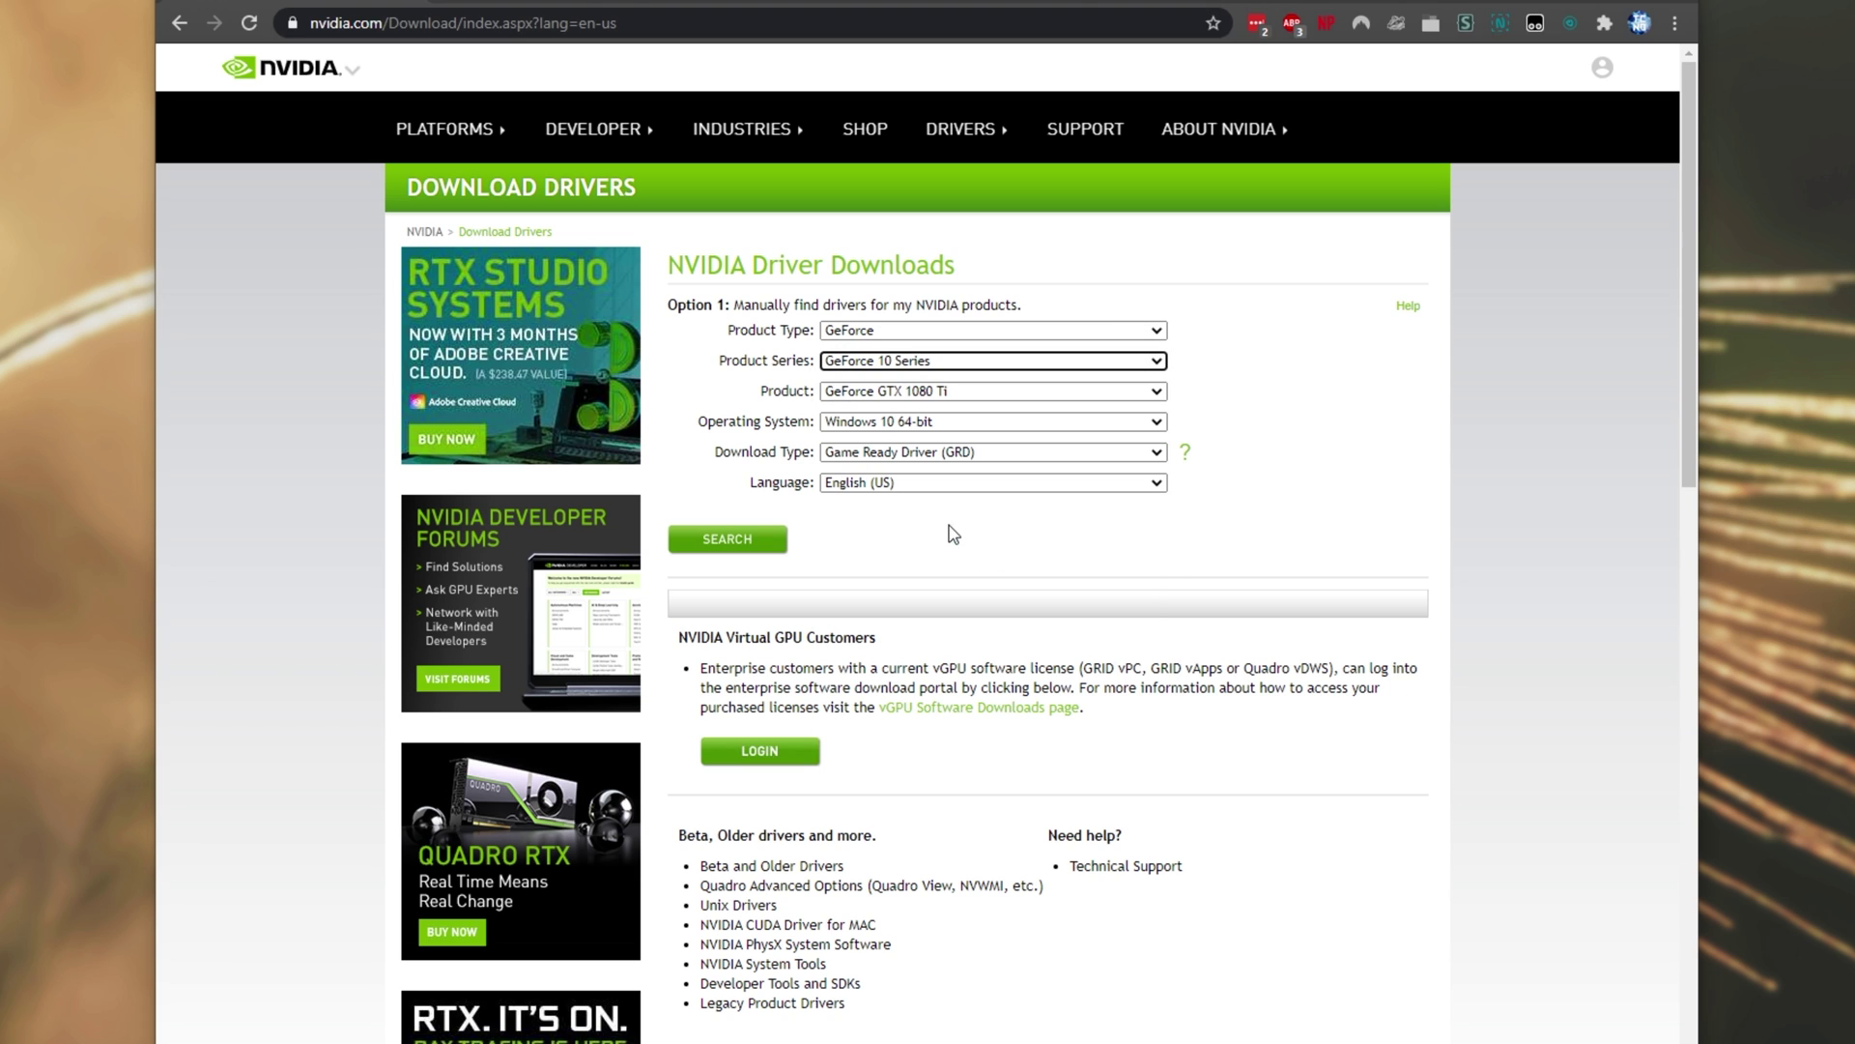
left_click(933, 392)
left_click(933, 410)
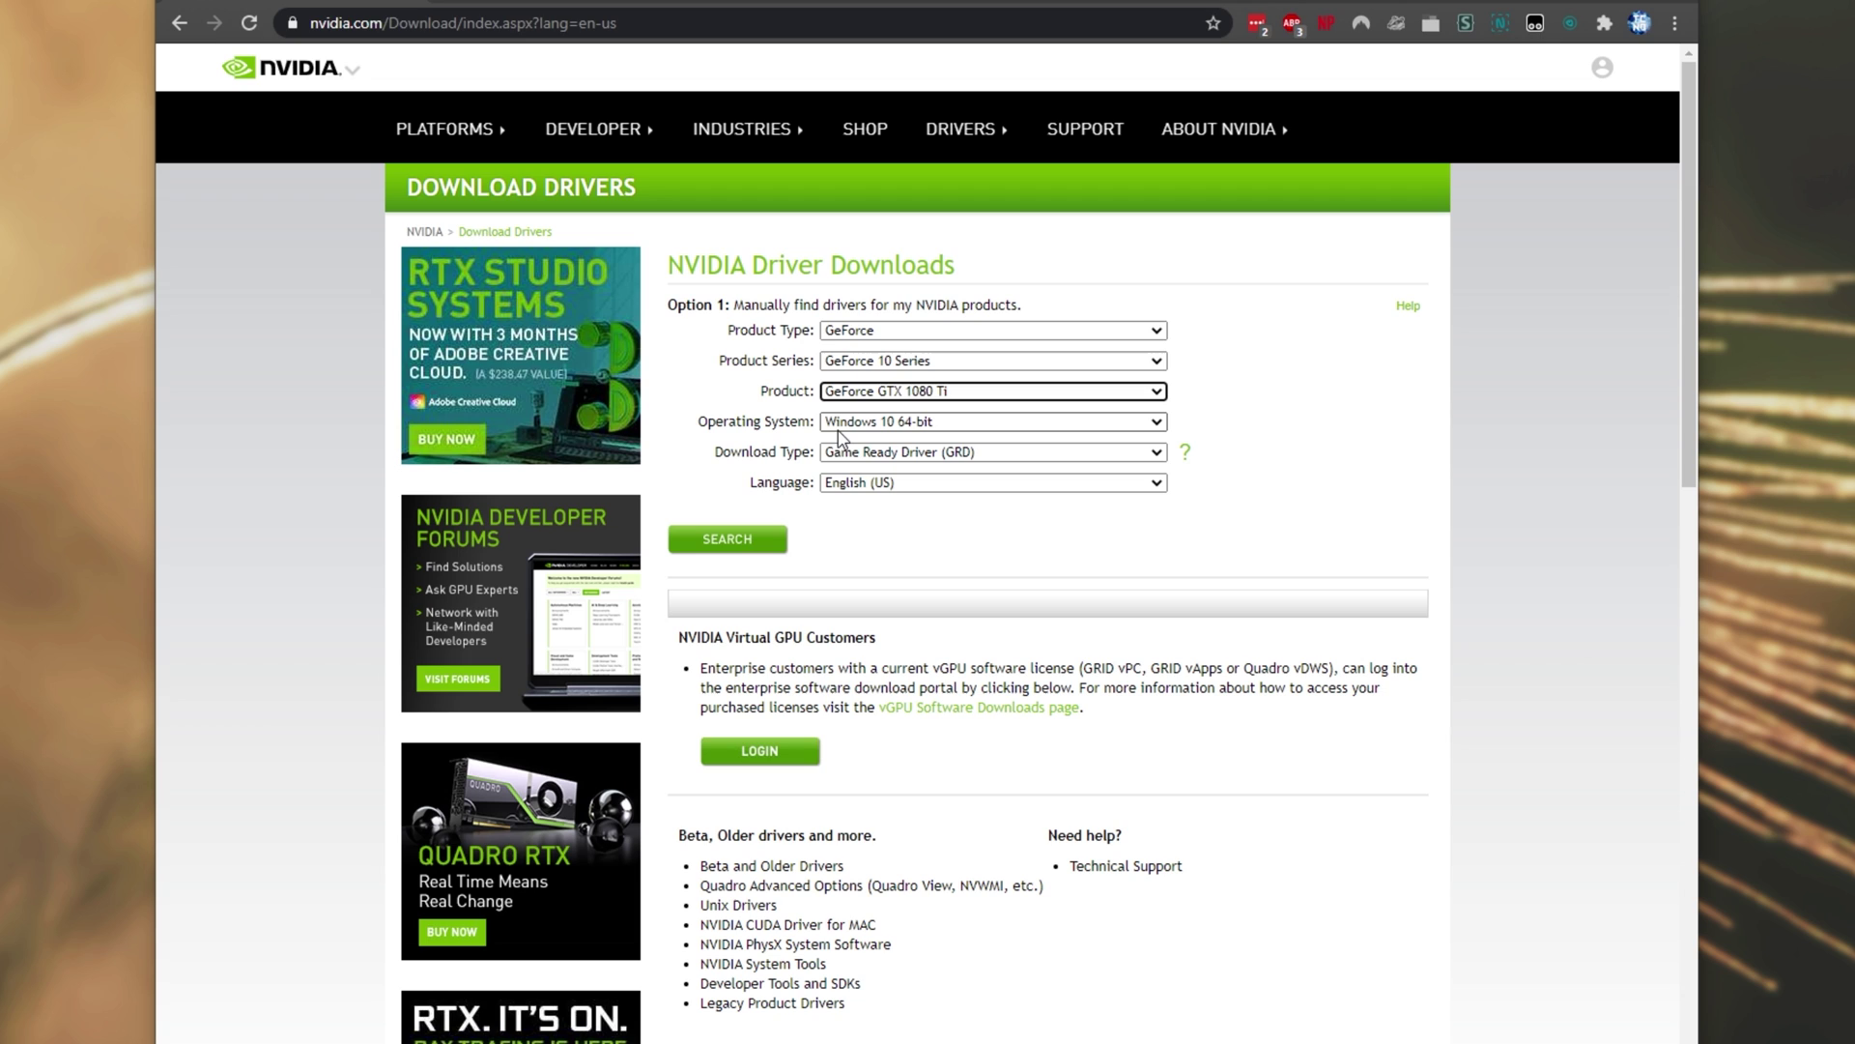
- Keep Game Ready Driver as the download type, search, and download driver 456.38
left_click(897, 455)
left_click(898, 466)
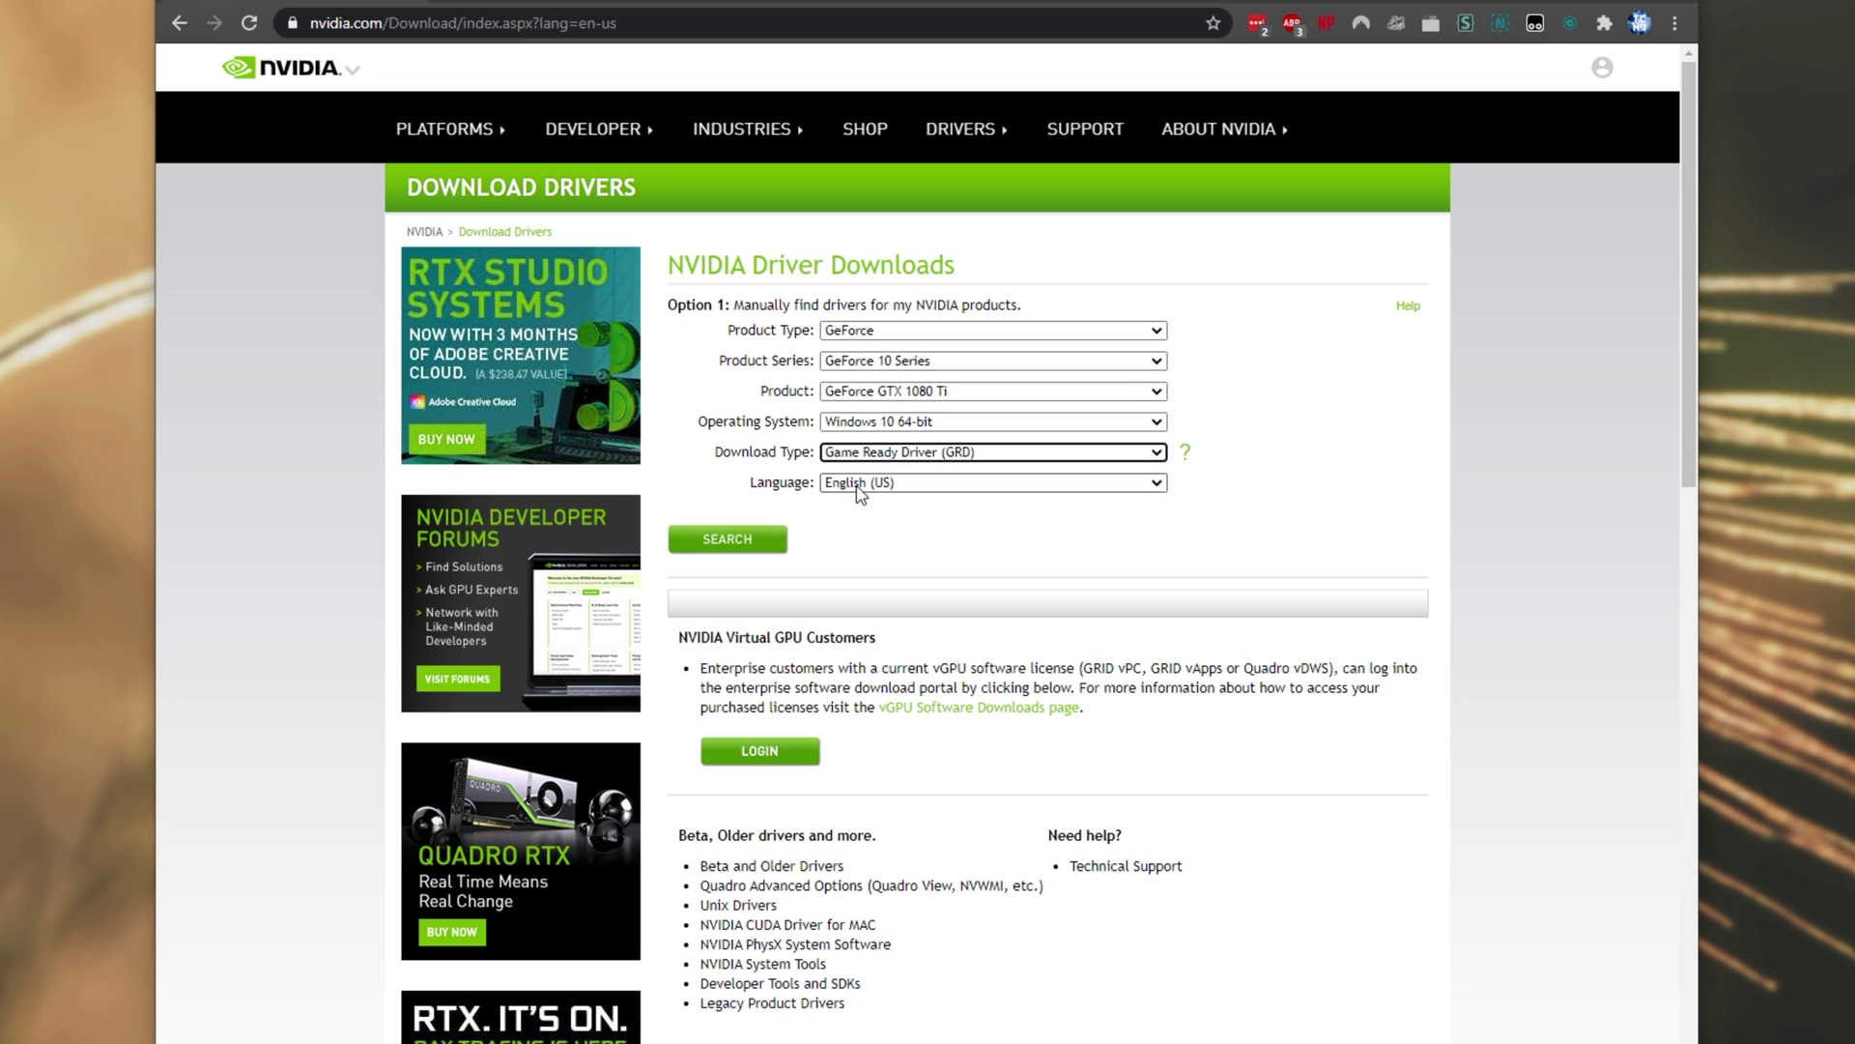
left_click(761, 541)
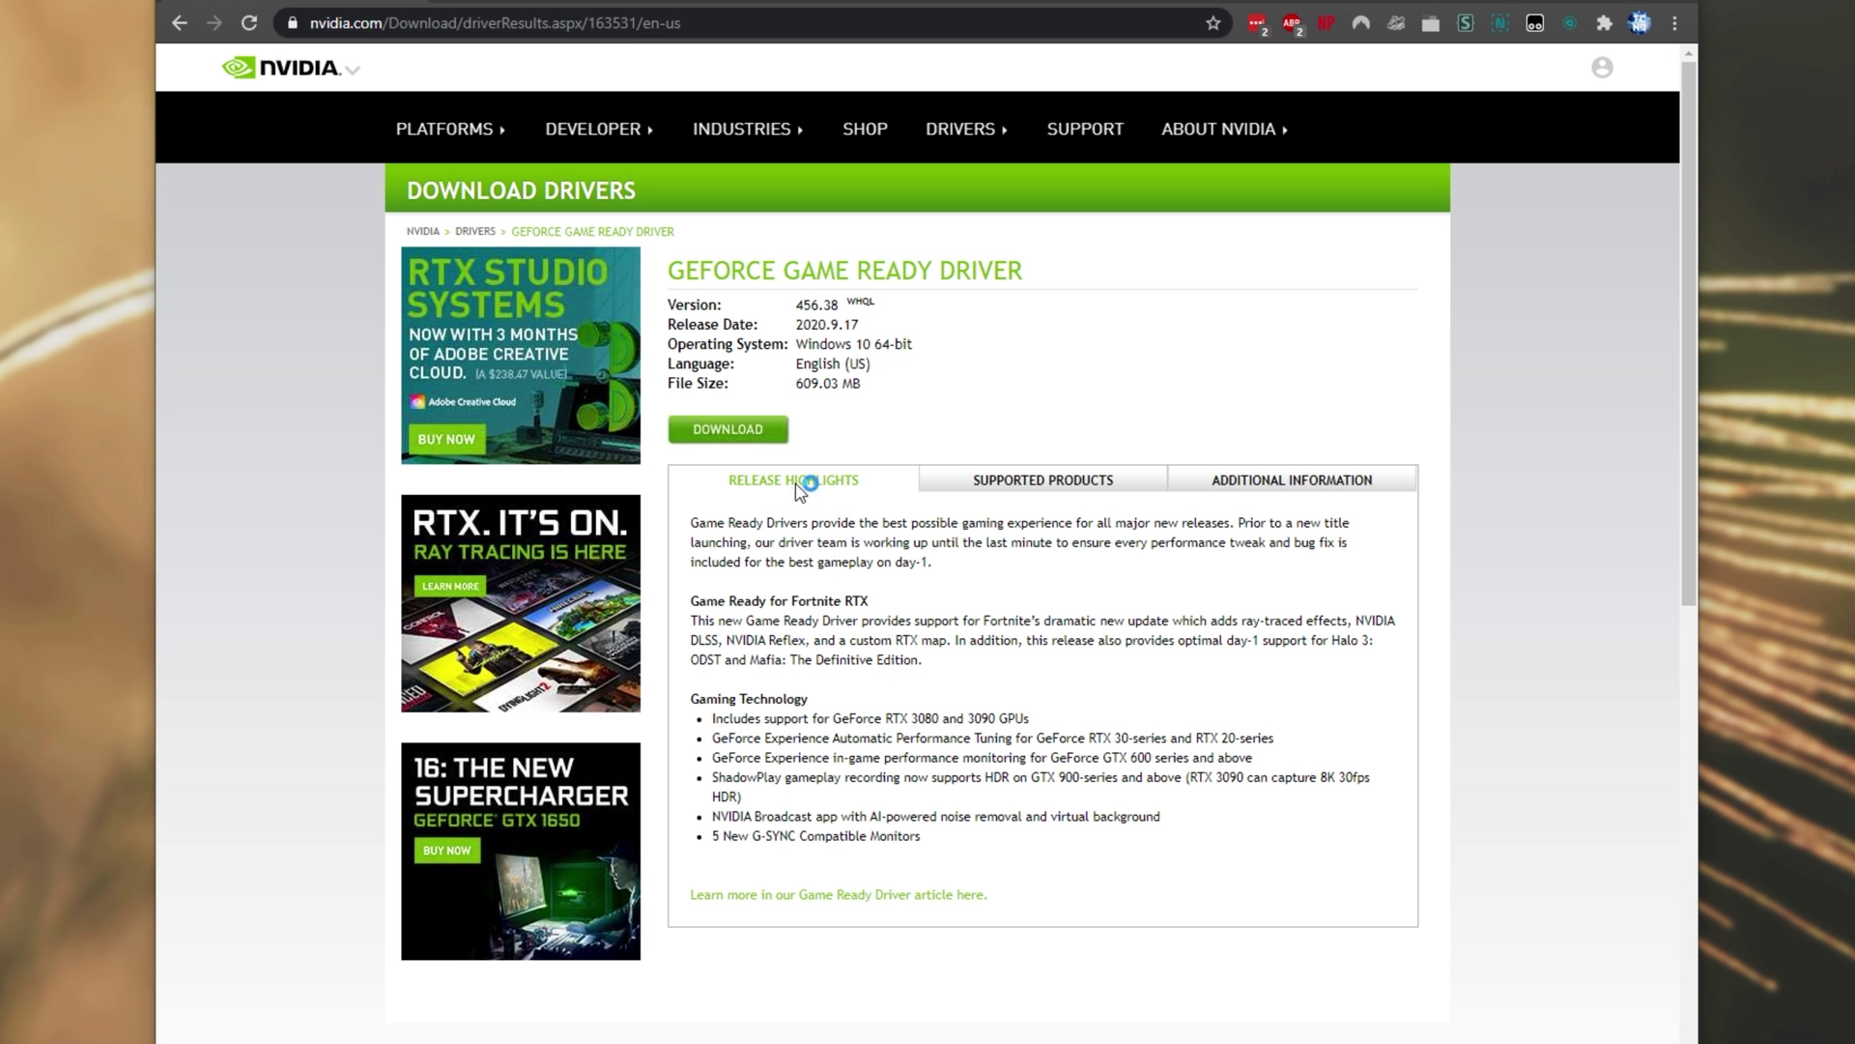
left_click(763, 437)
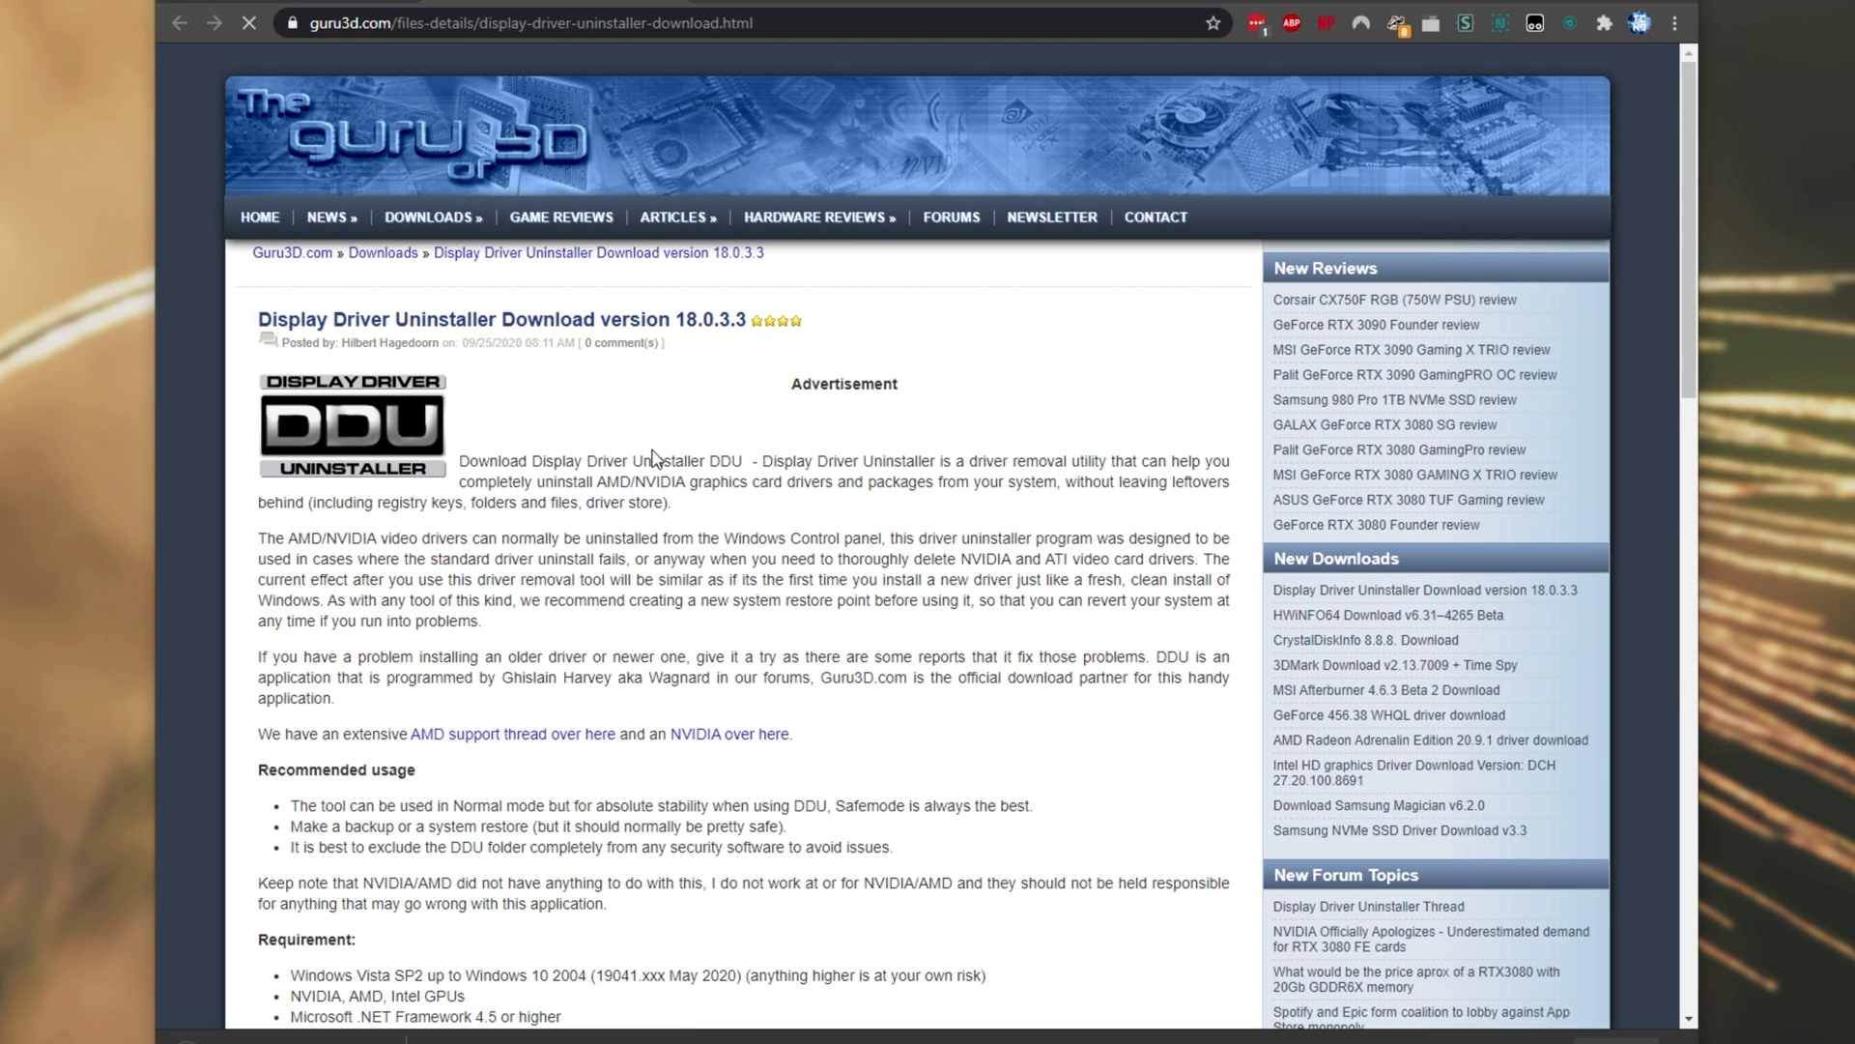
- Download the DDU 18.0.3.3 zip from a mirror and drag it and the NVIDIA installer onto the desktop
double_click(692, 320)
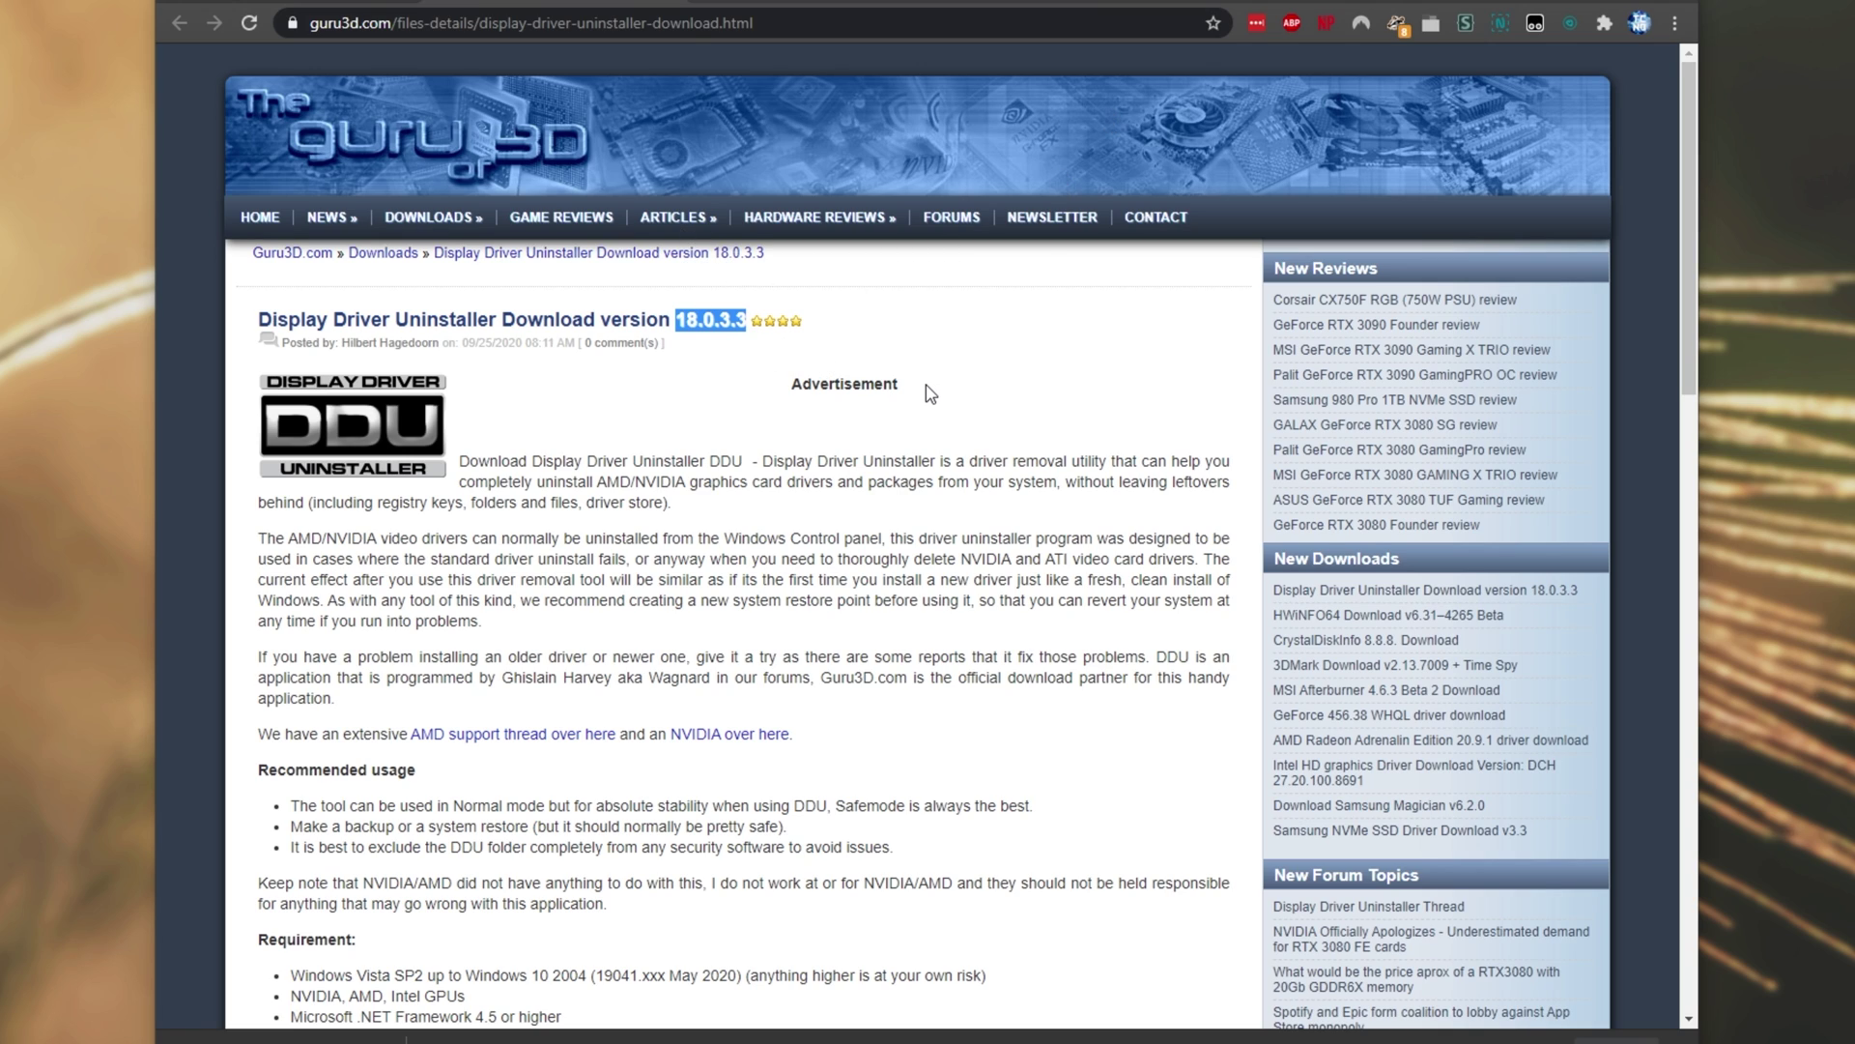
scroll(930, 394, "down", 20)
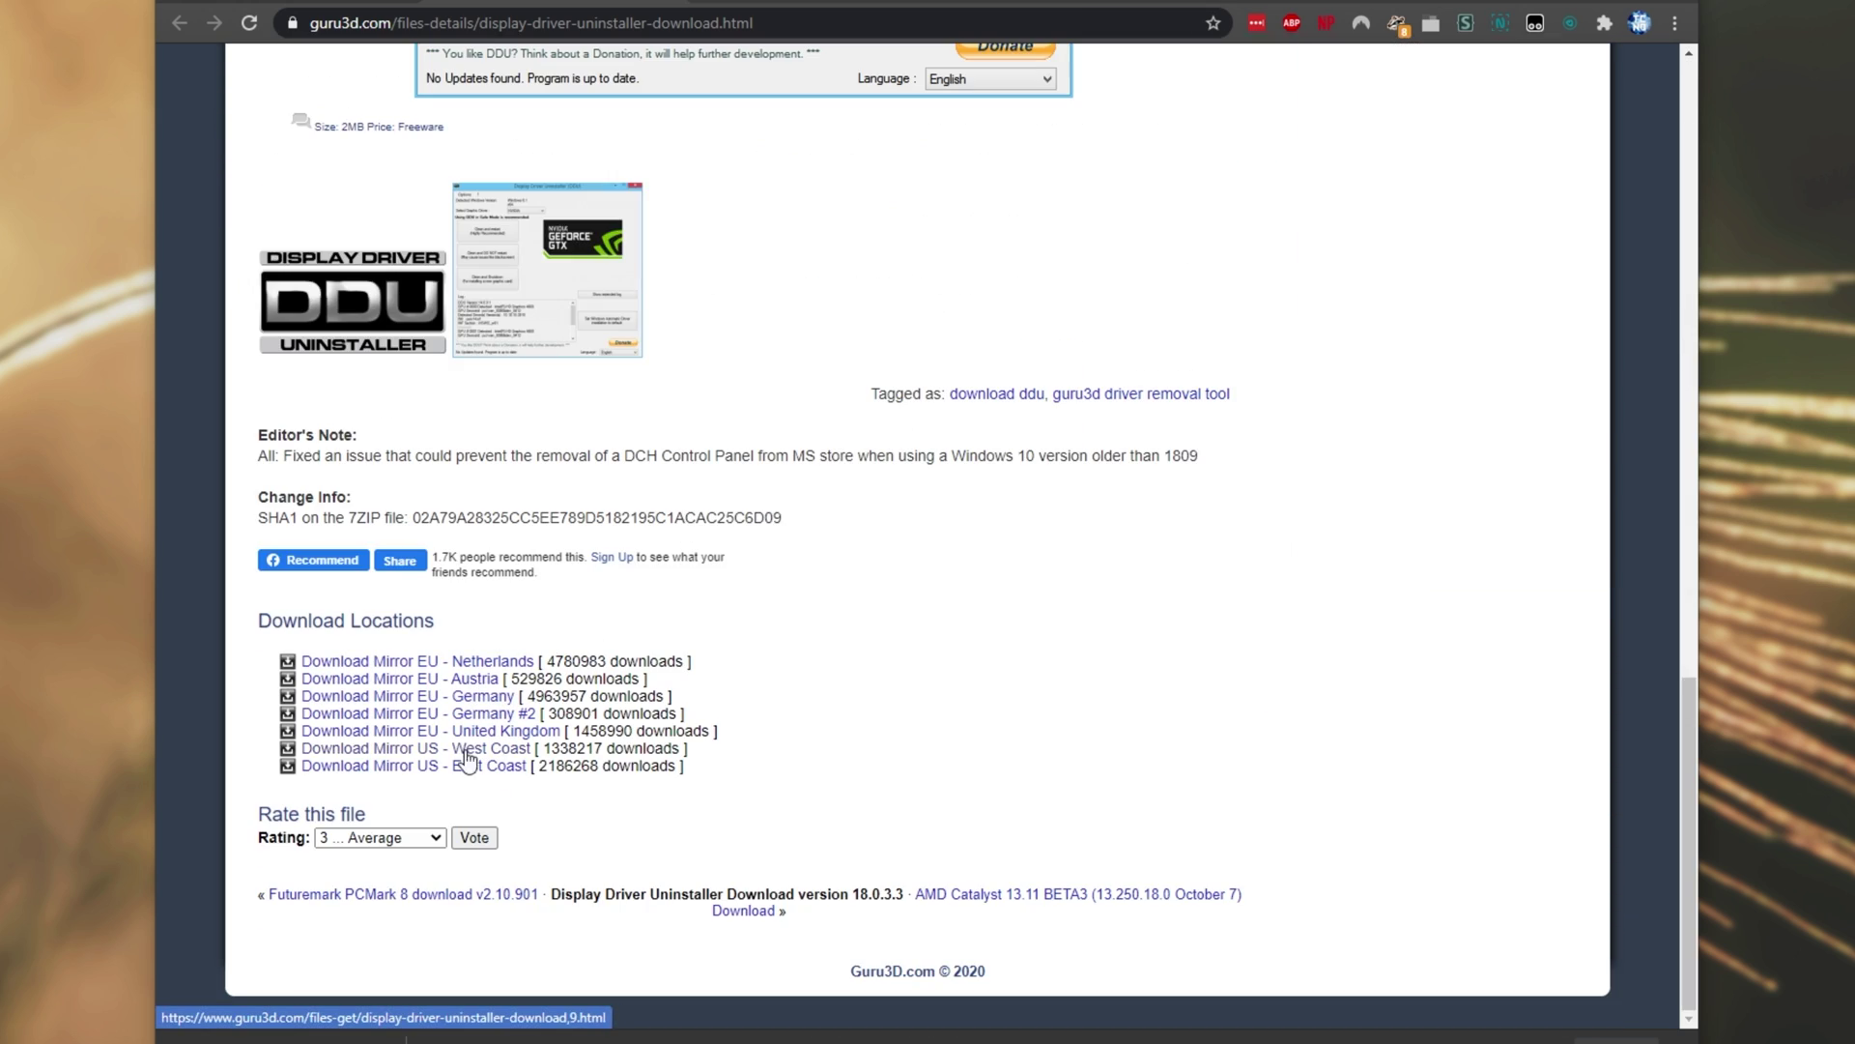
left_click(470, 663)
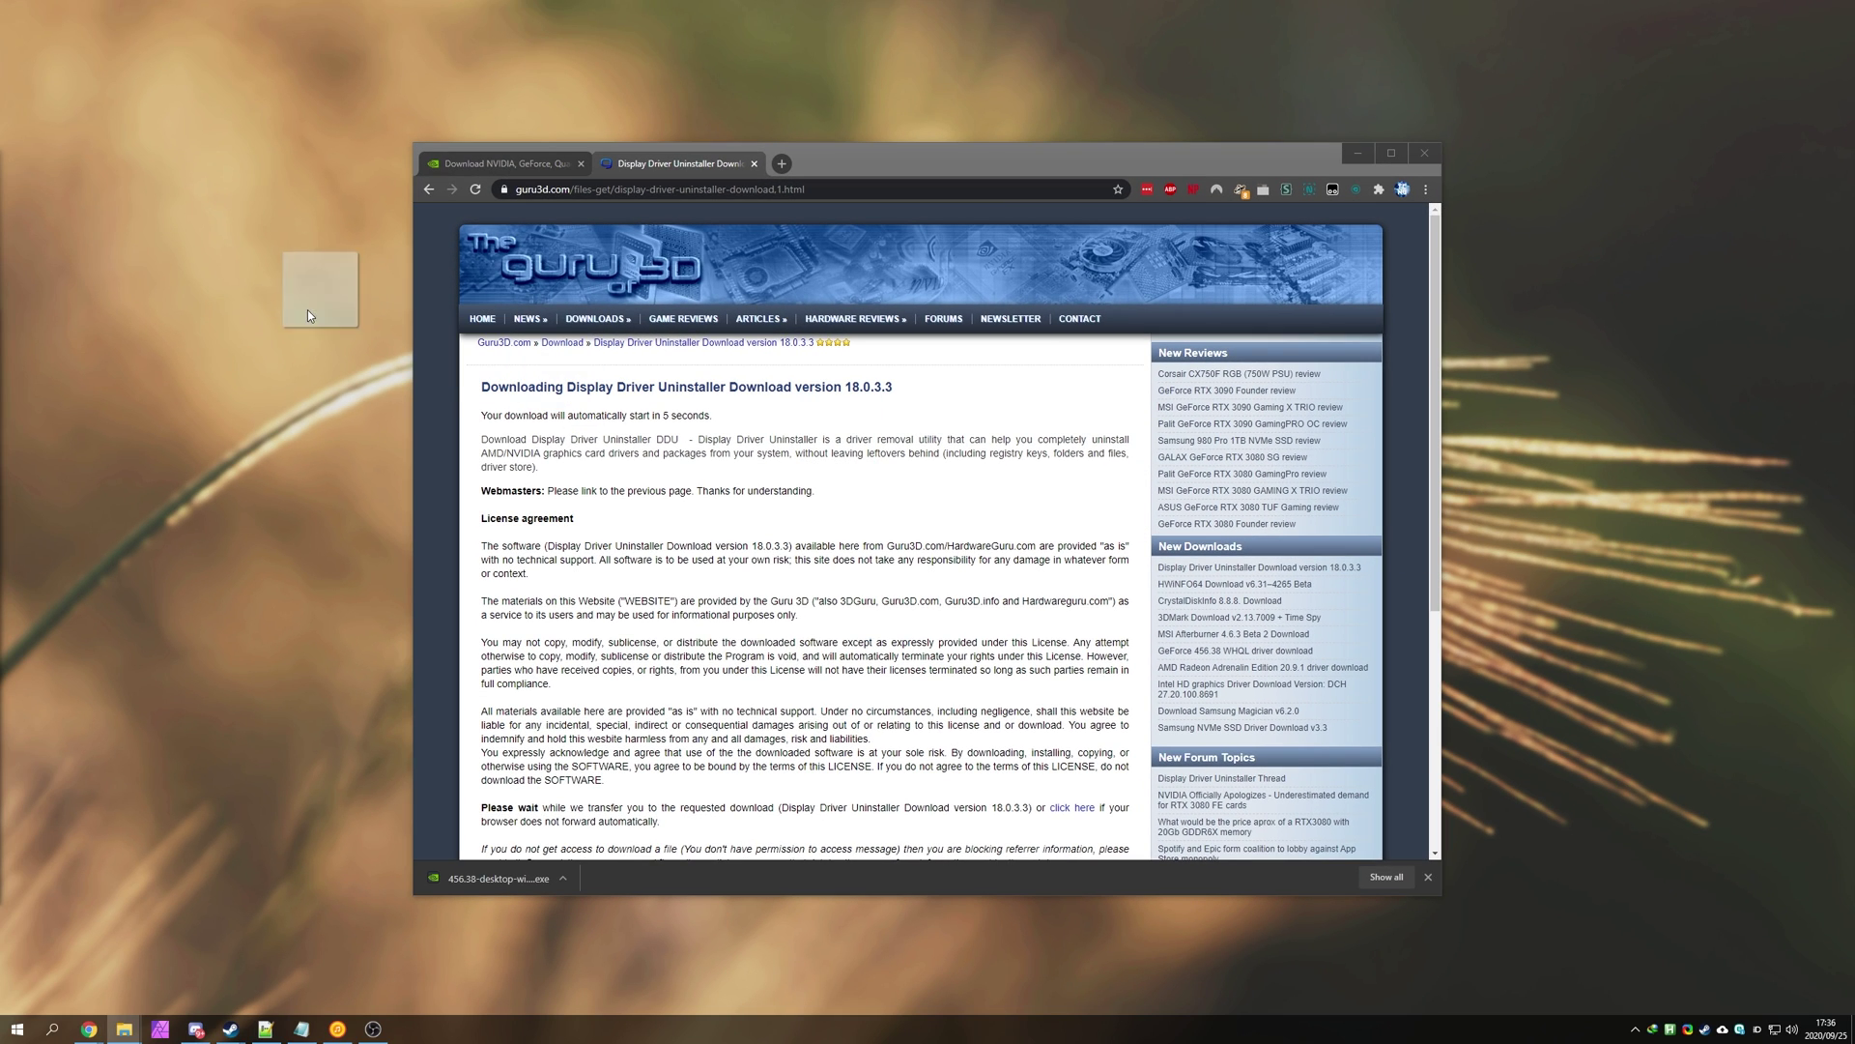
left_click_drag(309, 316, 38, 53)
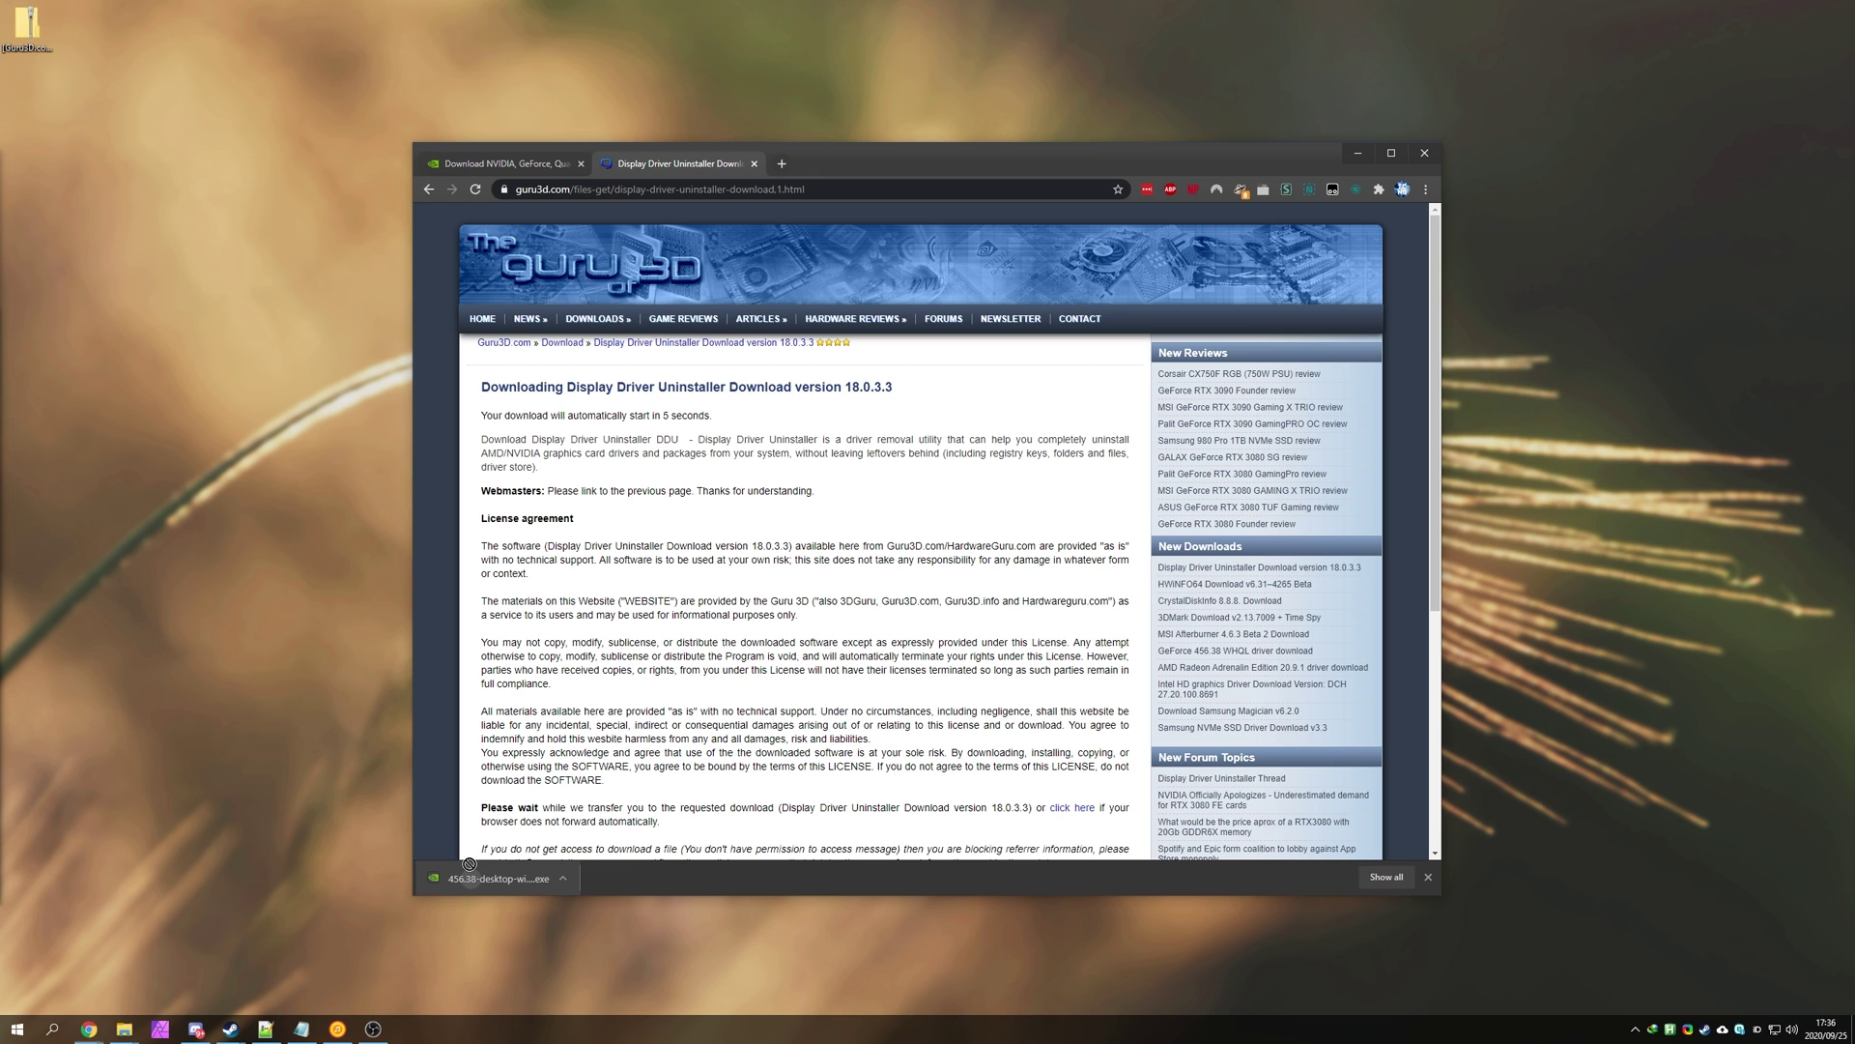
left_click_drag(469, 863, 37, 84)
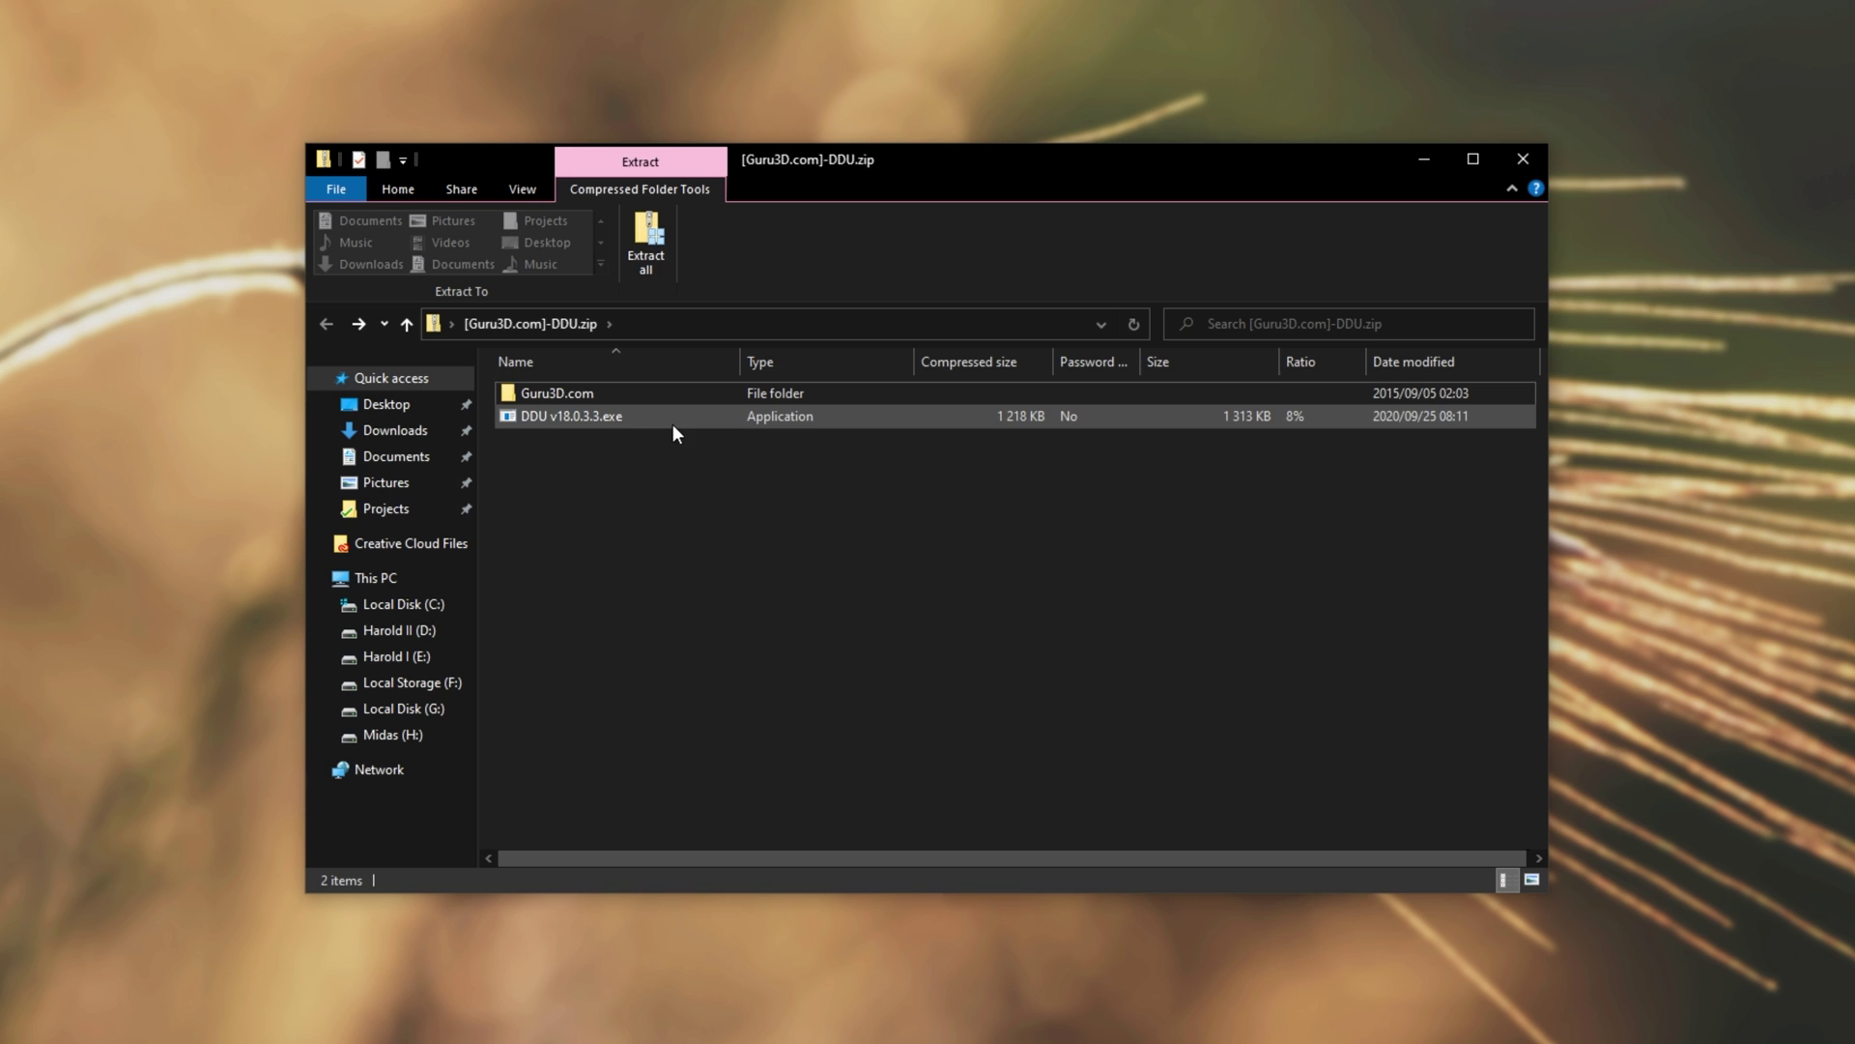
- Extract DDU by running DDU v18.0.3.3.exe from the zip, then permanently delete the zip
left_click(582, 415)
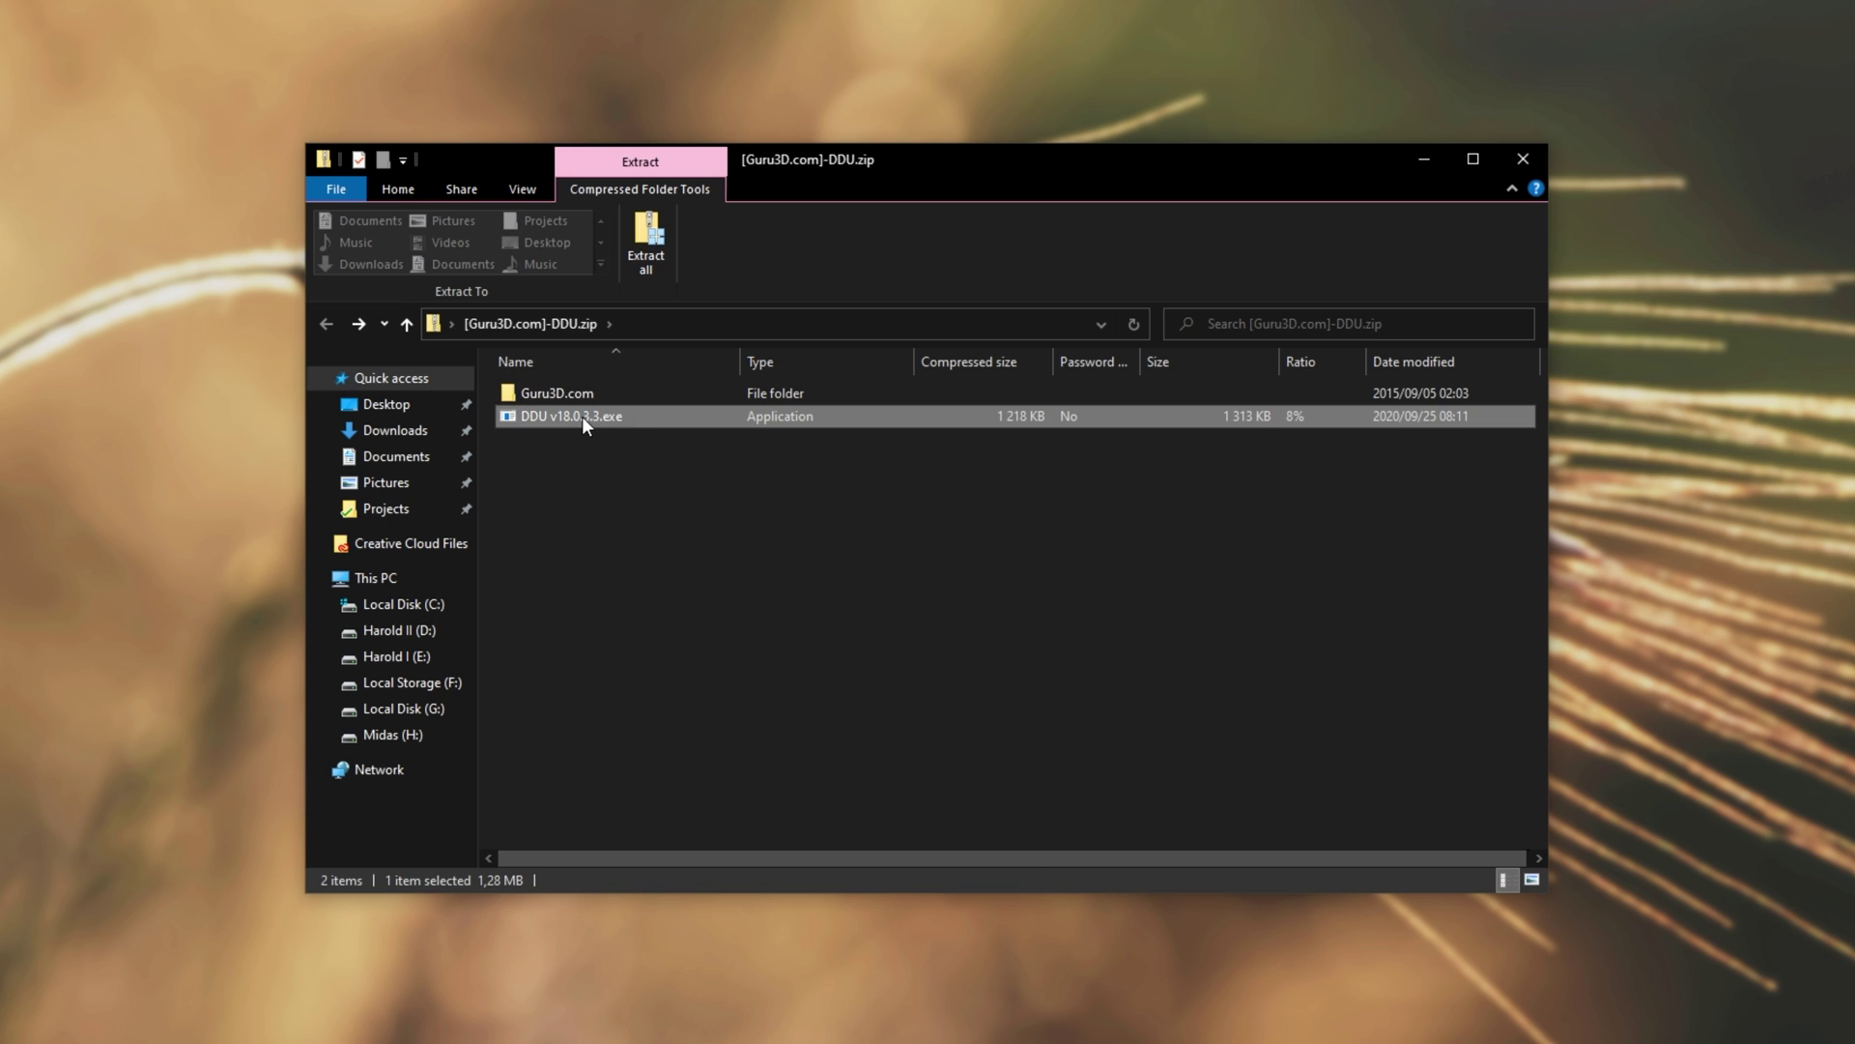
double_click(582, 416)
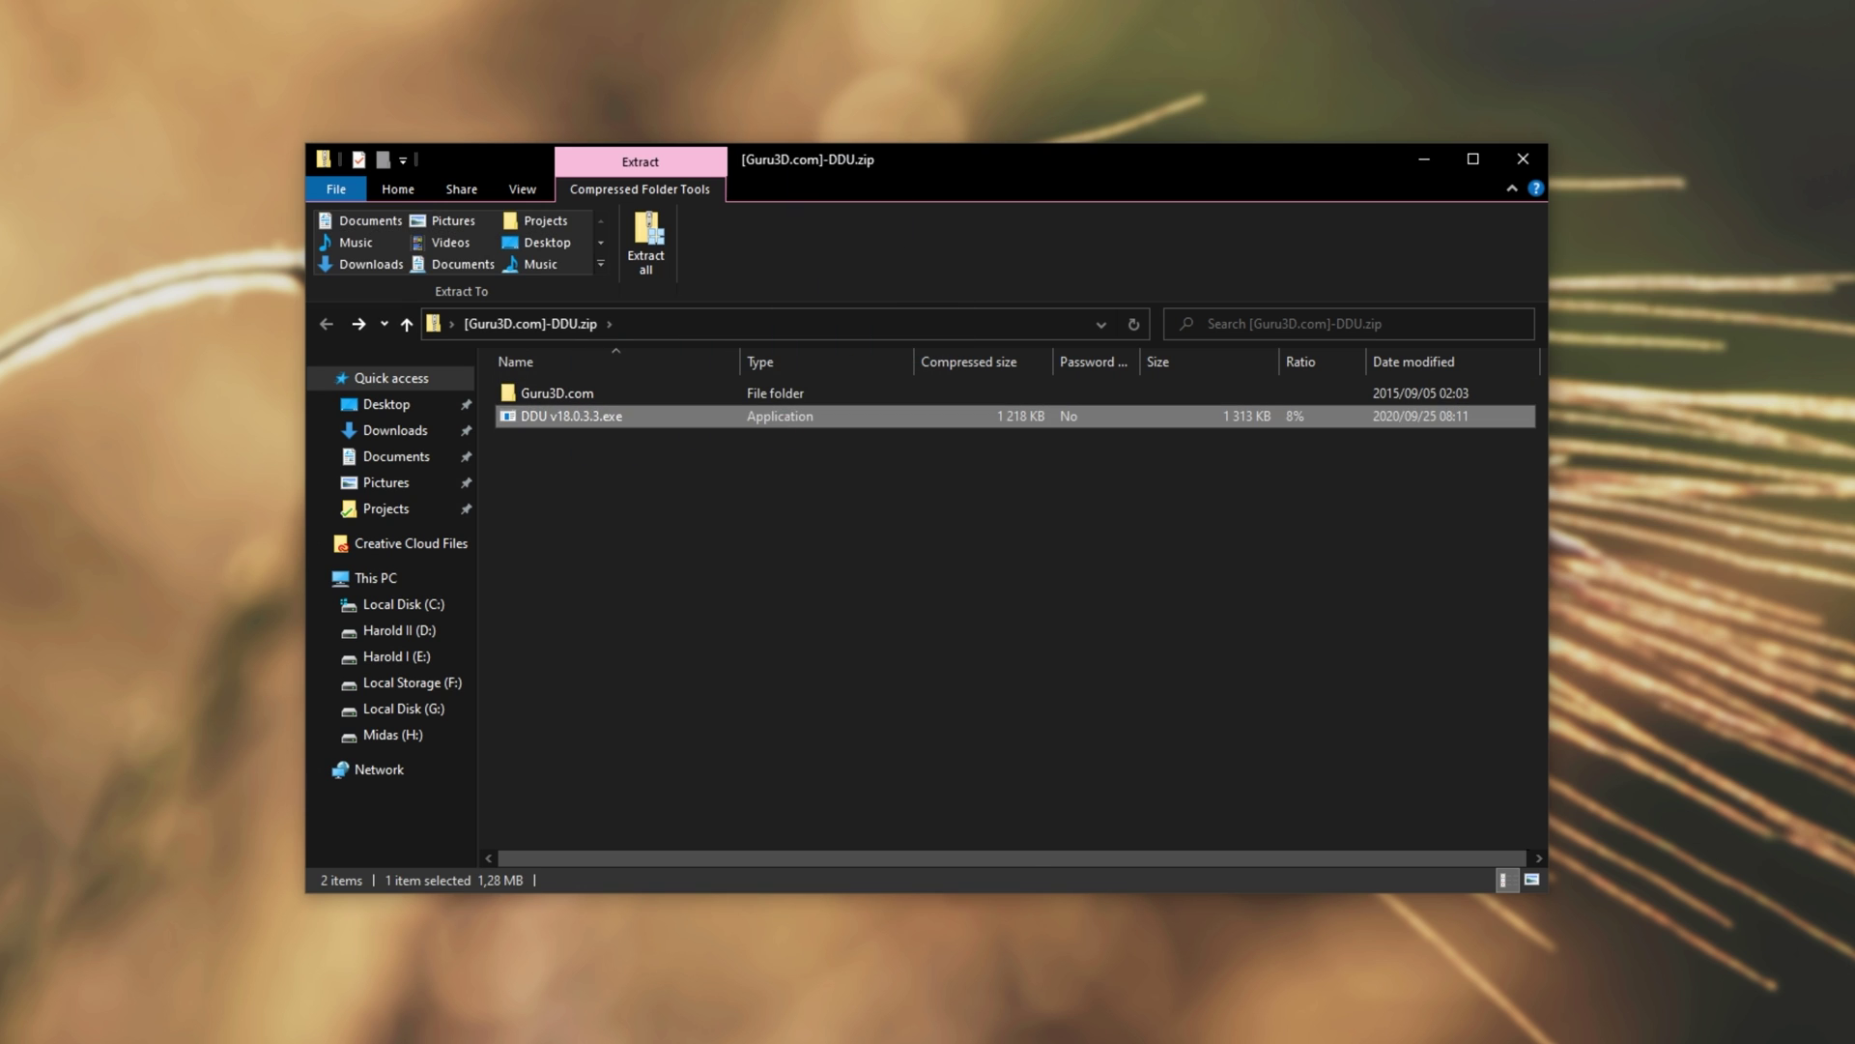
left_click(1523, 158)
key("shift+Delete")
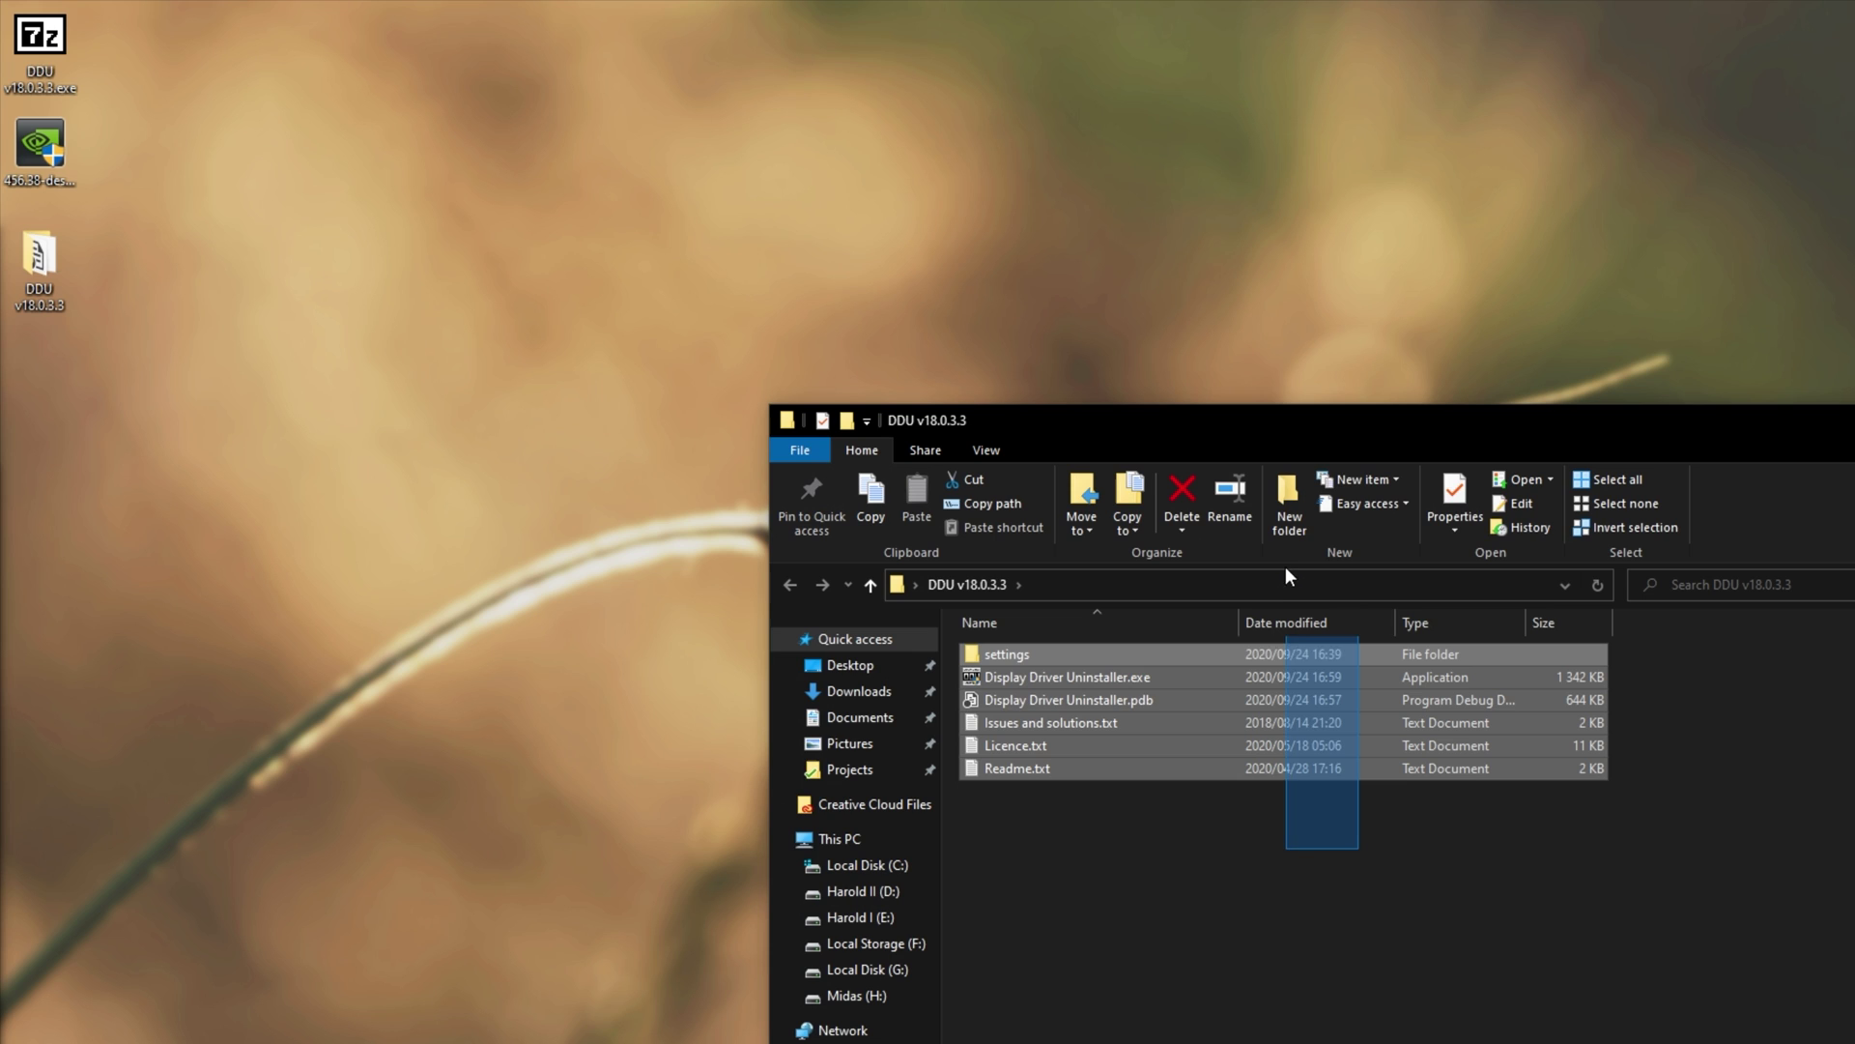
- Delete the self-extracting DDU exe, move the DDU folder to the desktop's top-left, and review its files
left_click(1198, 833)
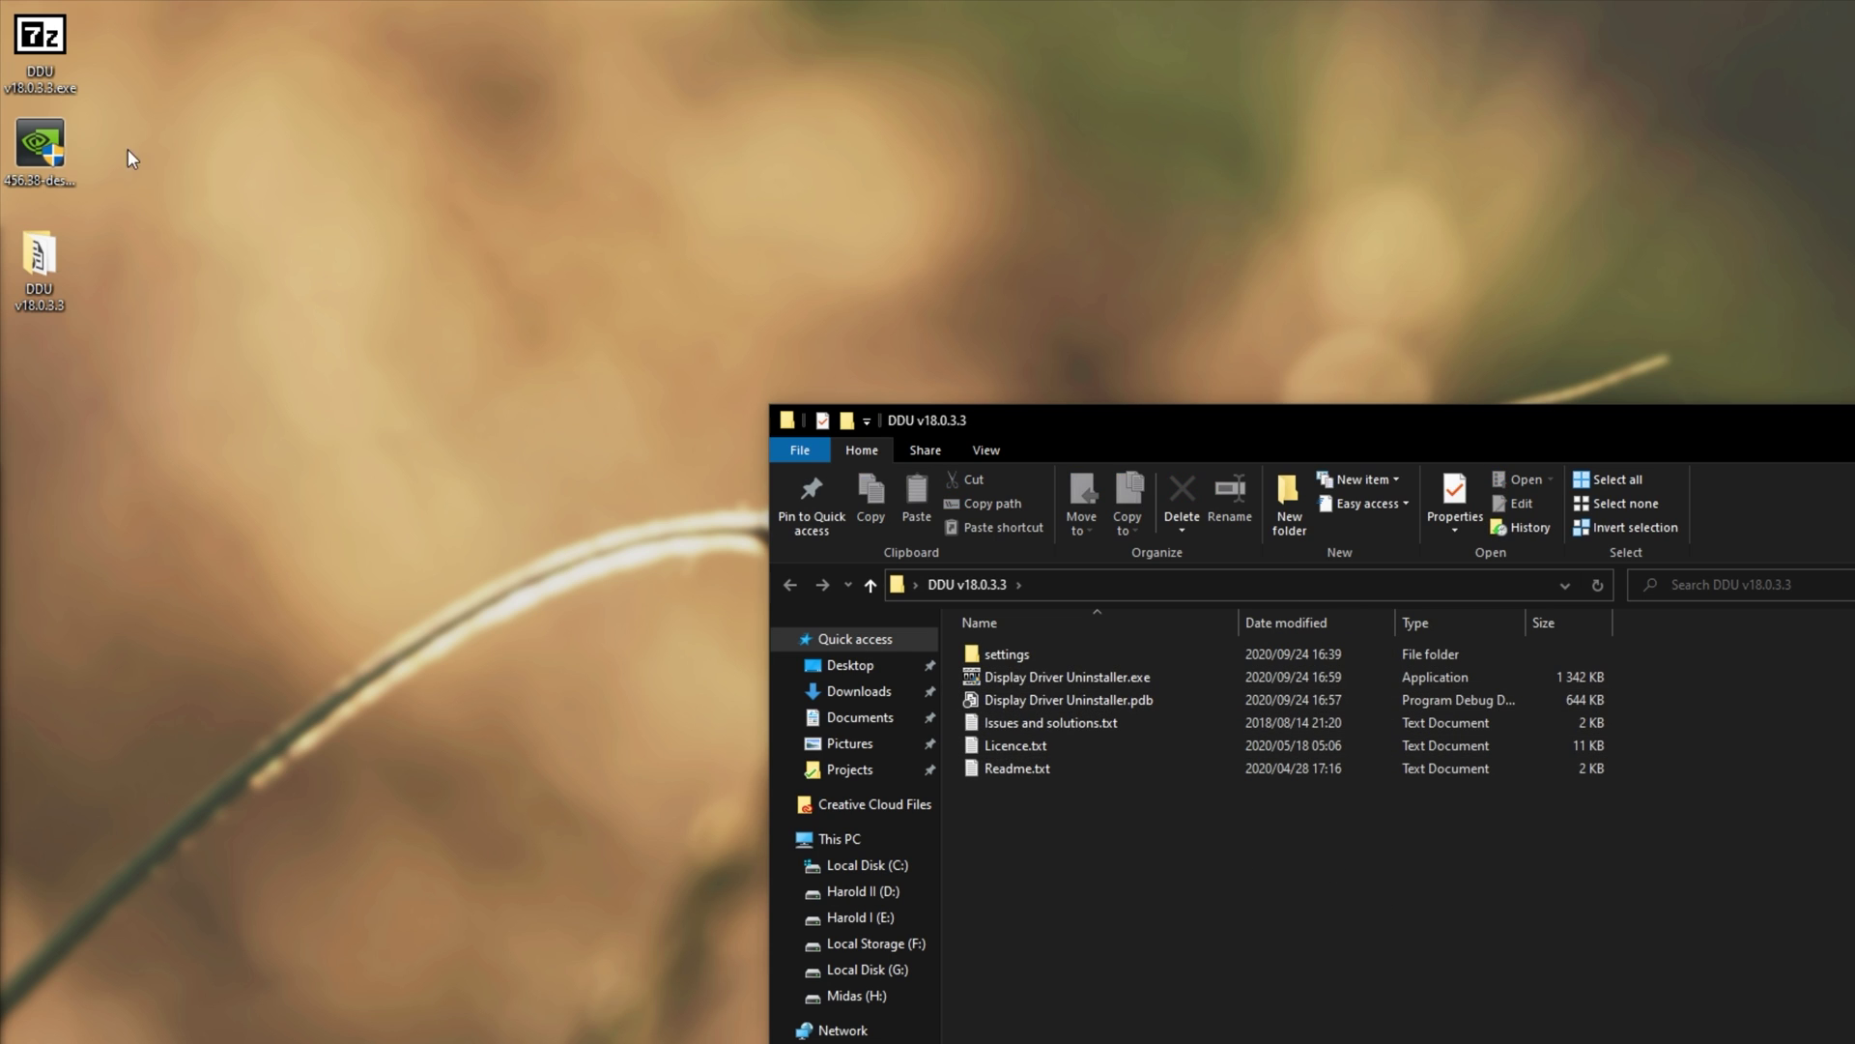
left_click(71, 44)
key("Delete")
left_click_drag(39, 257, 77, 58)
left_click_drag(97, 195, 15, 20)
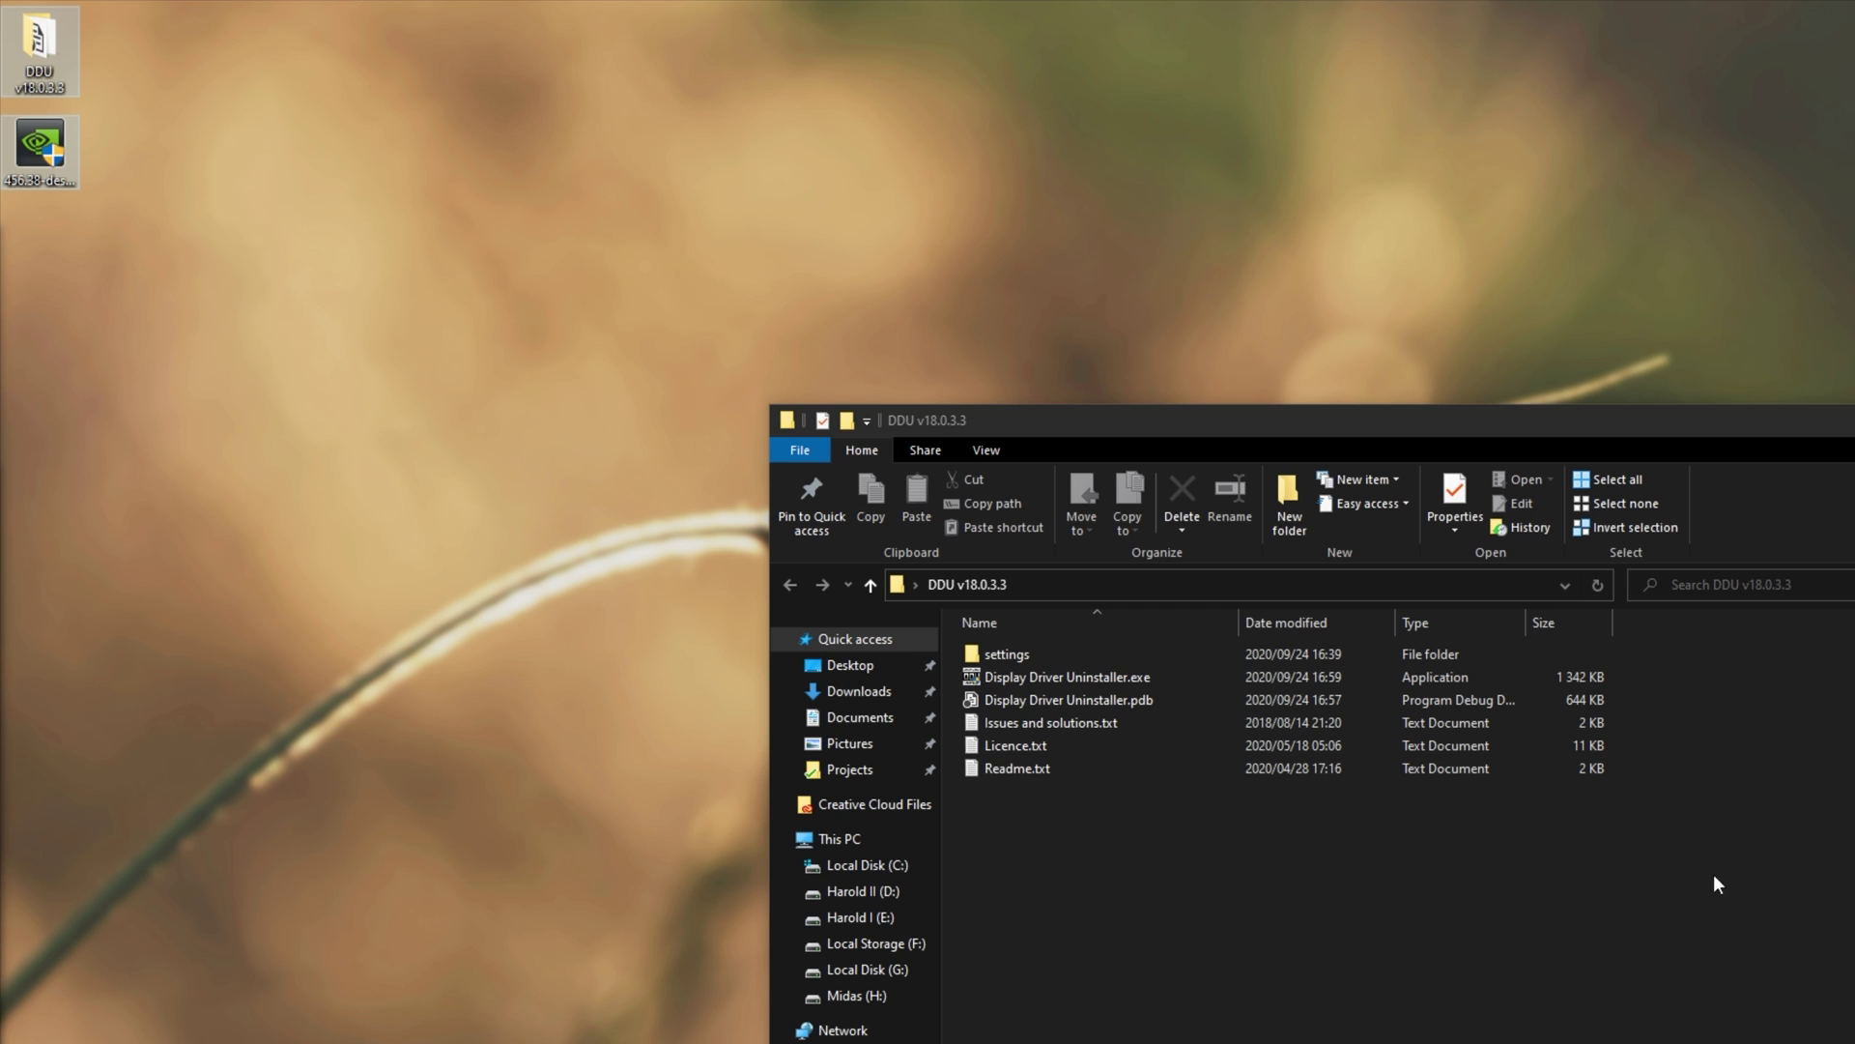
left_click(1610, 800)
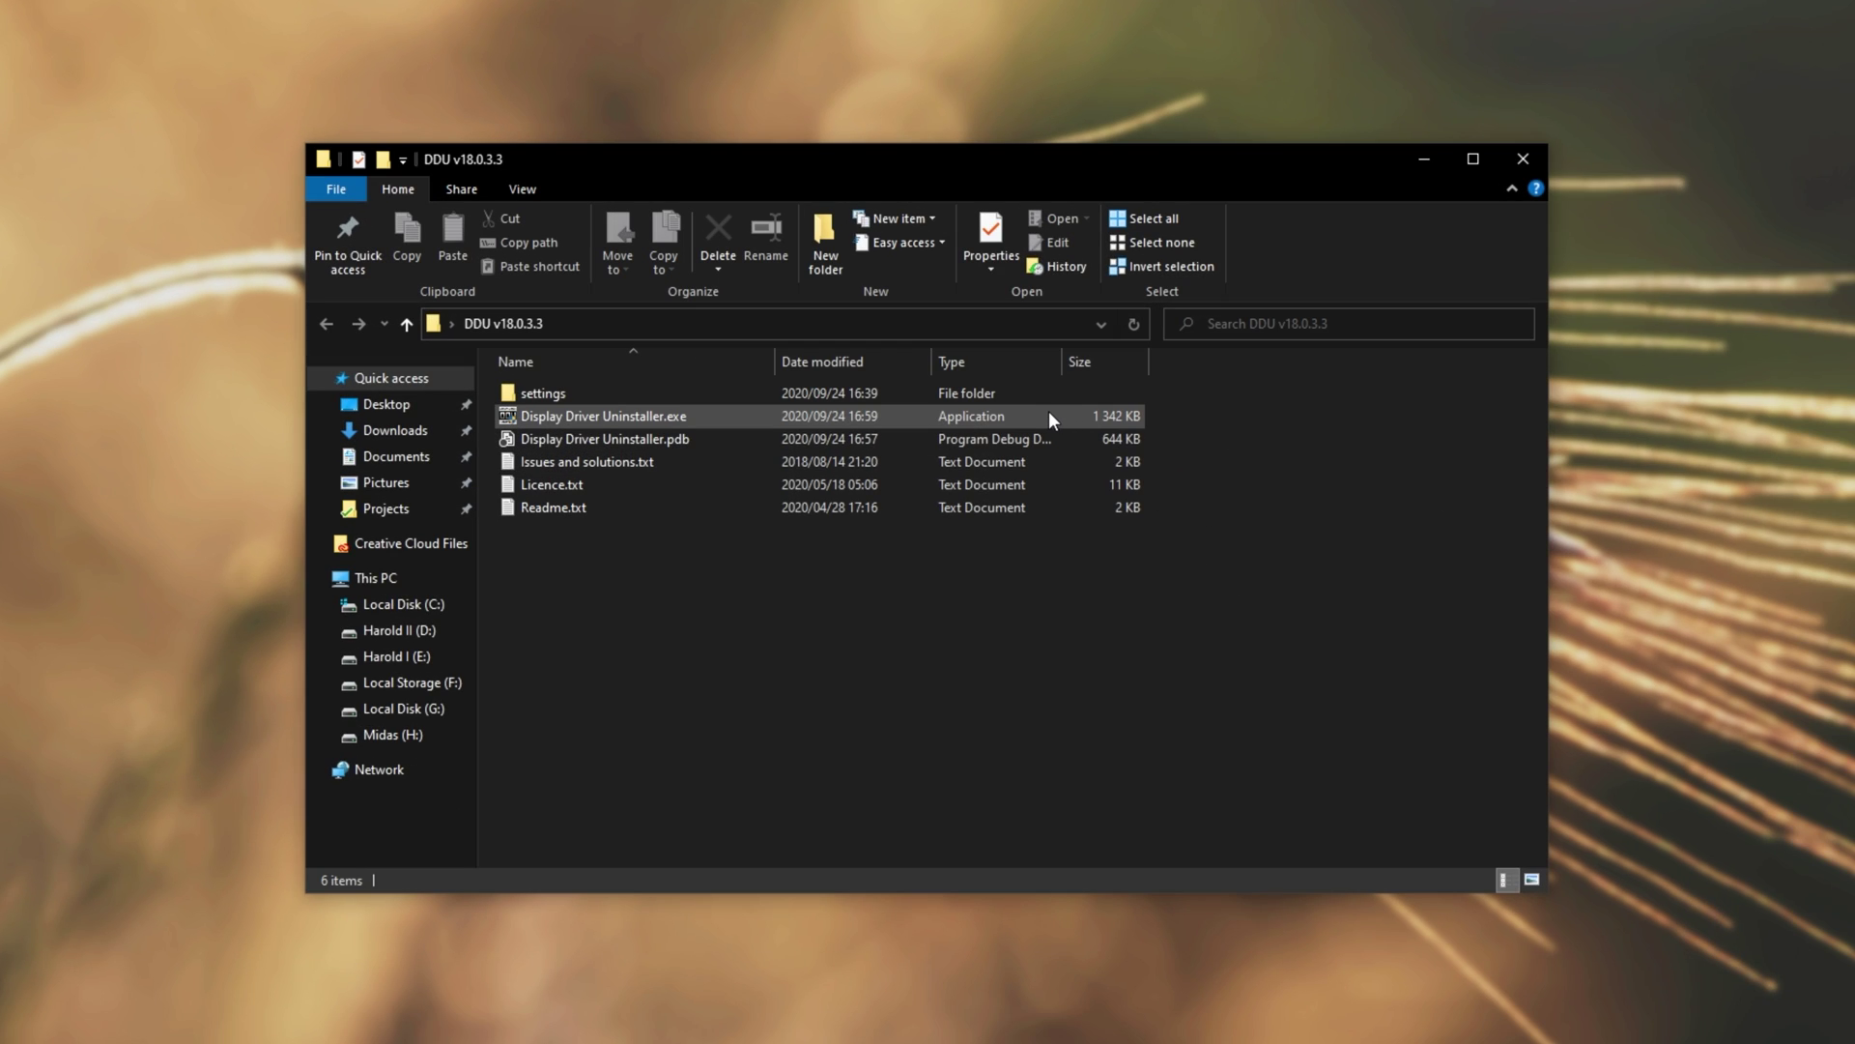
left_click(1050, 414)
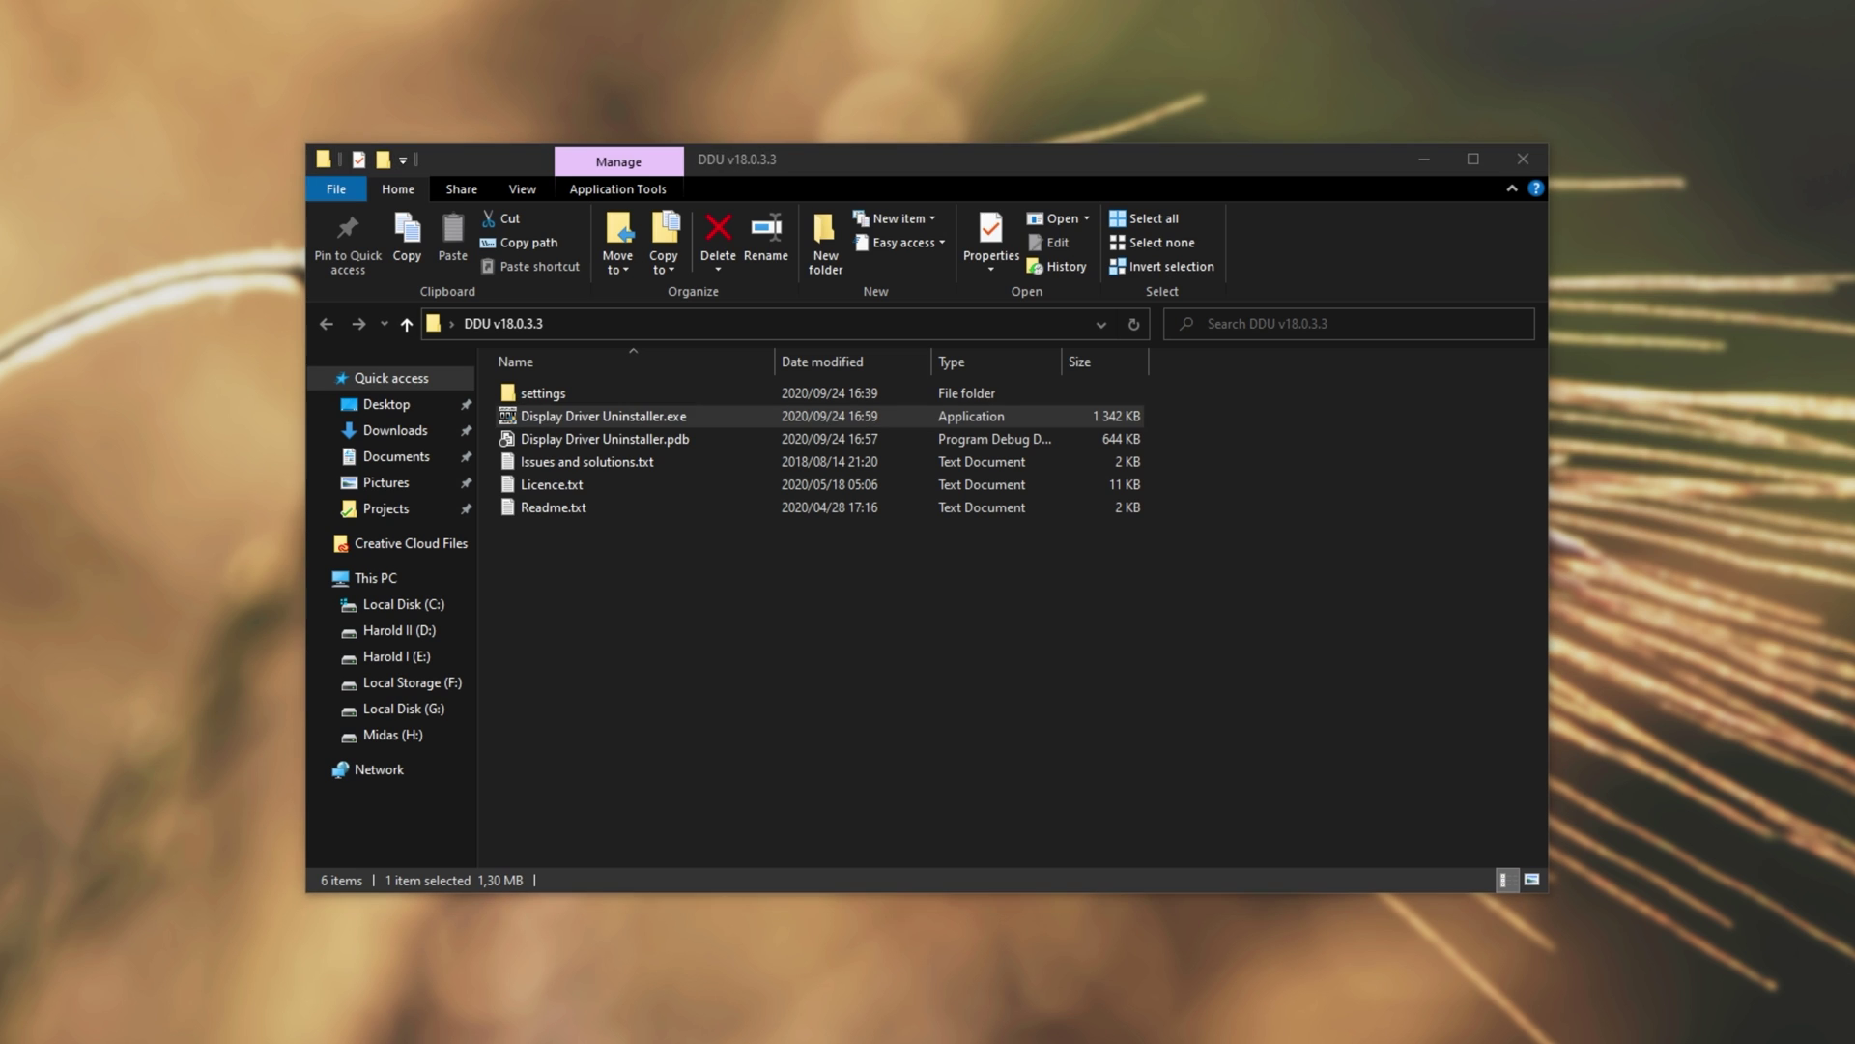
left_click(657, 674)
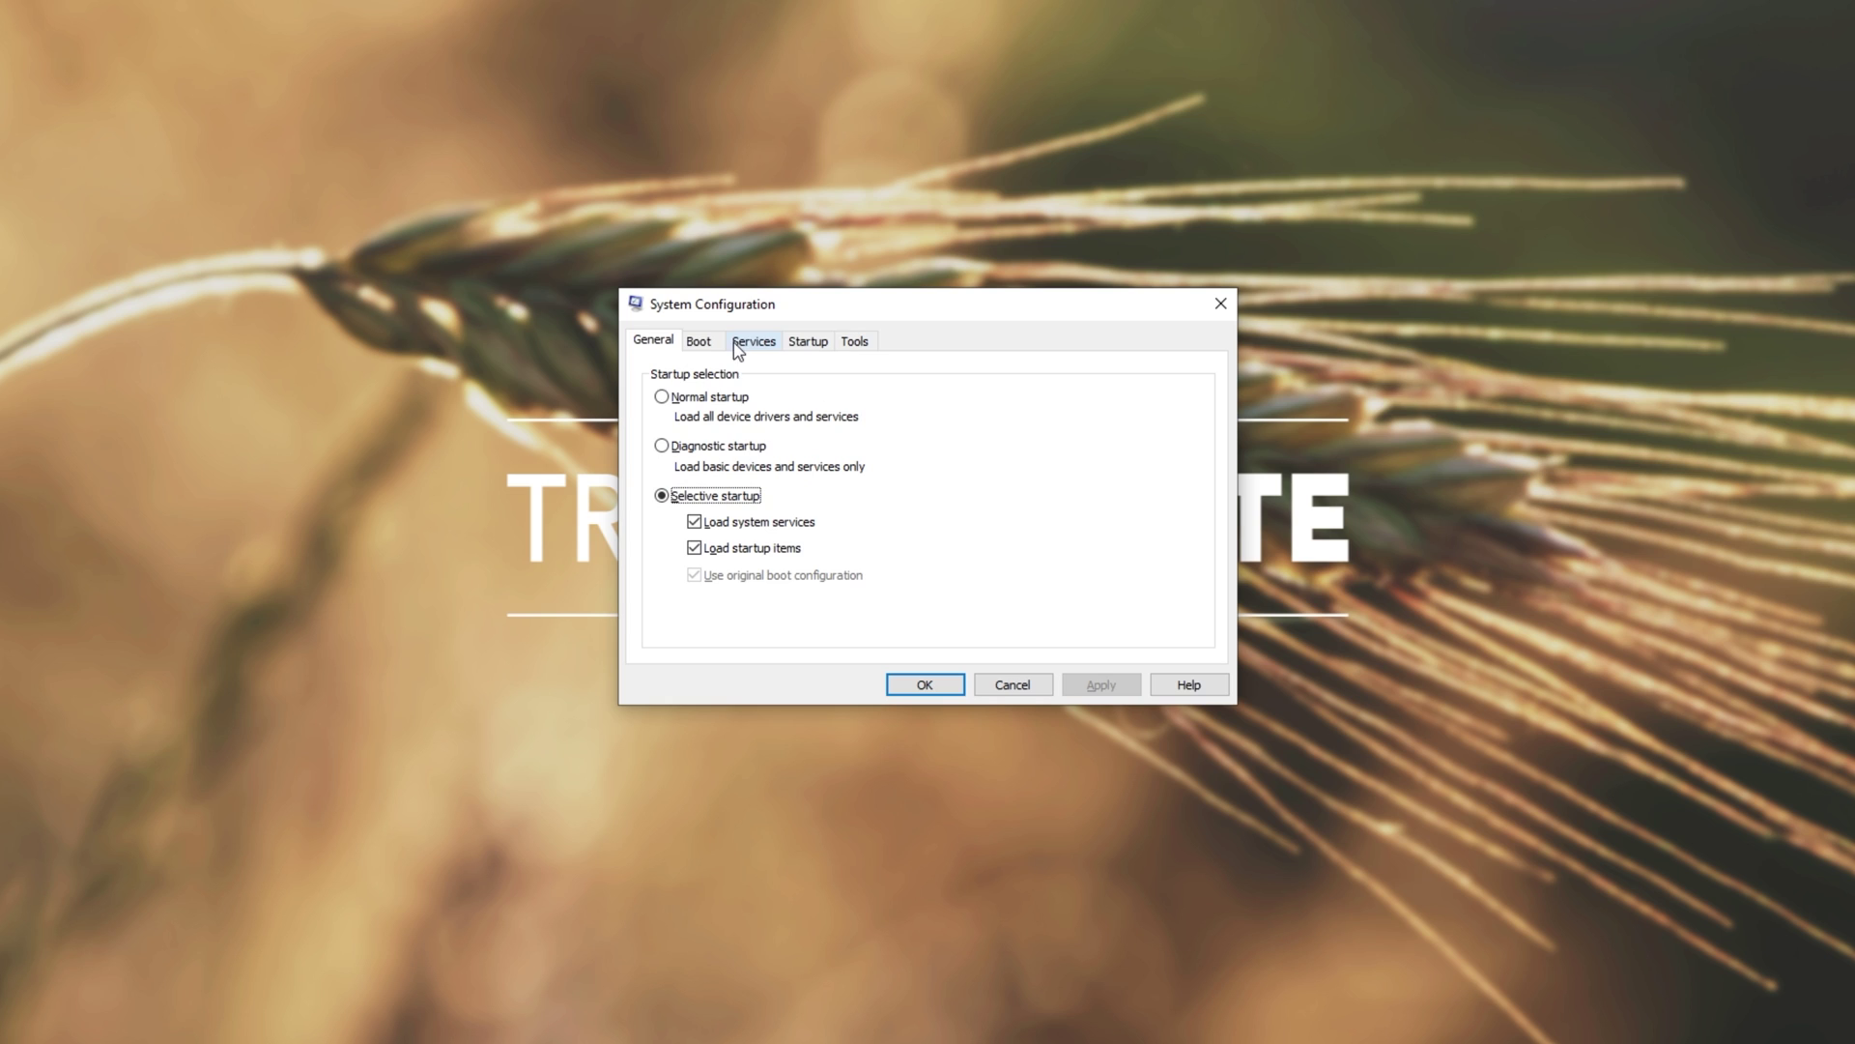
- Enable Safe boot in Minimal mode on the Boot tab, apply it and confirm with OK
left_click(704, 344)
left_click(702, 549)
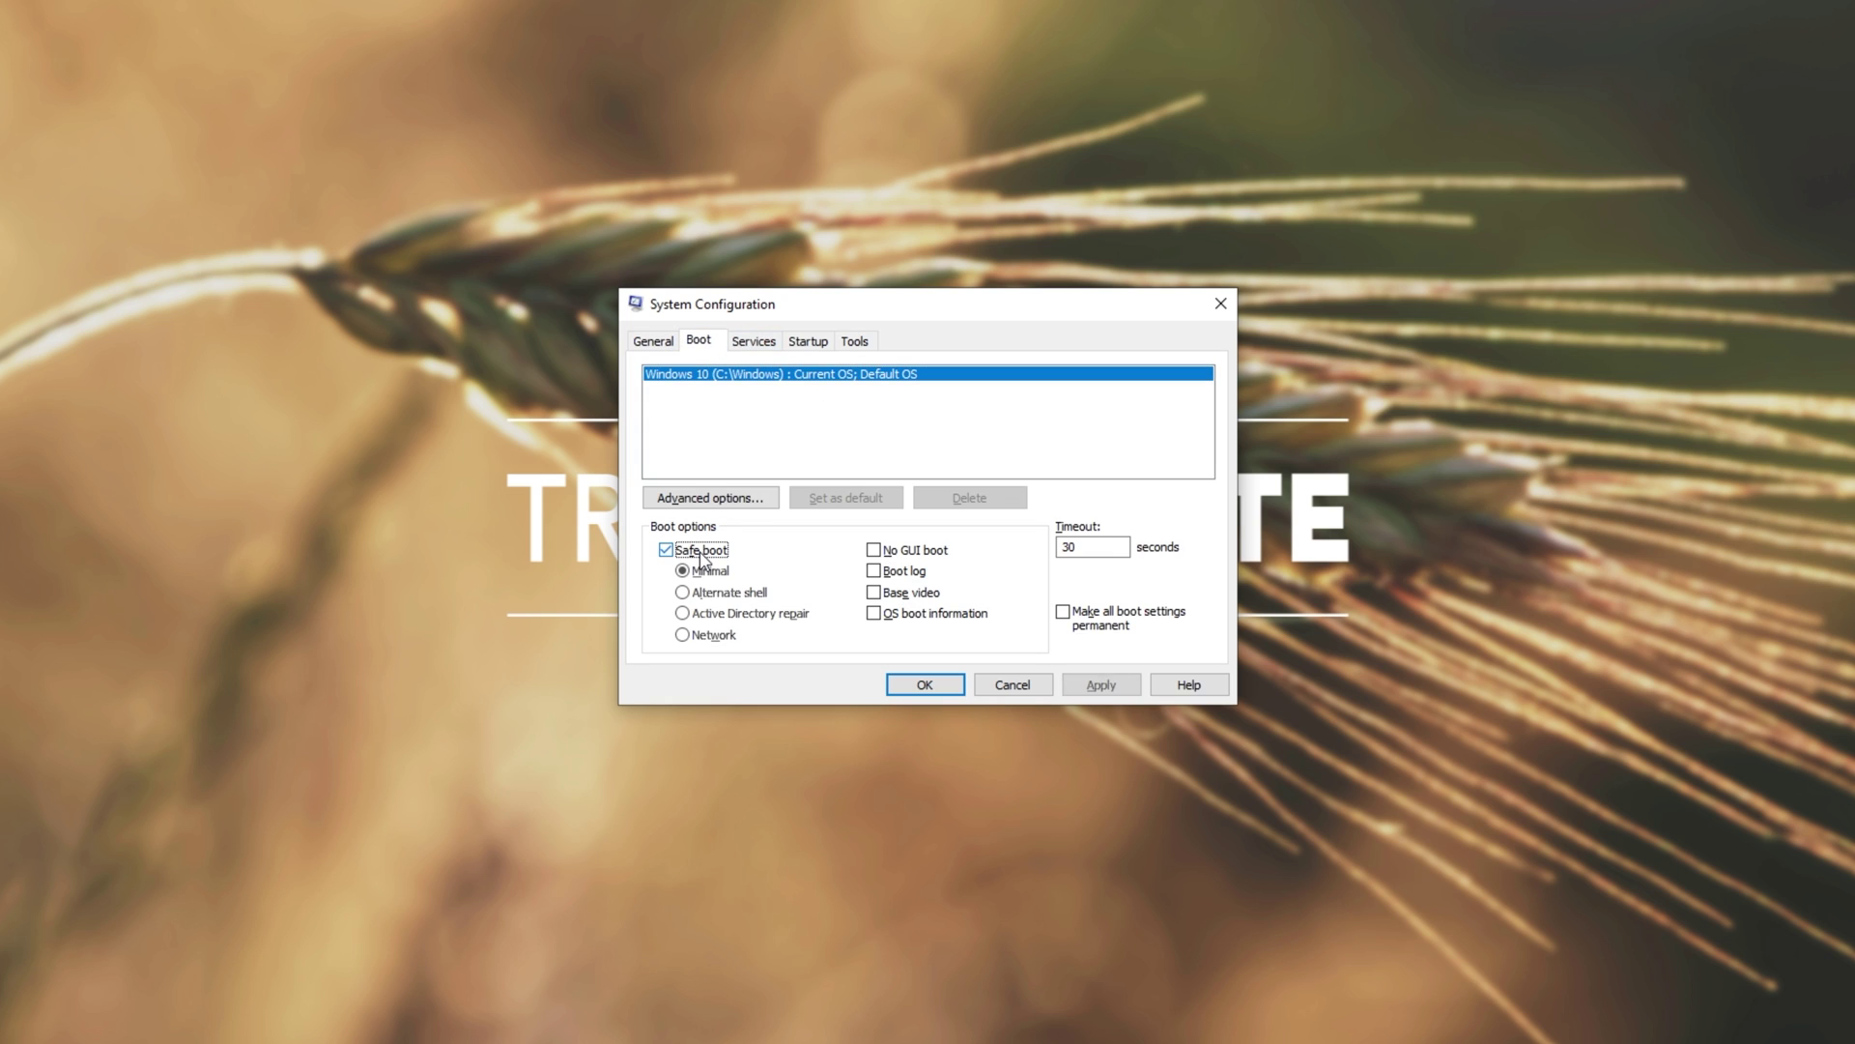
left_click(706, 574)
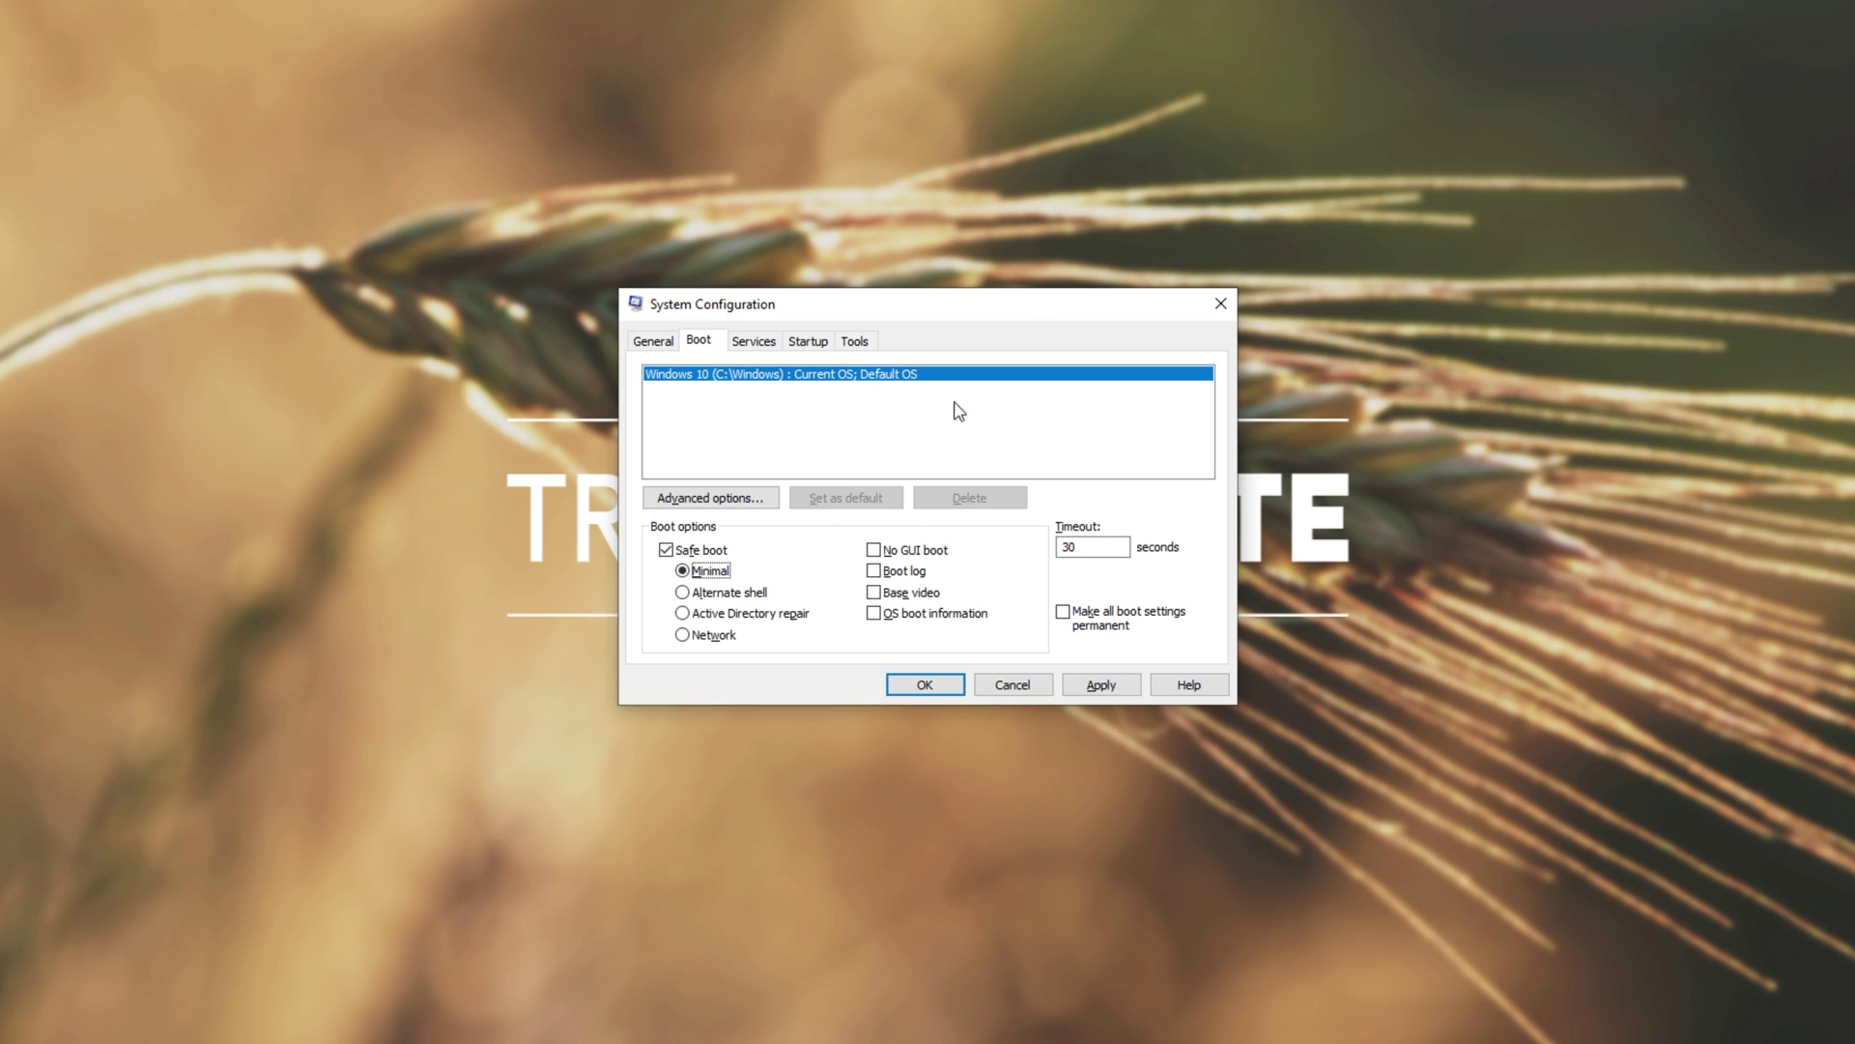
left_click(696, 551)
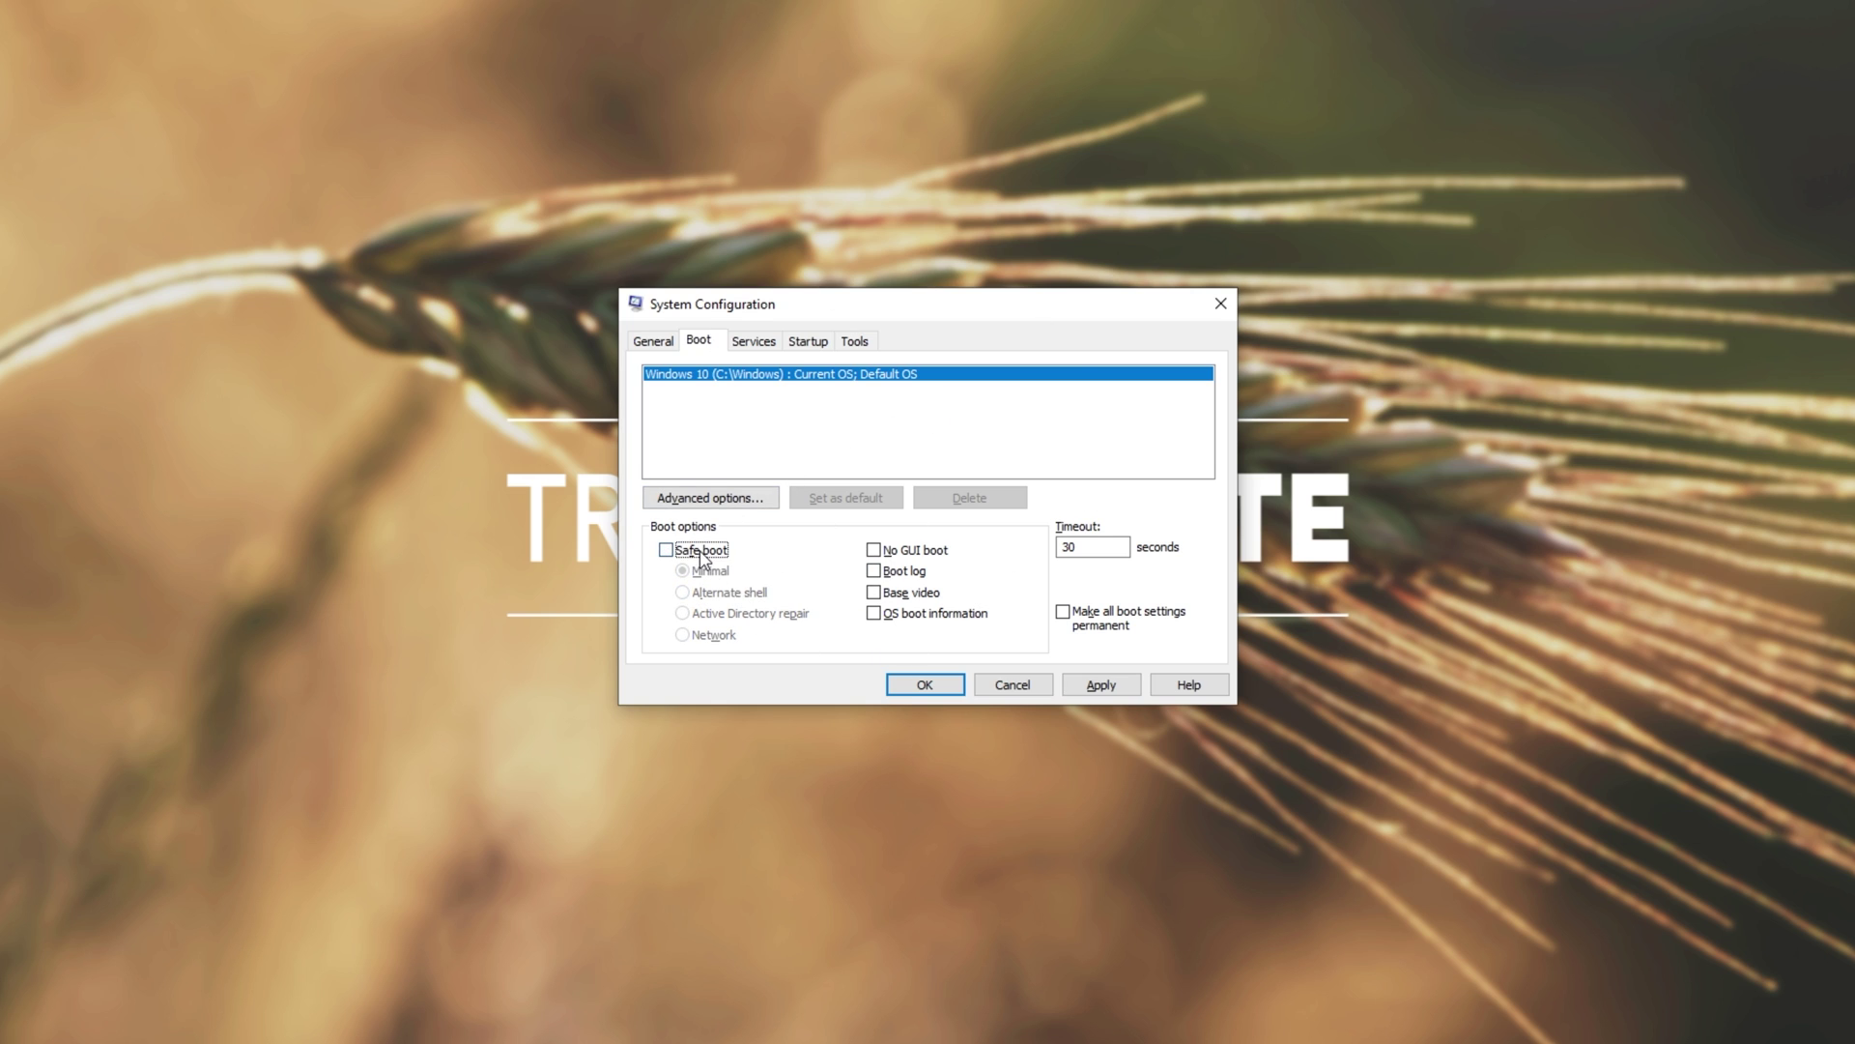
left_click(697, 553)
left_click(1103, 685)
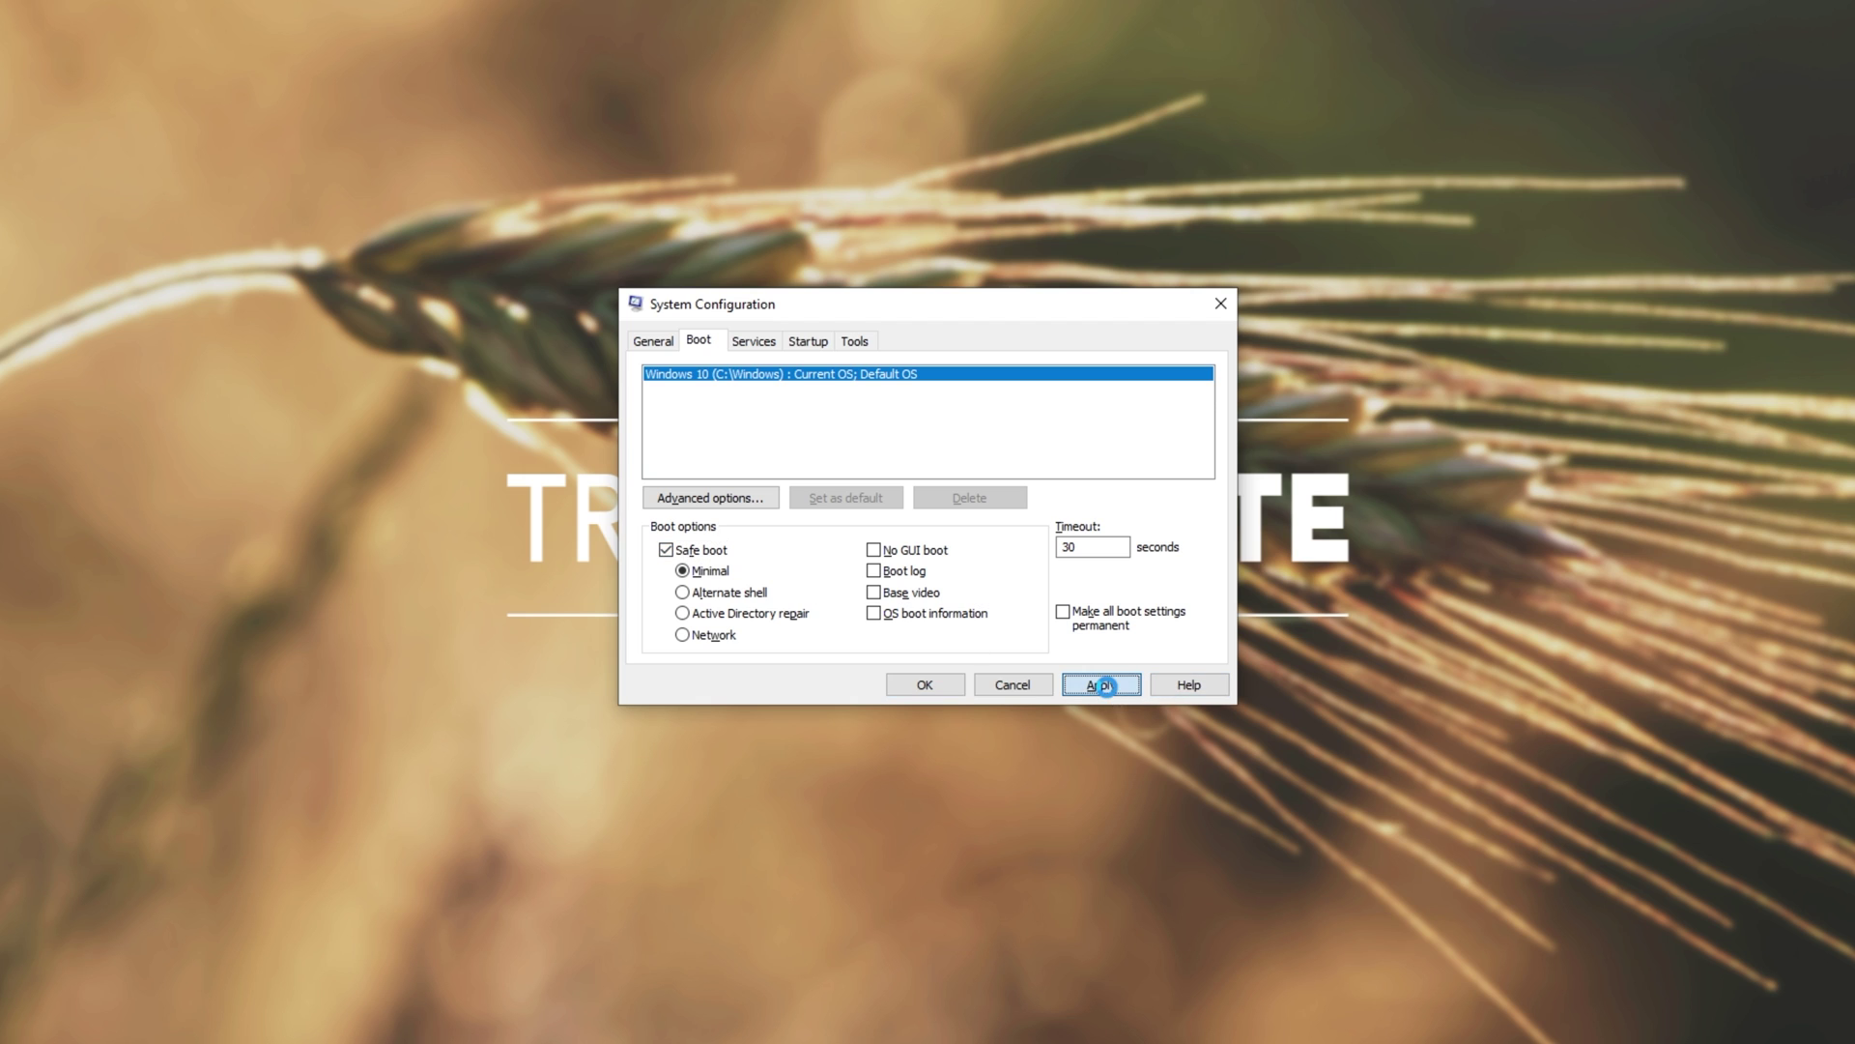
left_click(949, 687)
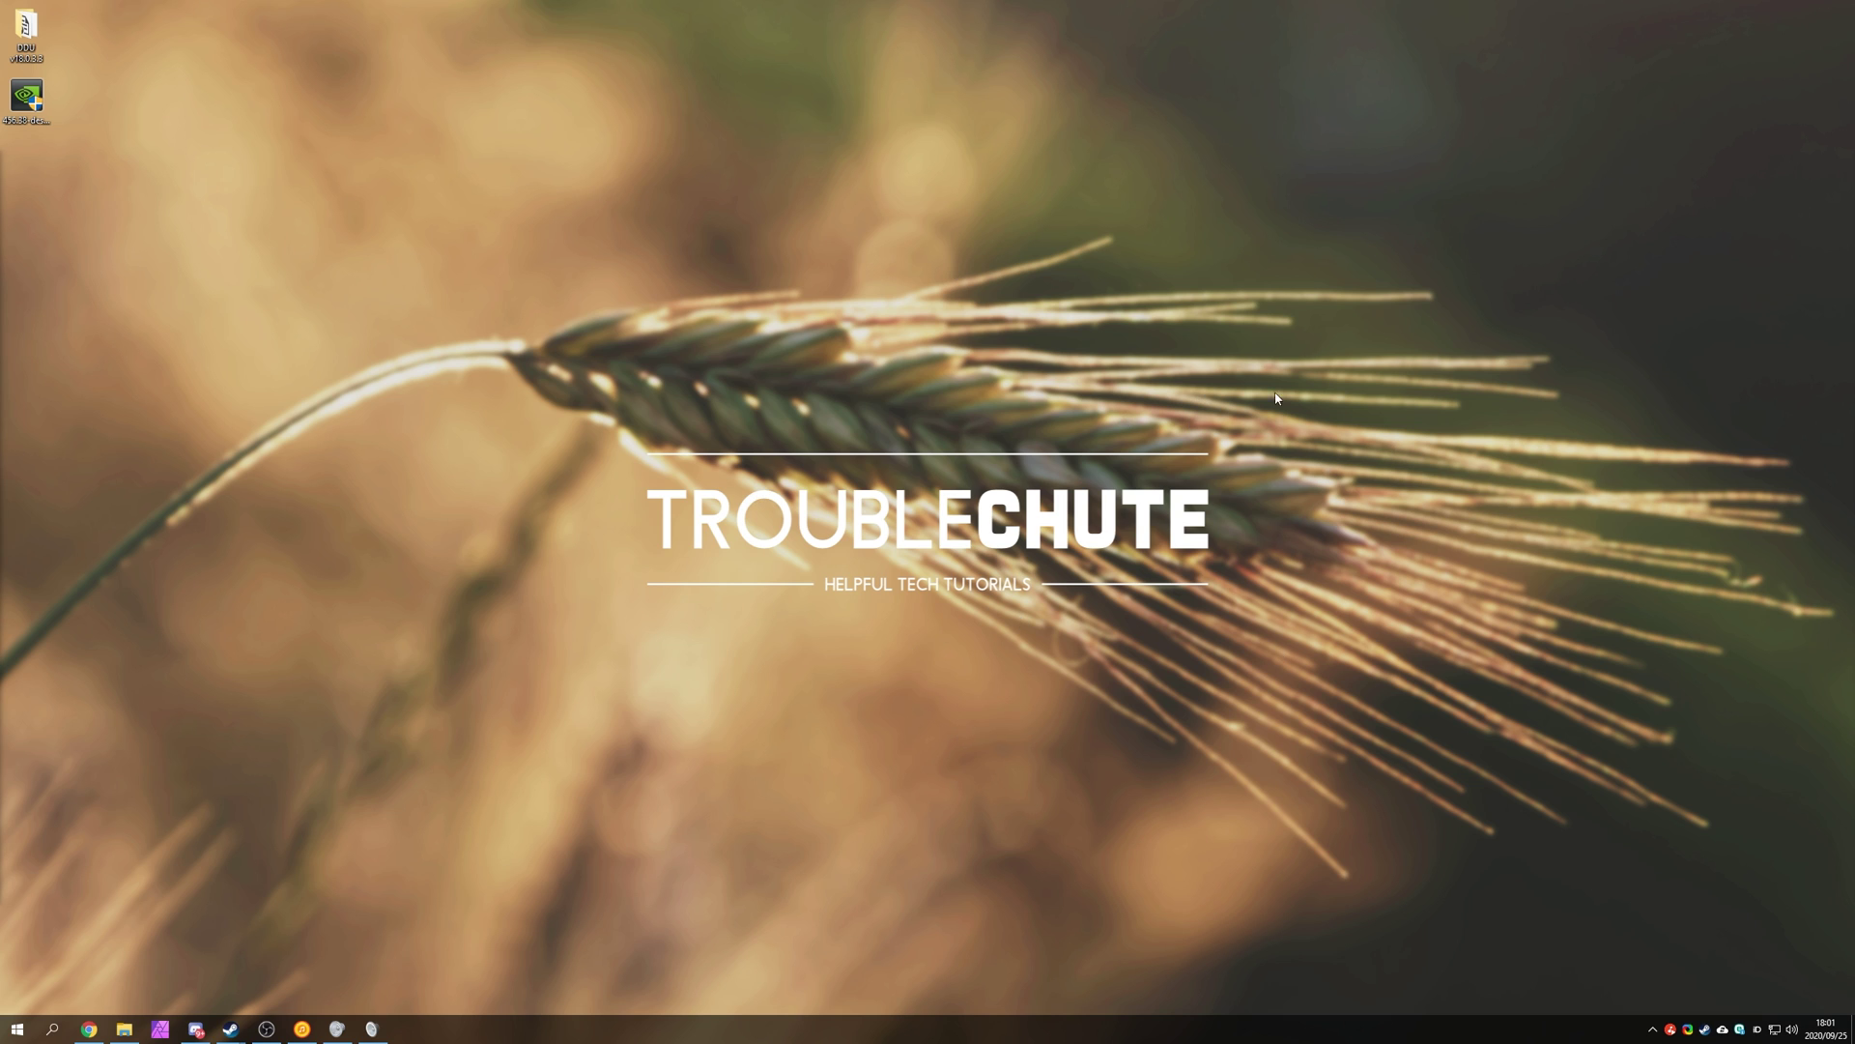
- Launch Display Driver Uninstaller.exe from the DDU folder and dismiss its not-in-Safe-Mode warning
left_click_drag(1276, 398, 1221, 447)
key("super+e")
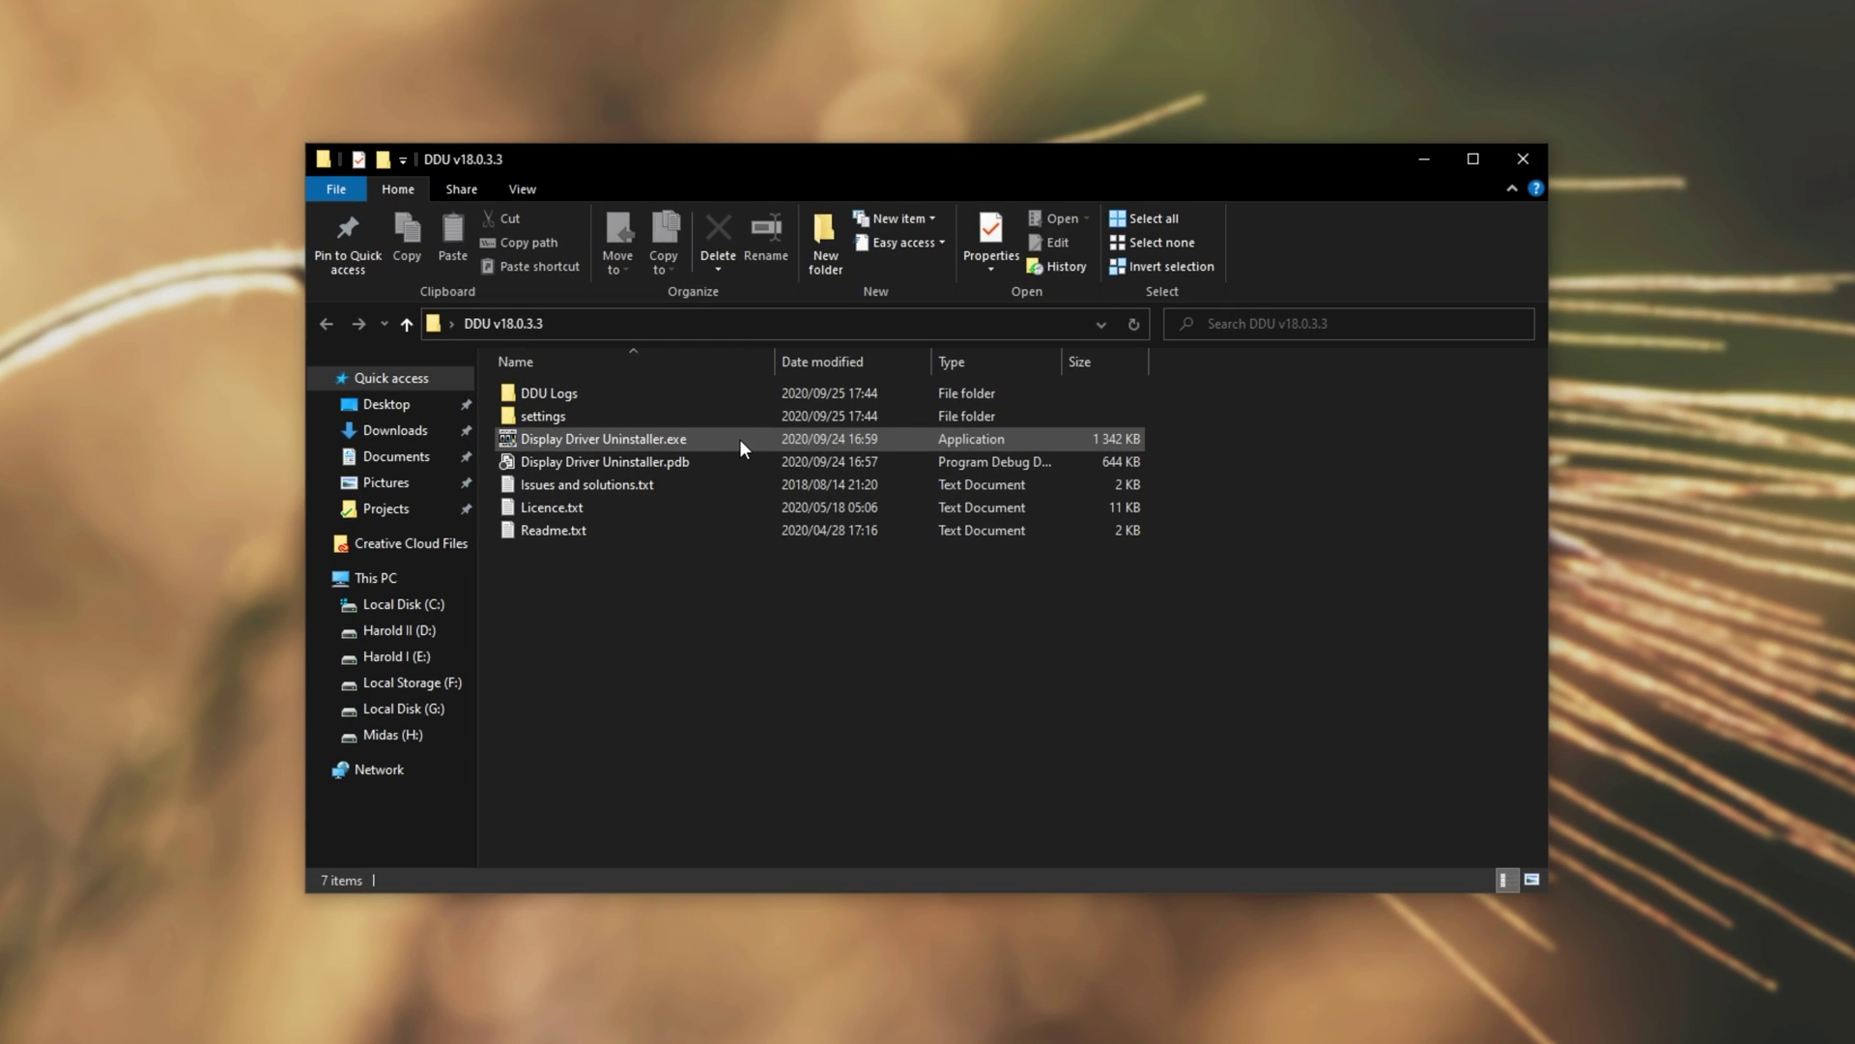
right_click(739, 438)
left_click(675, 436)
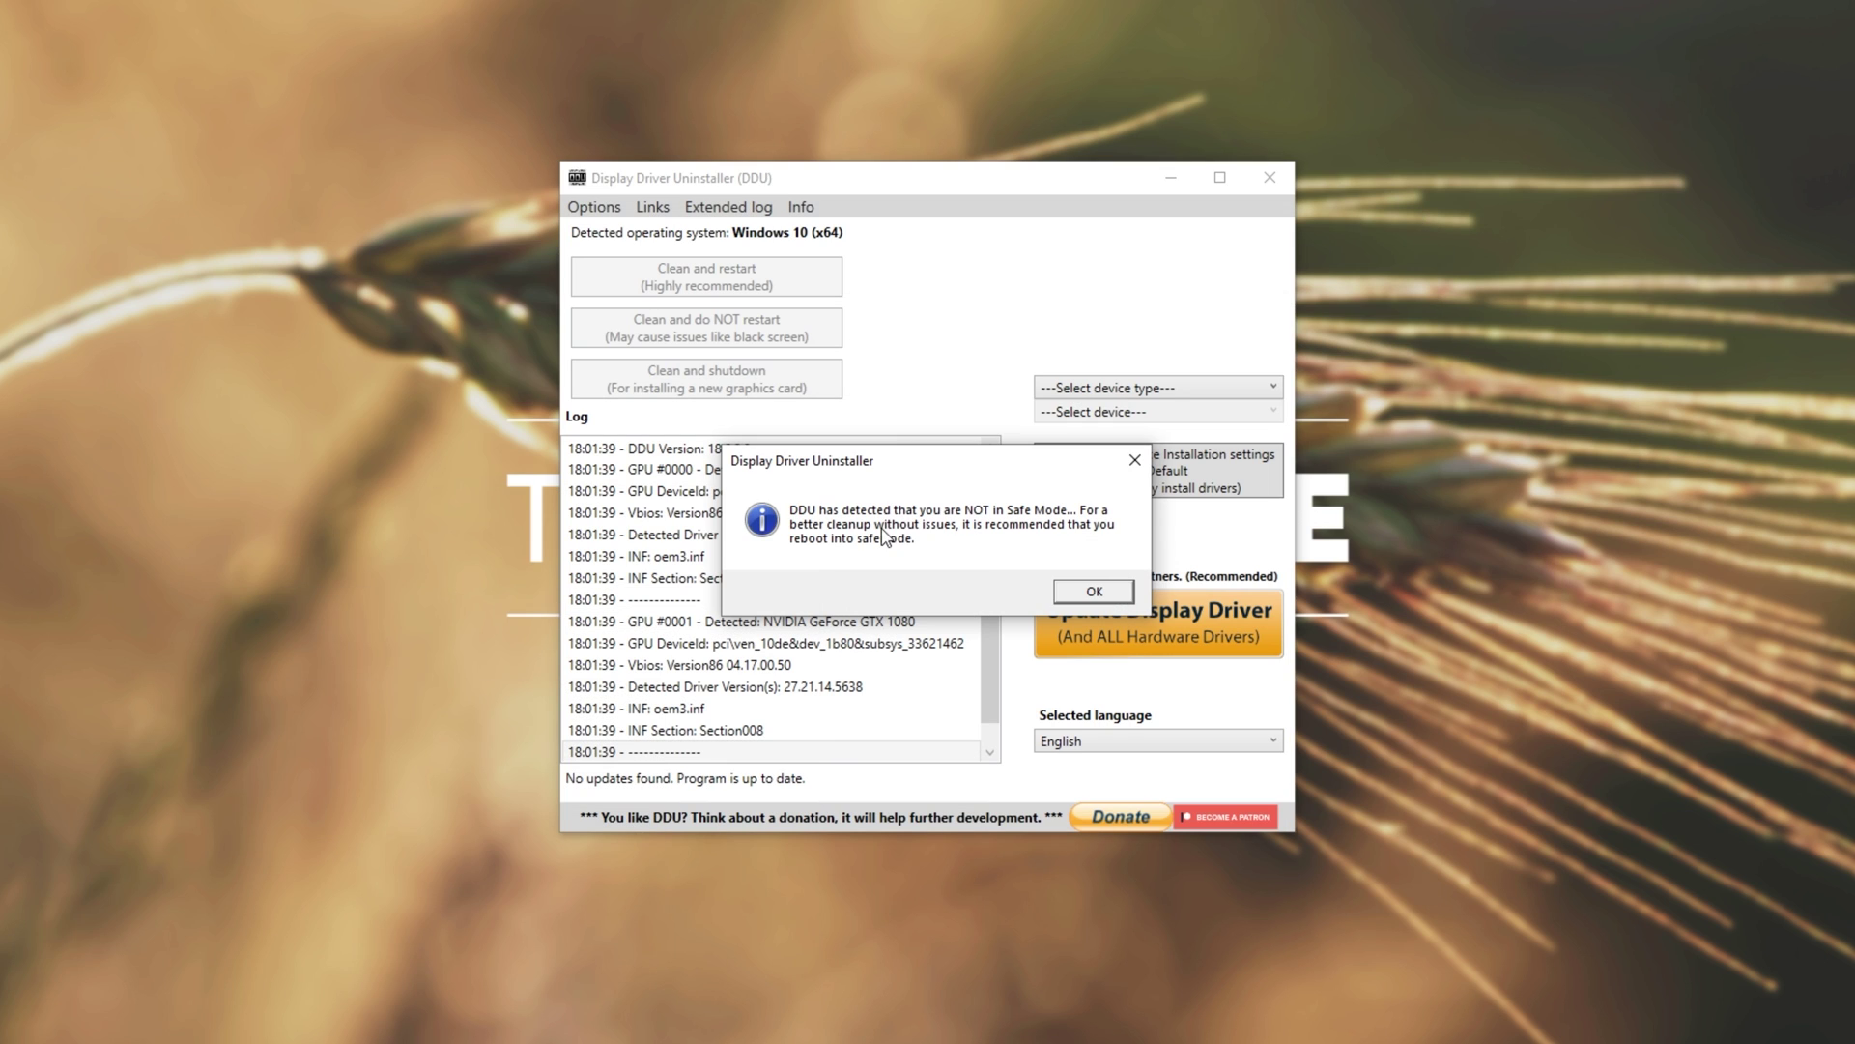
left_click(1073, 591)
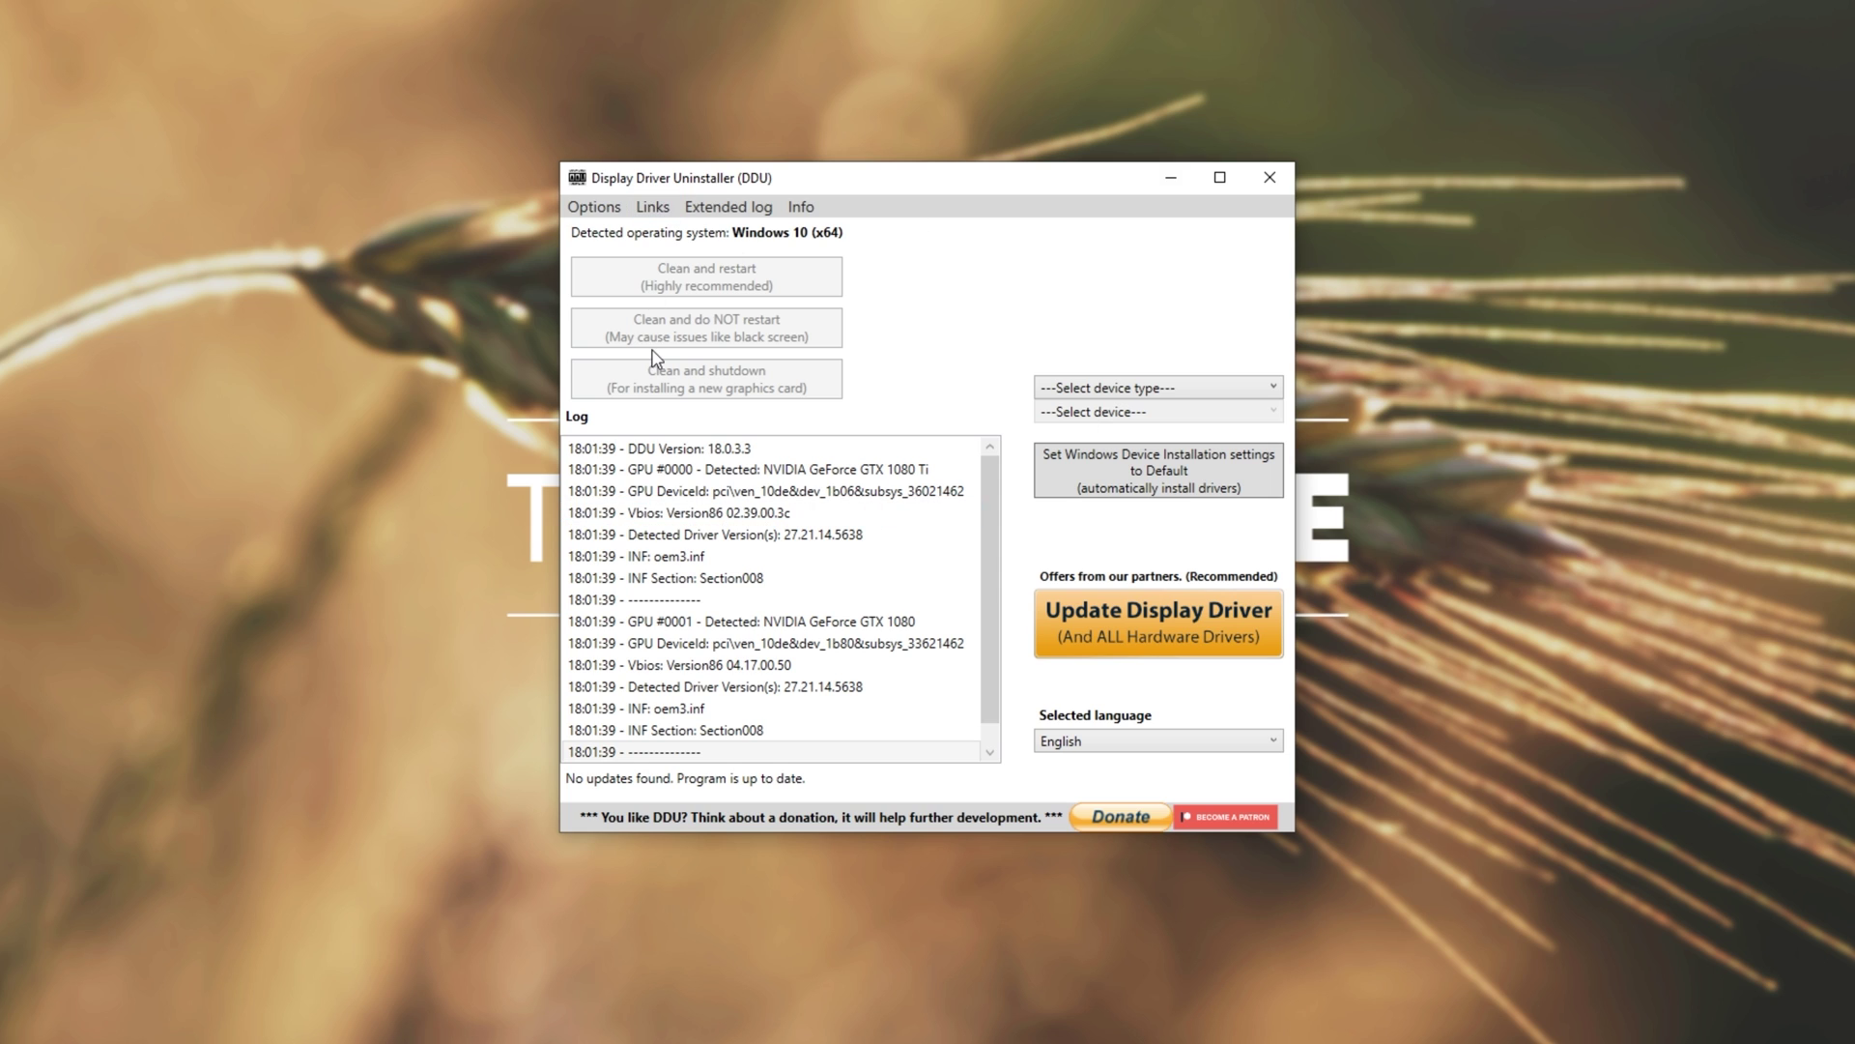
left_click(595, 207)
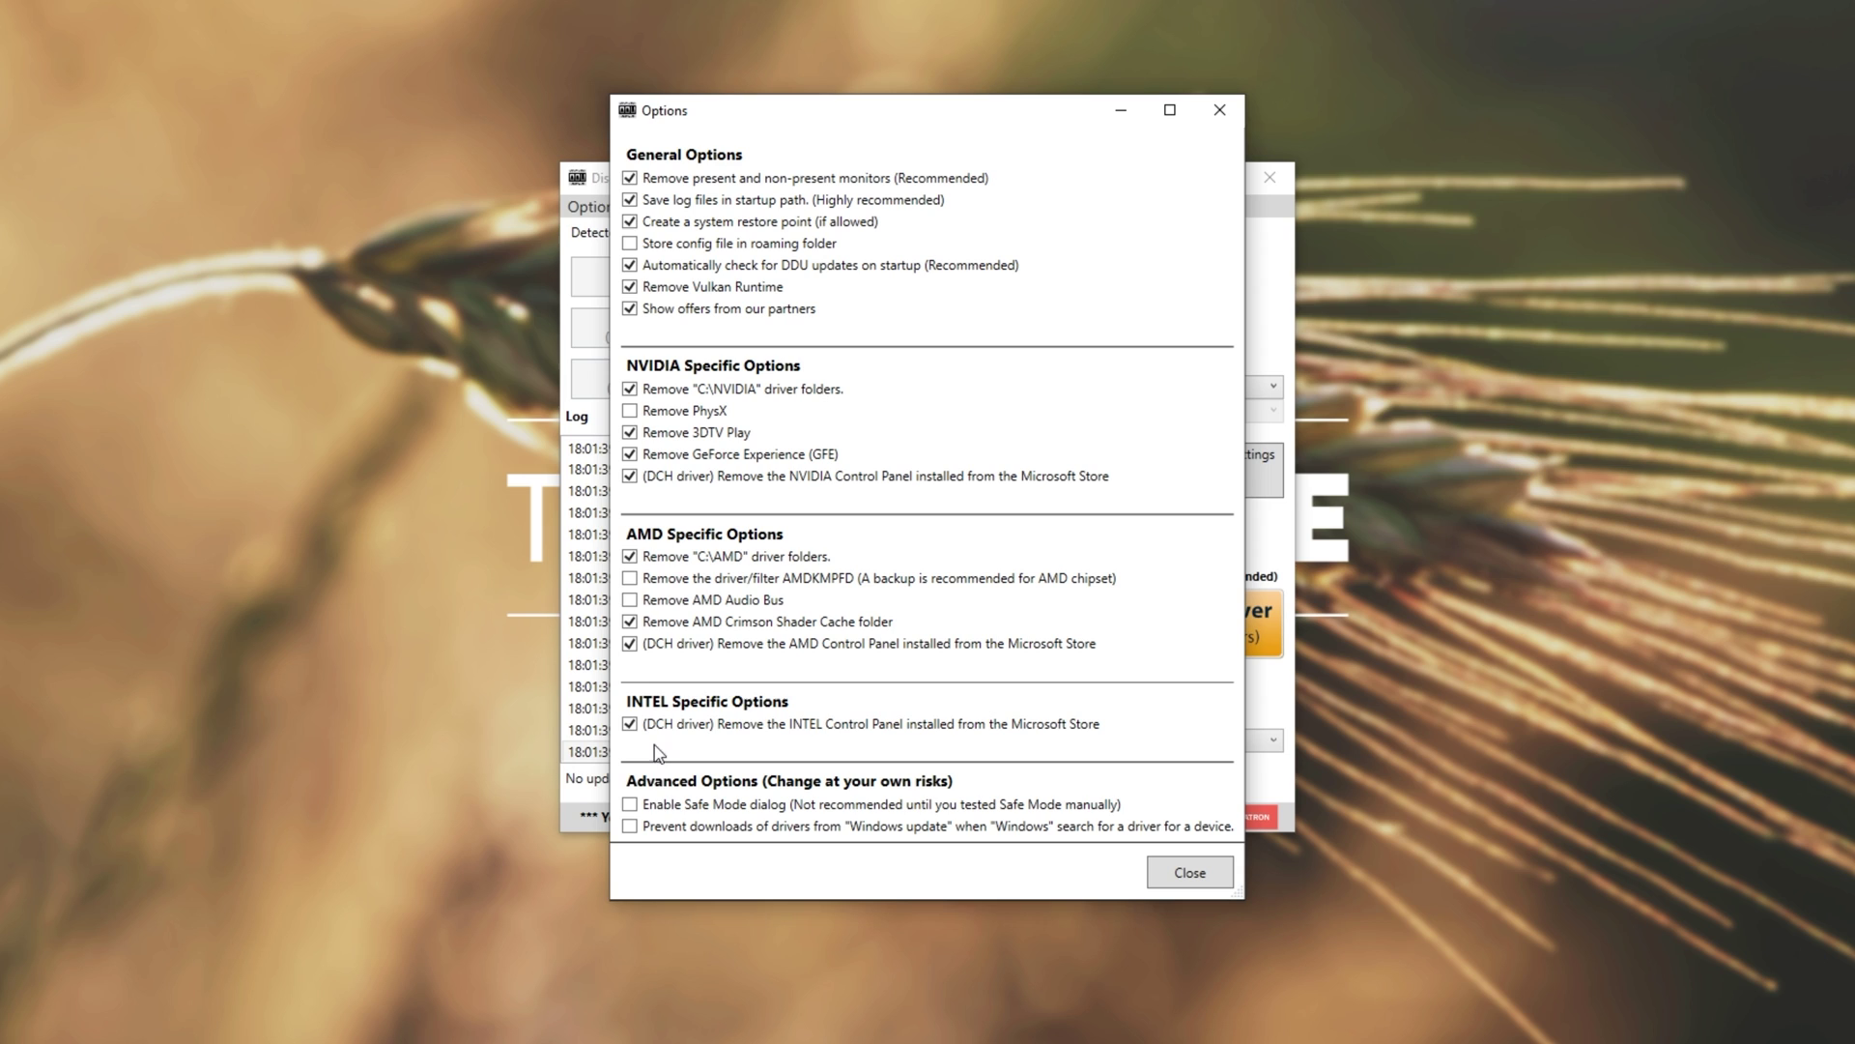
mouse_move(660, 836)
left_click(1194, 876)
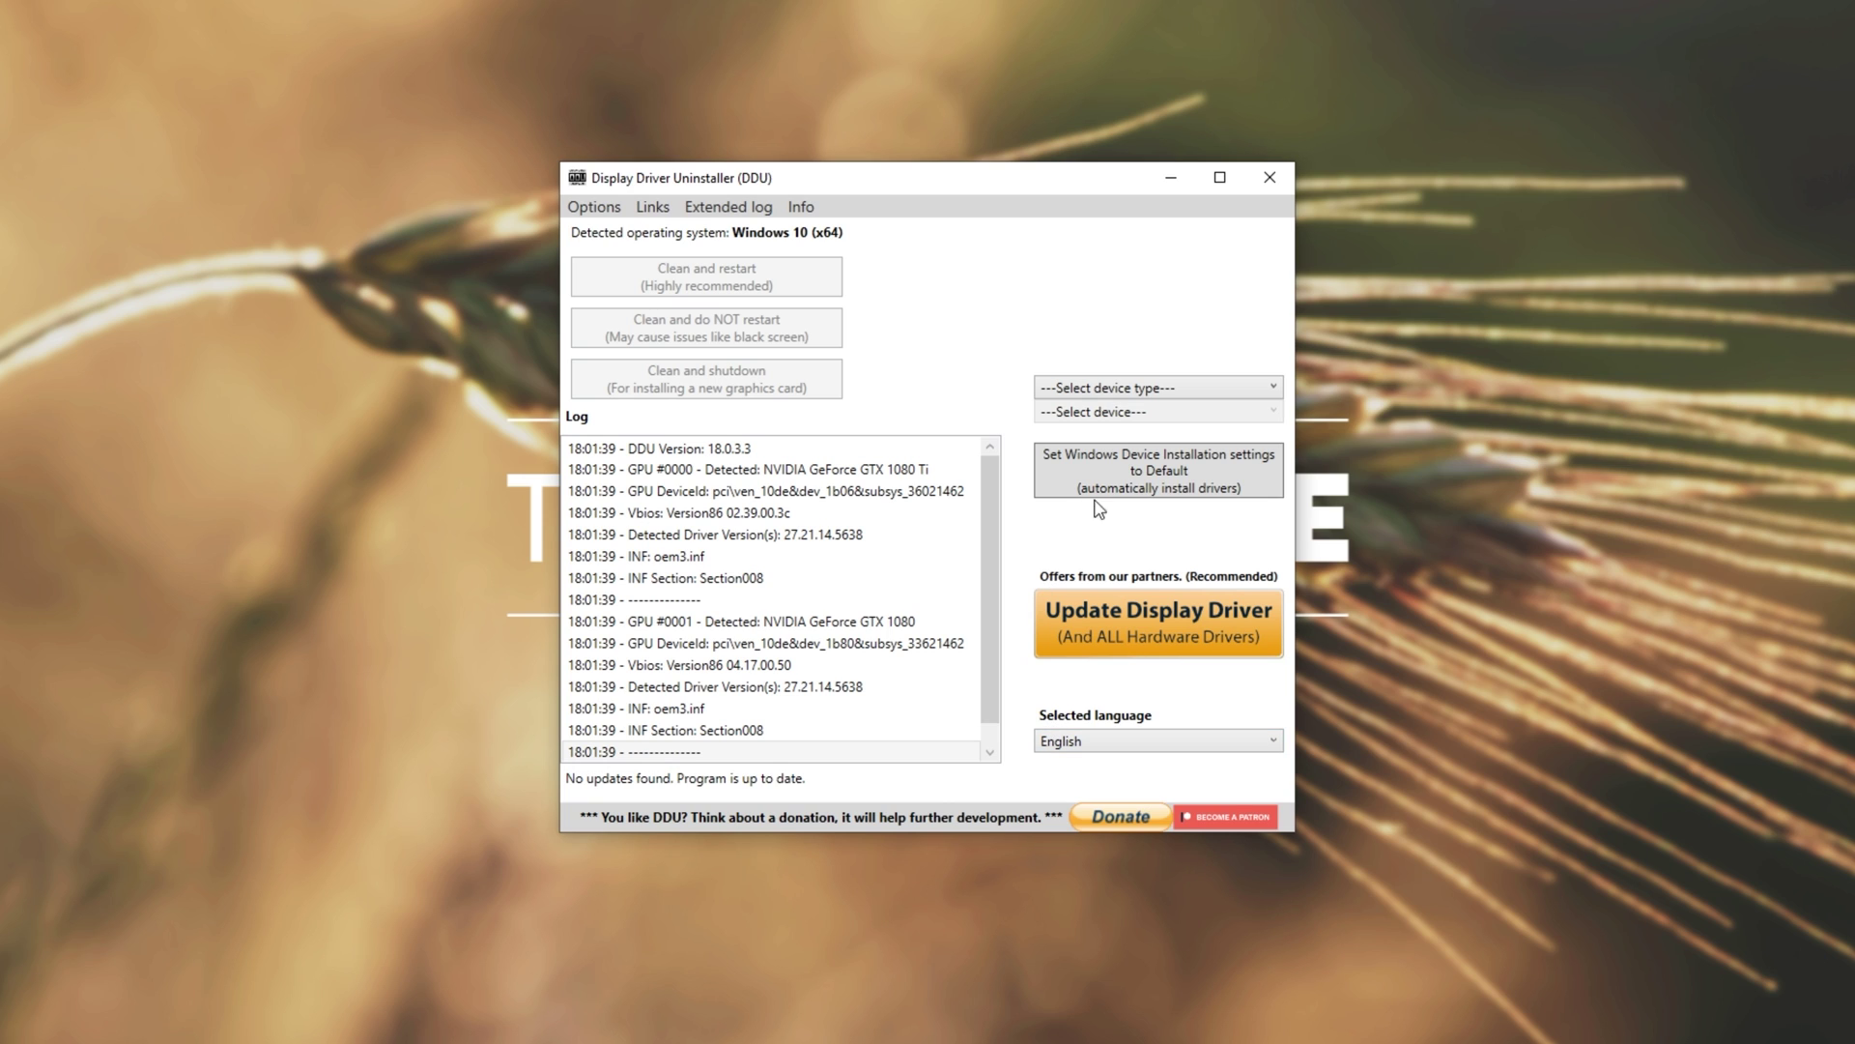
- Set DDU's device type to GPU and, after trying AMD and INTEL, keep NVIDIA as vendor
left_click(1142, 394)
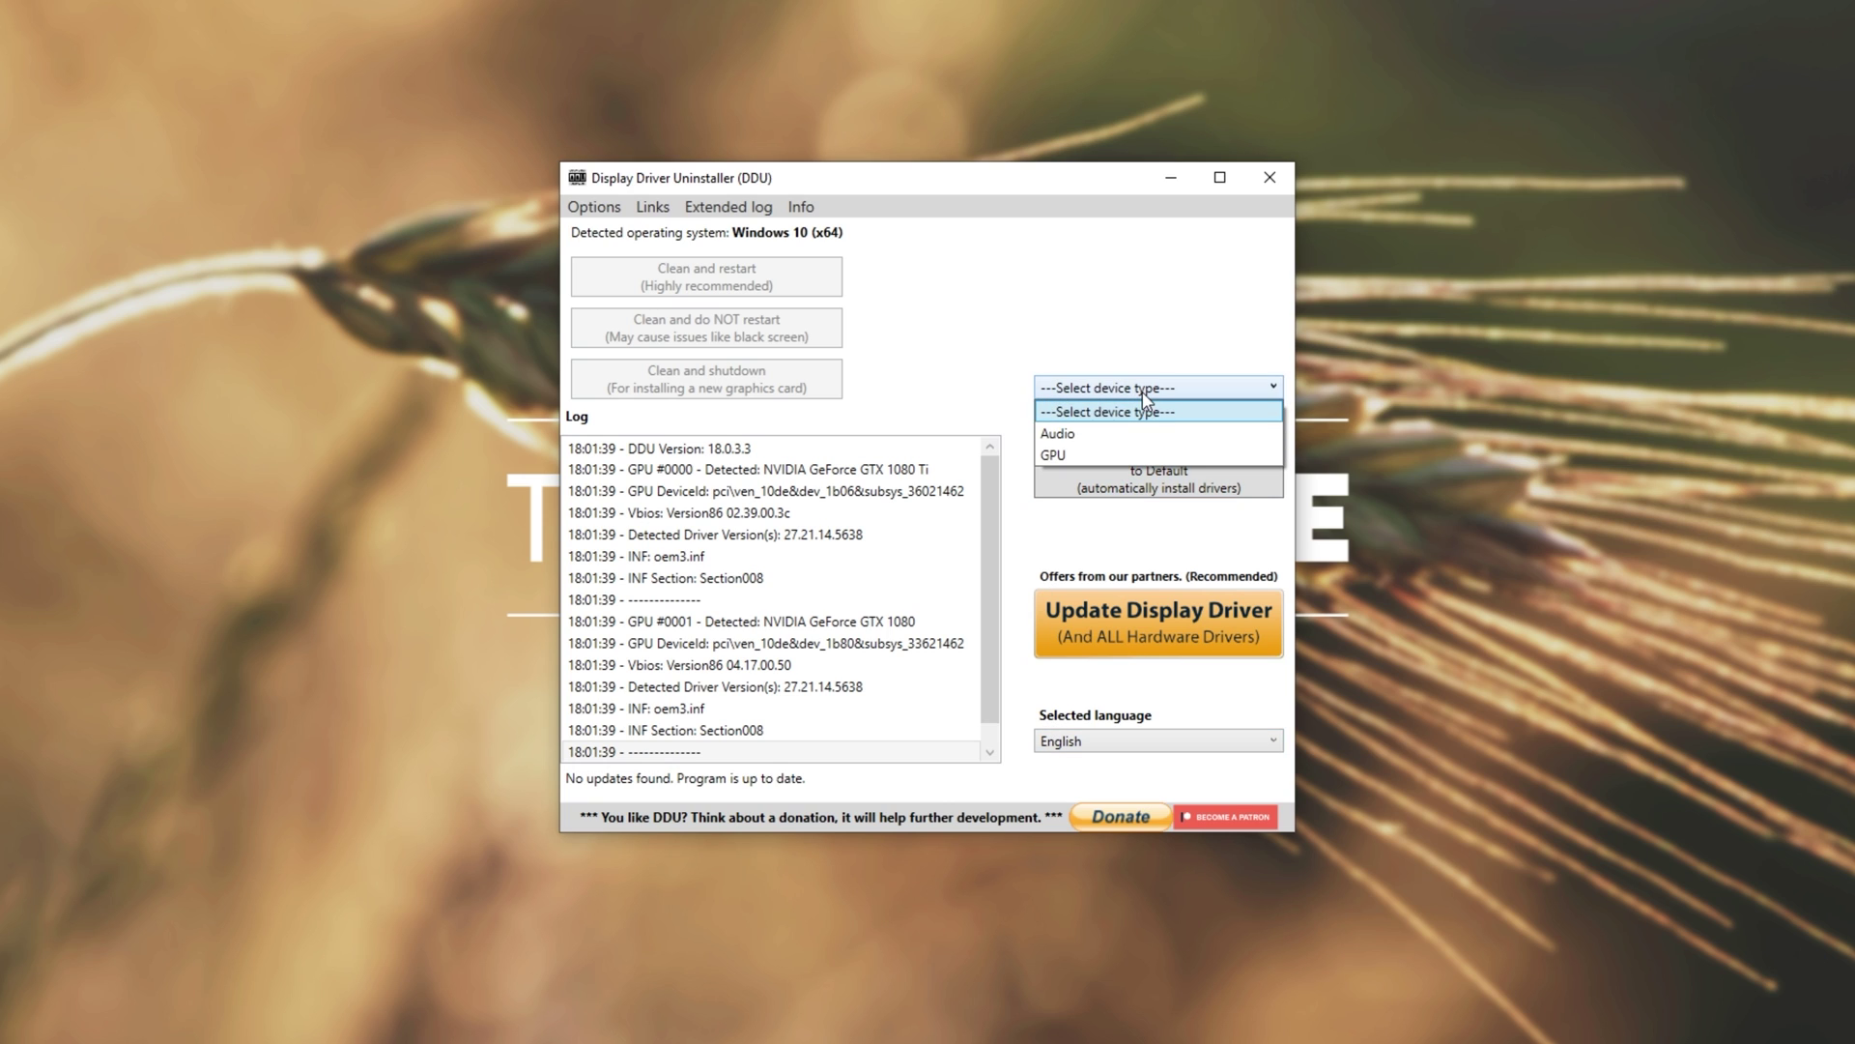
left_click(1119, 448)
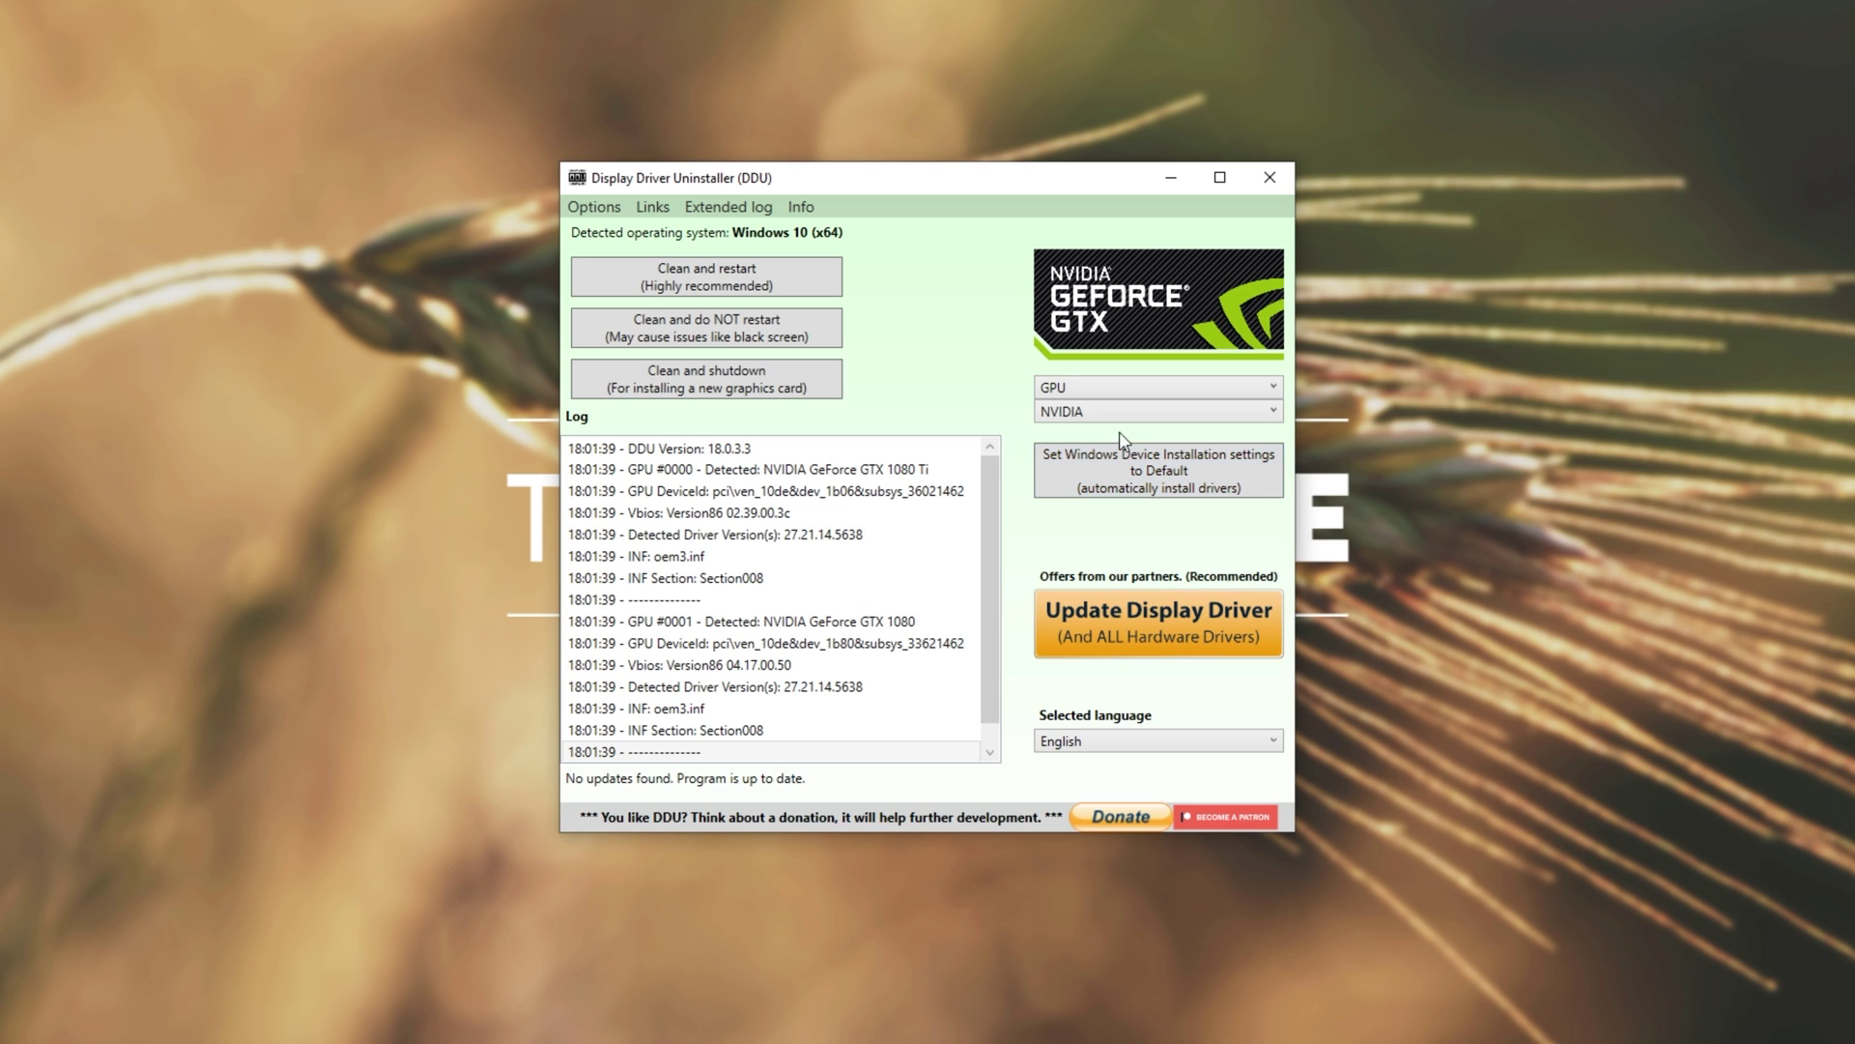
left_click(1097, 416)
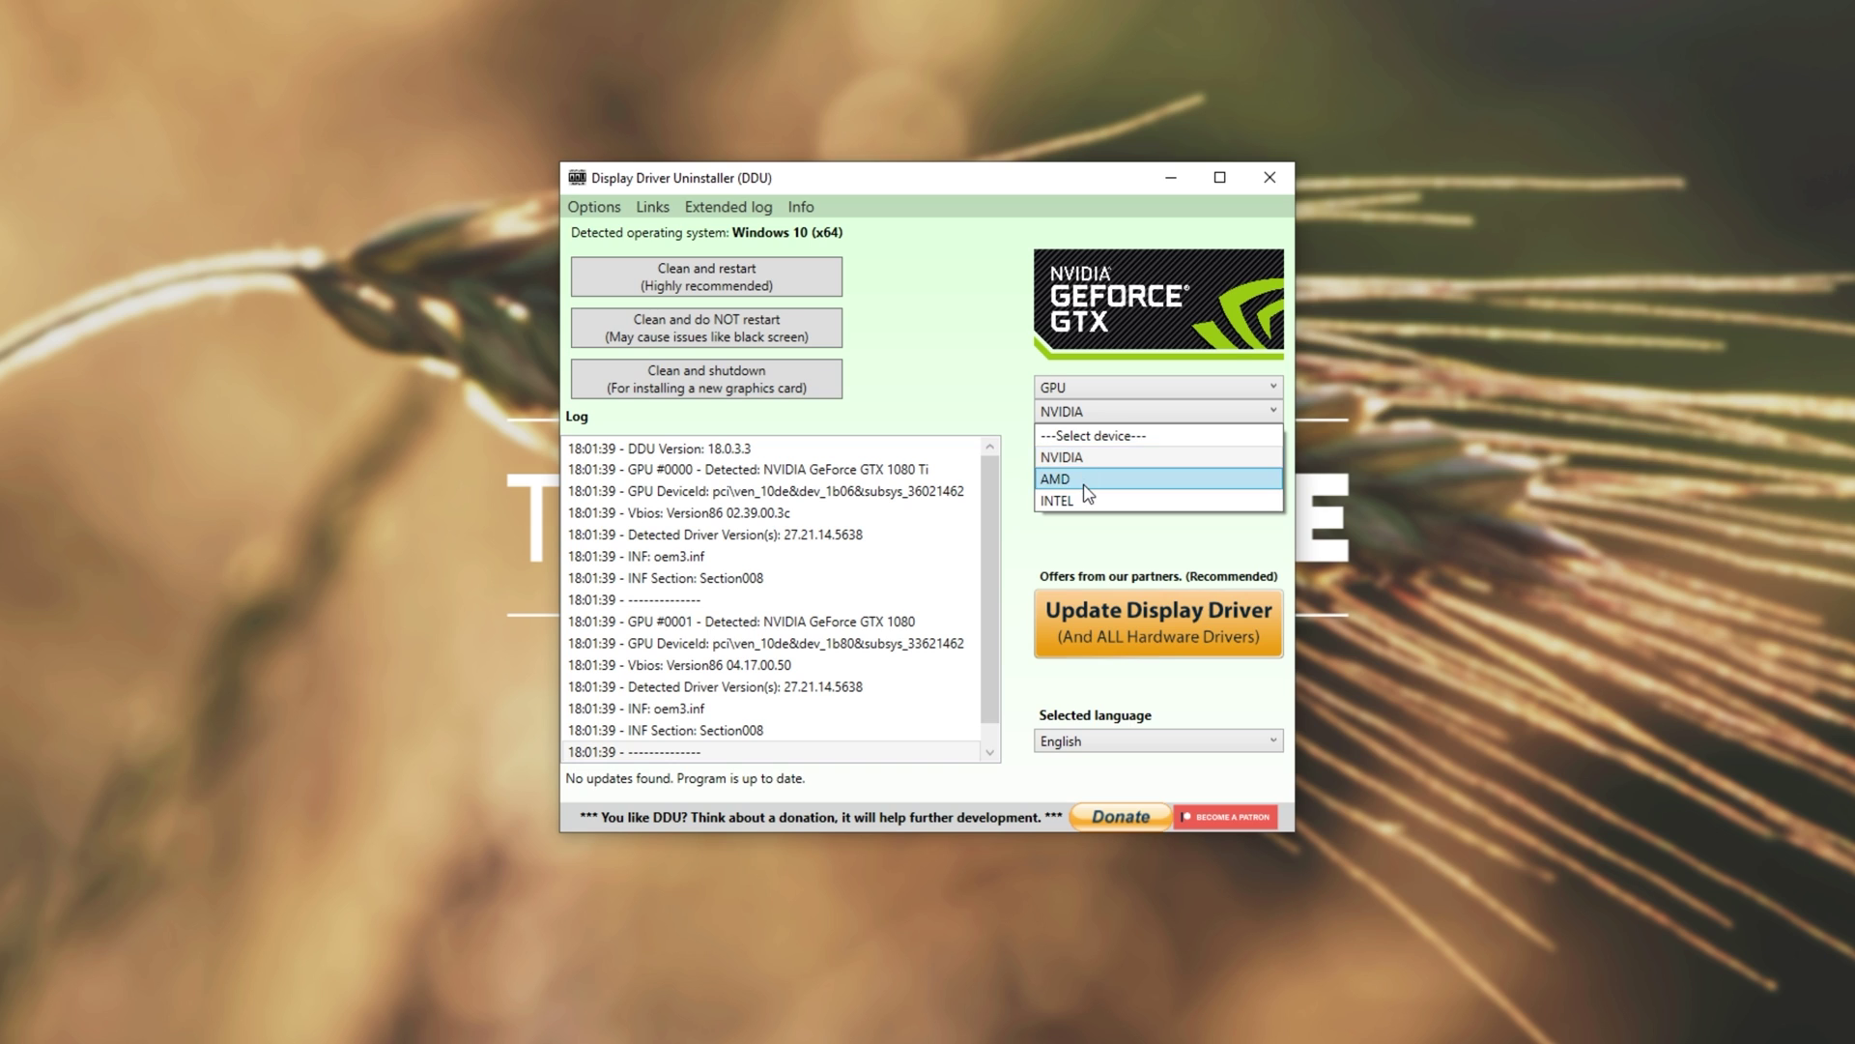
left_click(1087, 478)
left_click(1097, 414)
left_click(1090, 500)
left_click(1093, 409)
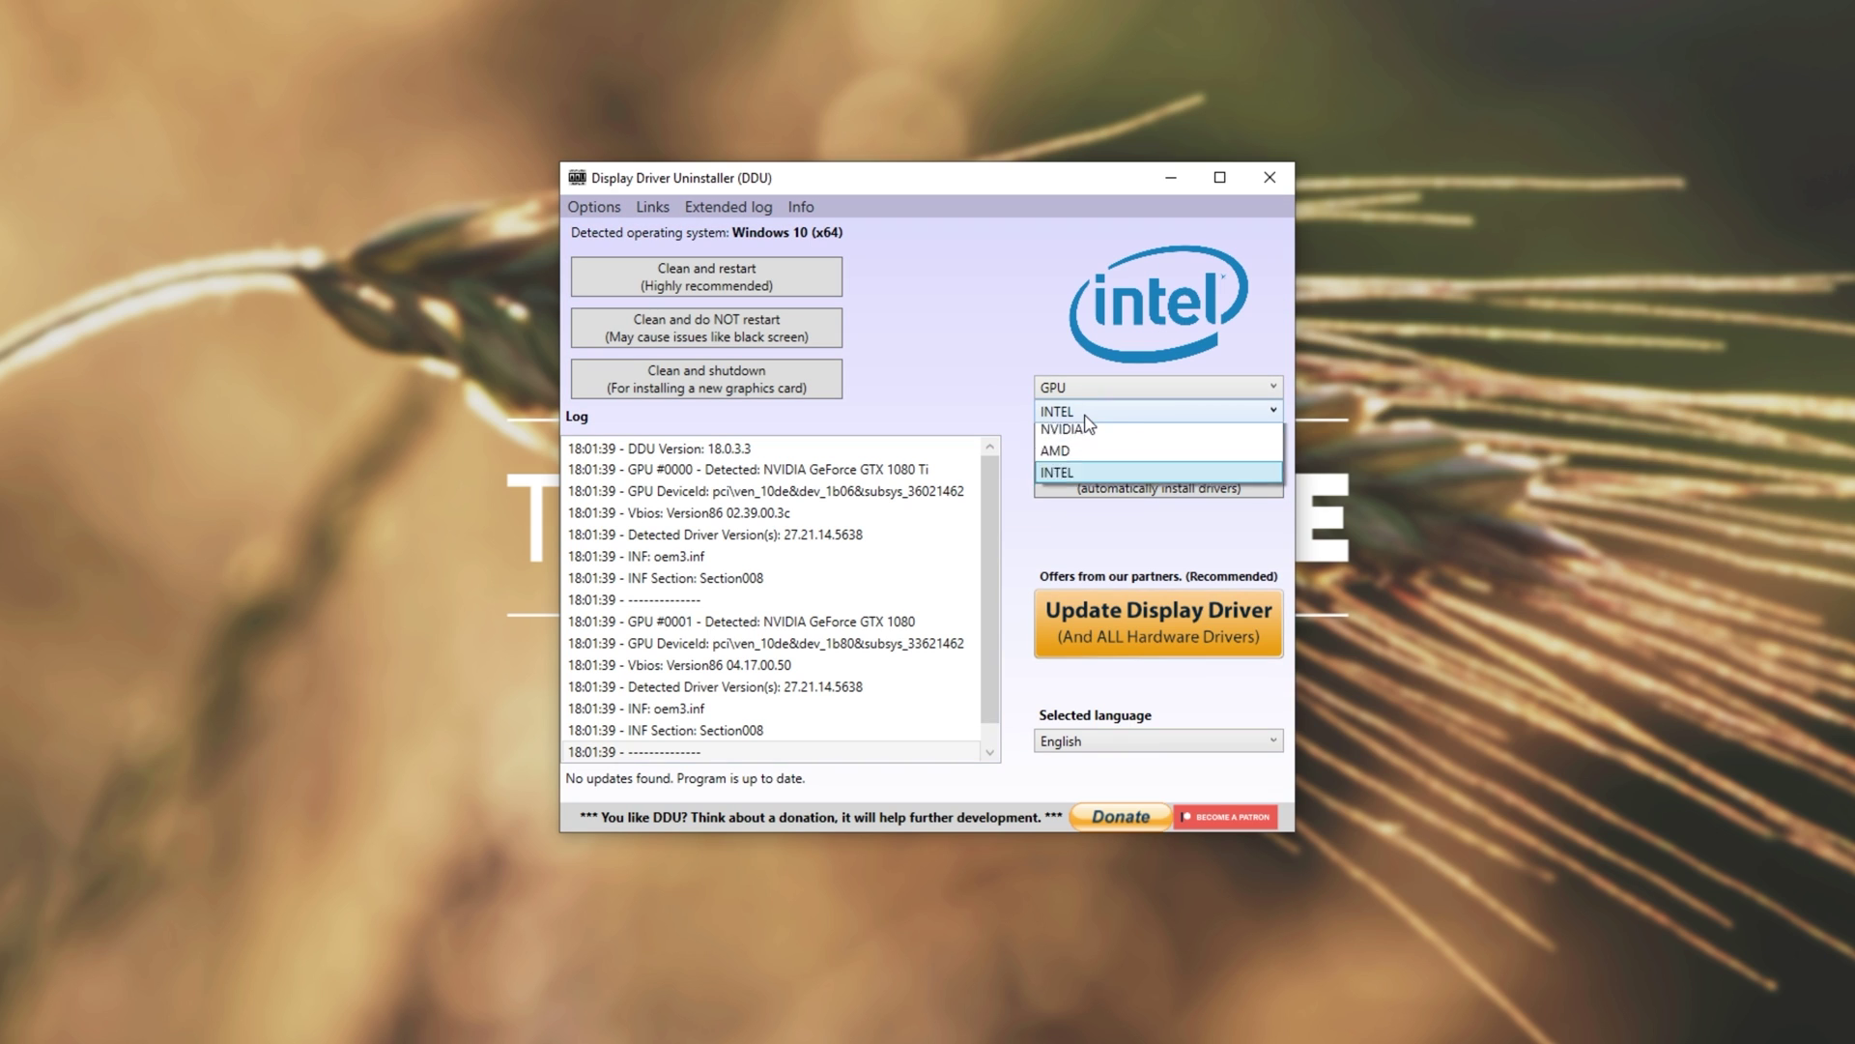
left_click(1094, 457)
left_click(1124, 411)
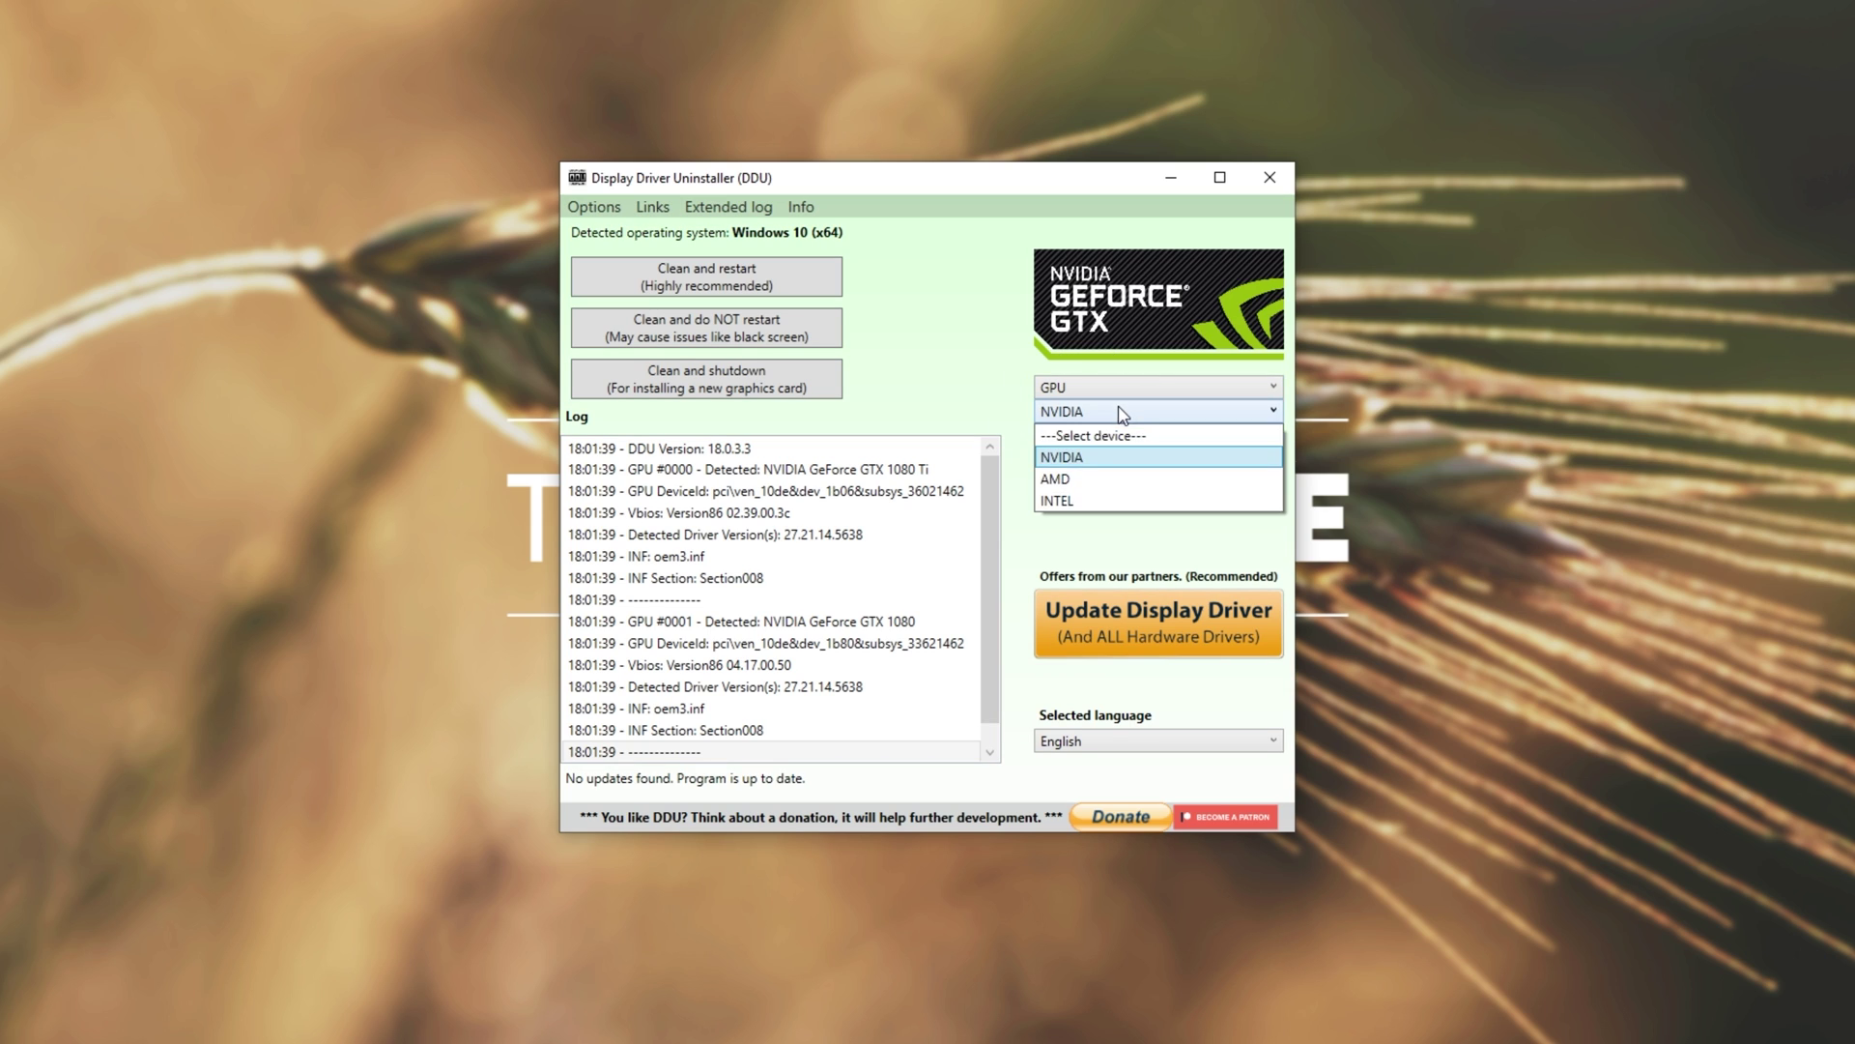
left_click(1126, 459)
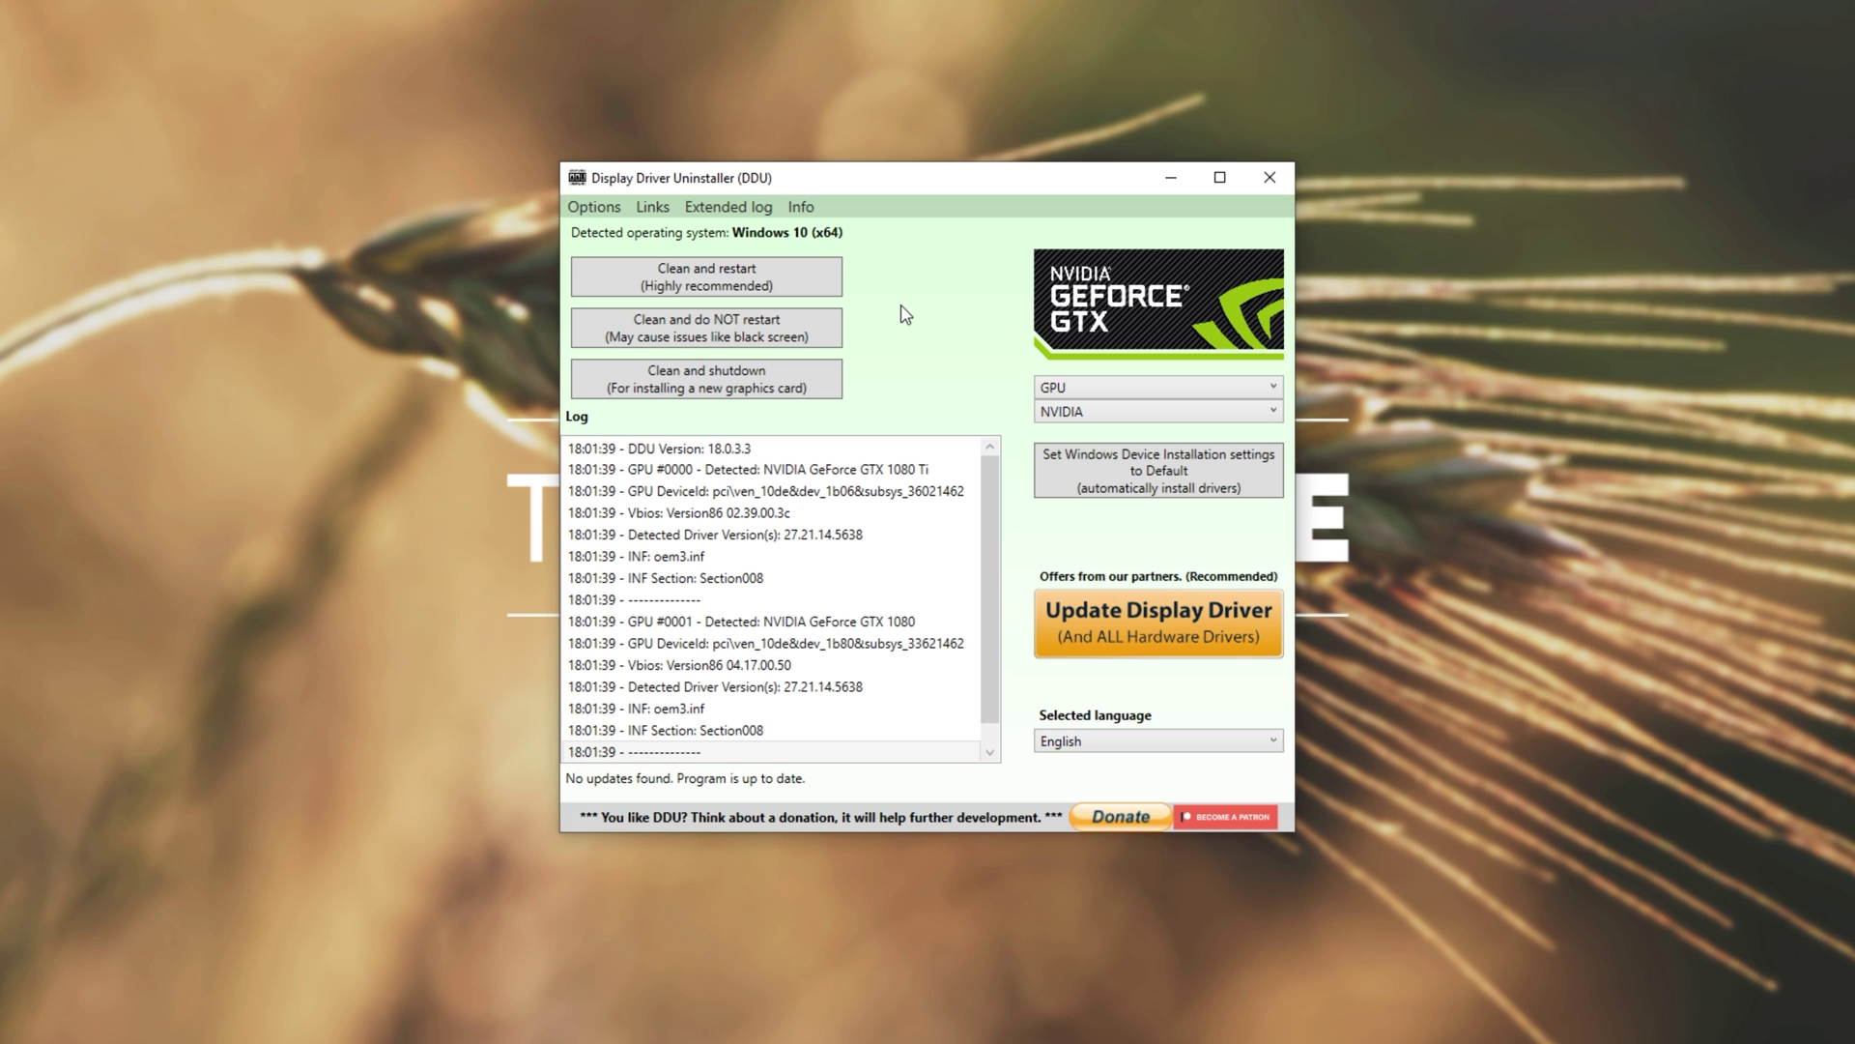
left_click(350, 752)
- Run msconfig and save the Boot tab settings with Safe boot left off
key("super+r")
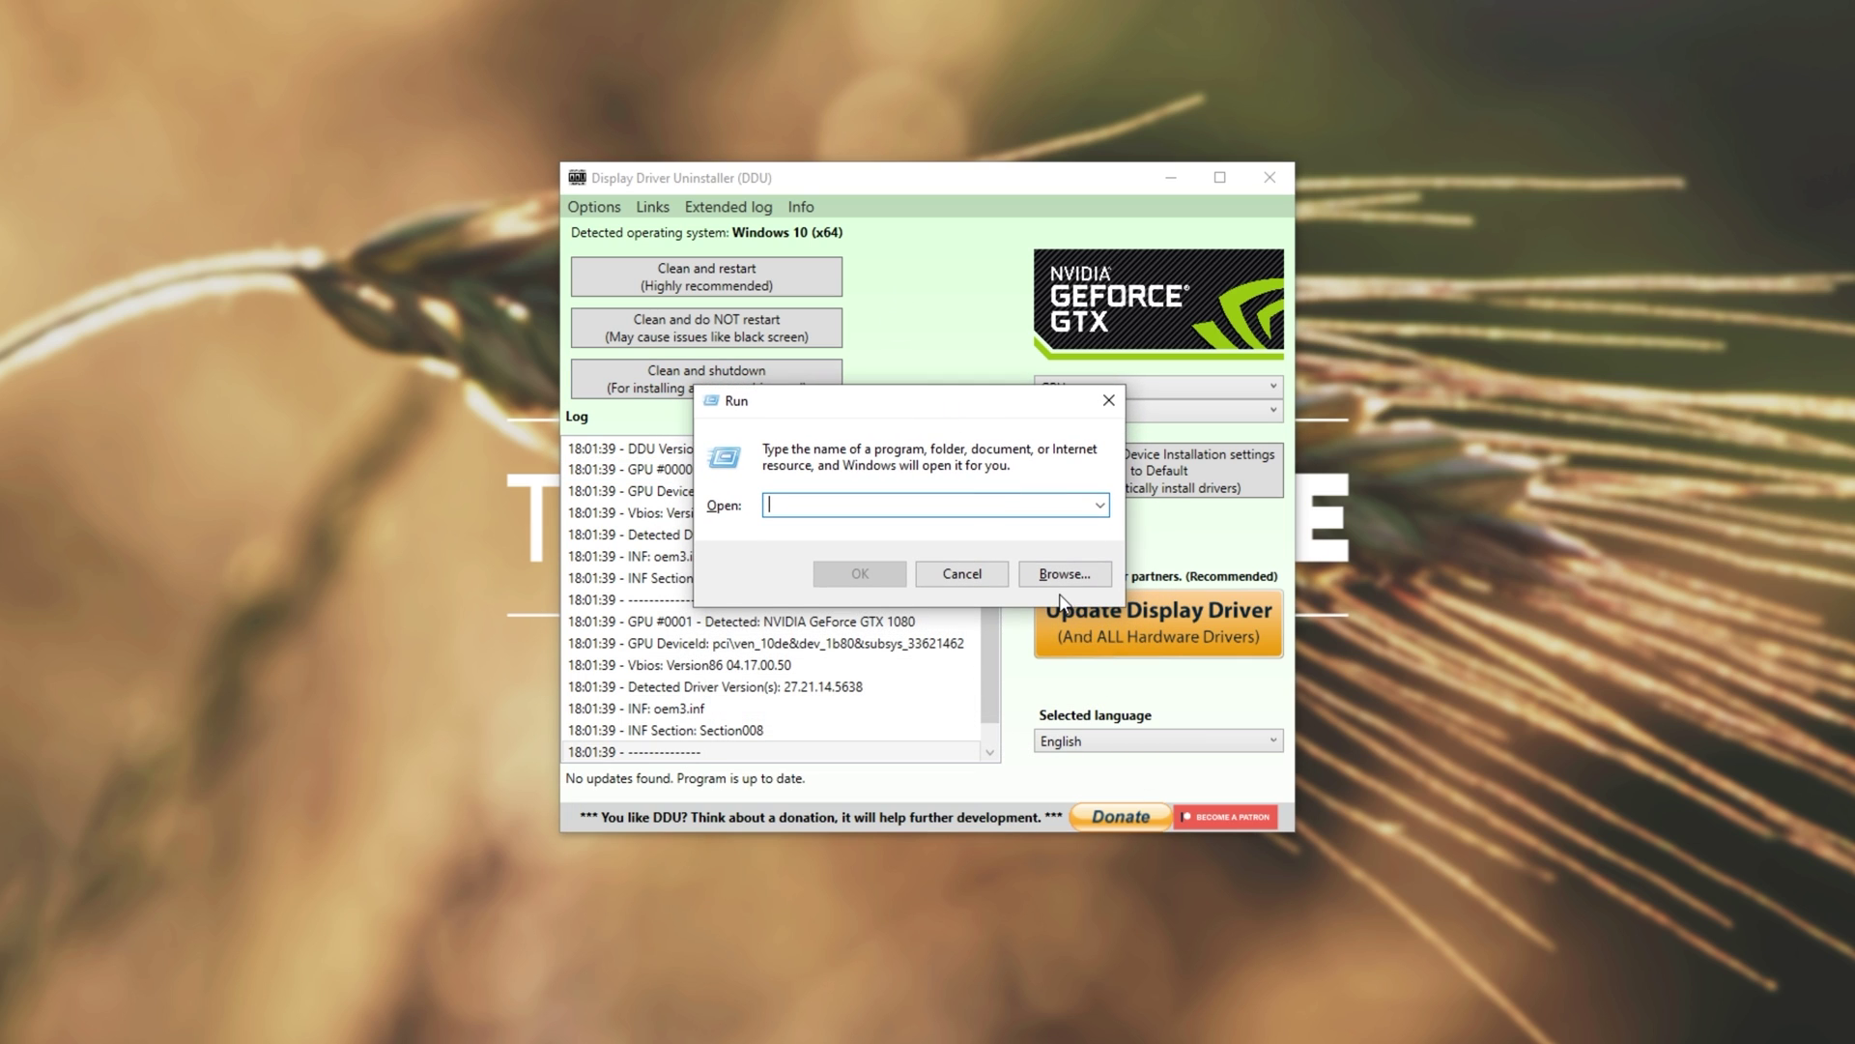
type("msconfig")
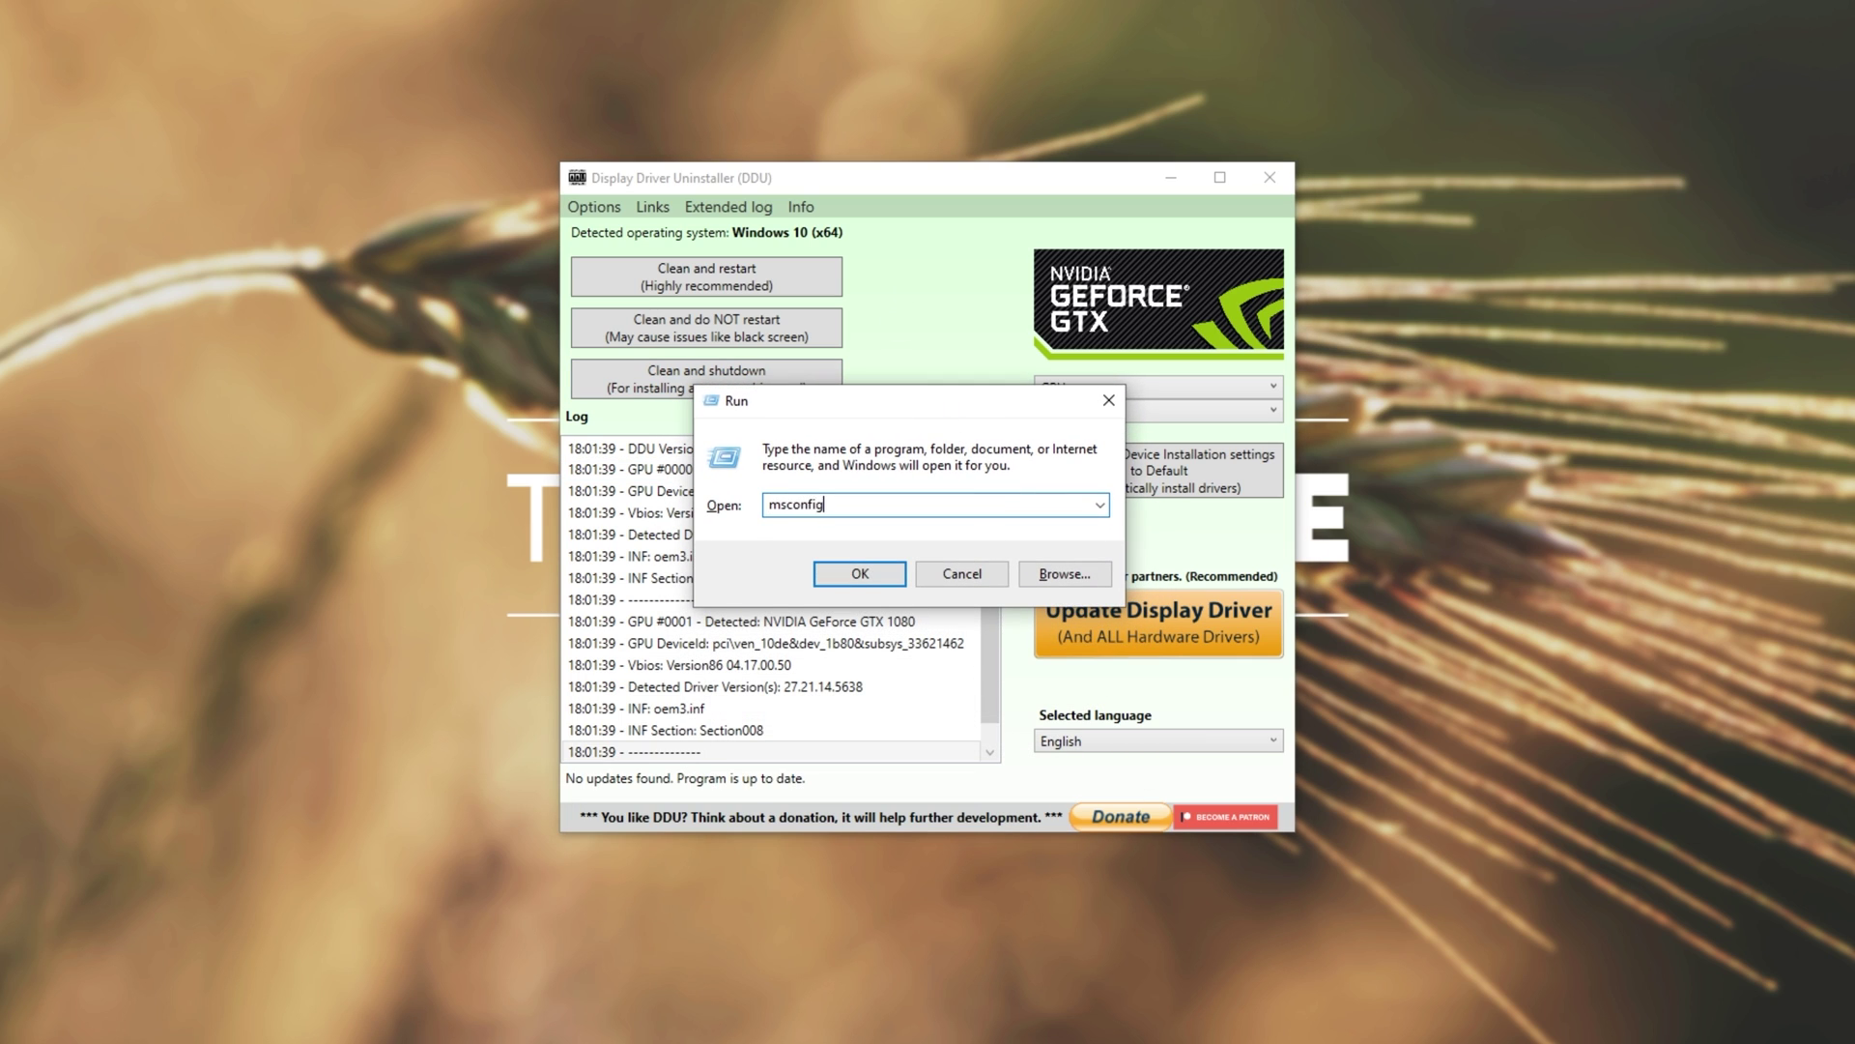
key("Return")
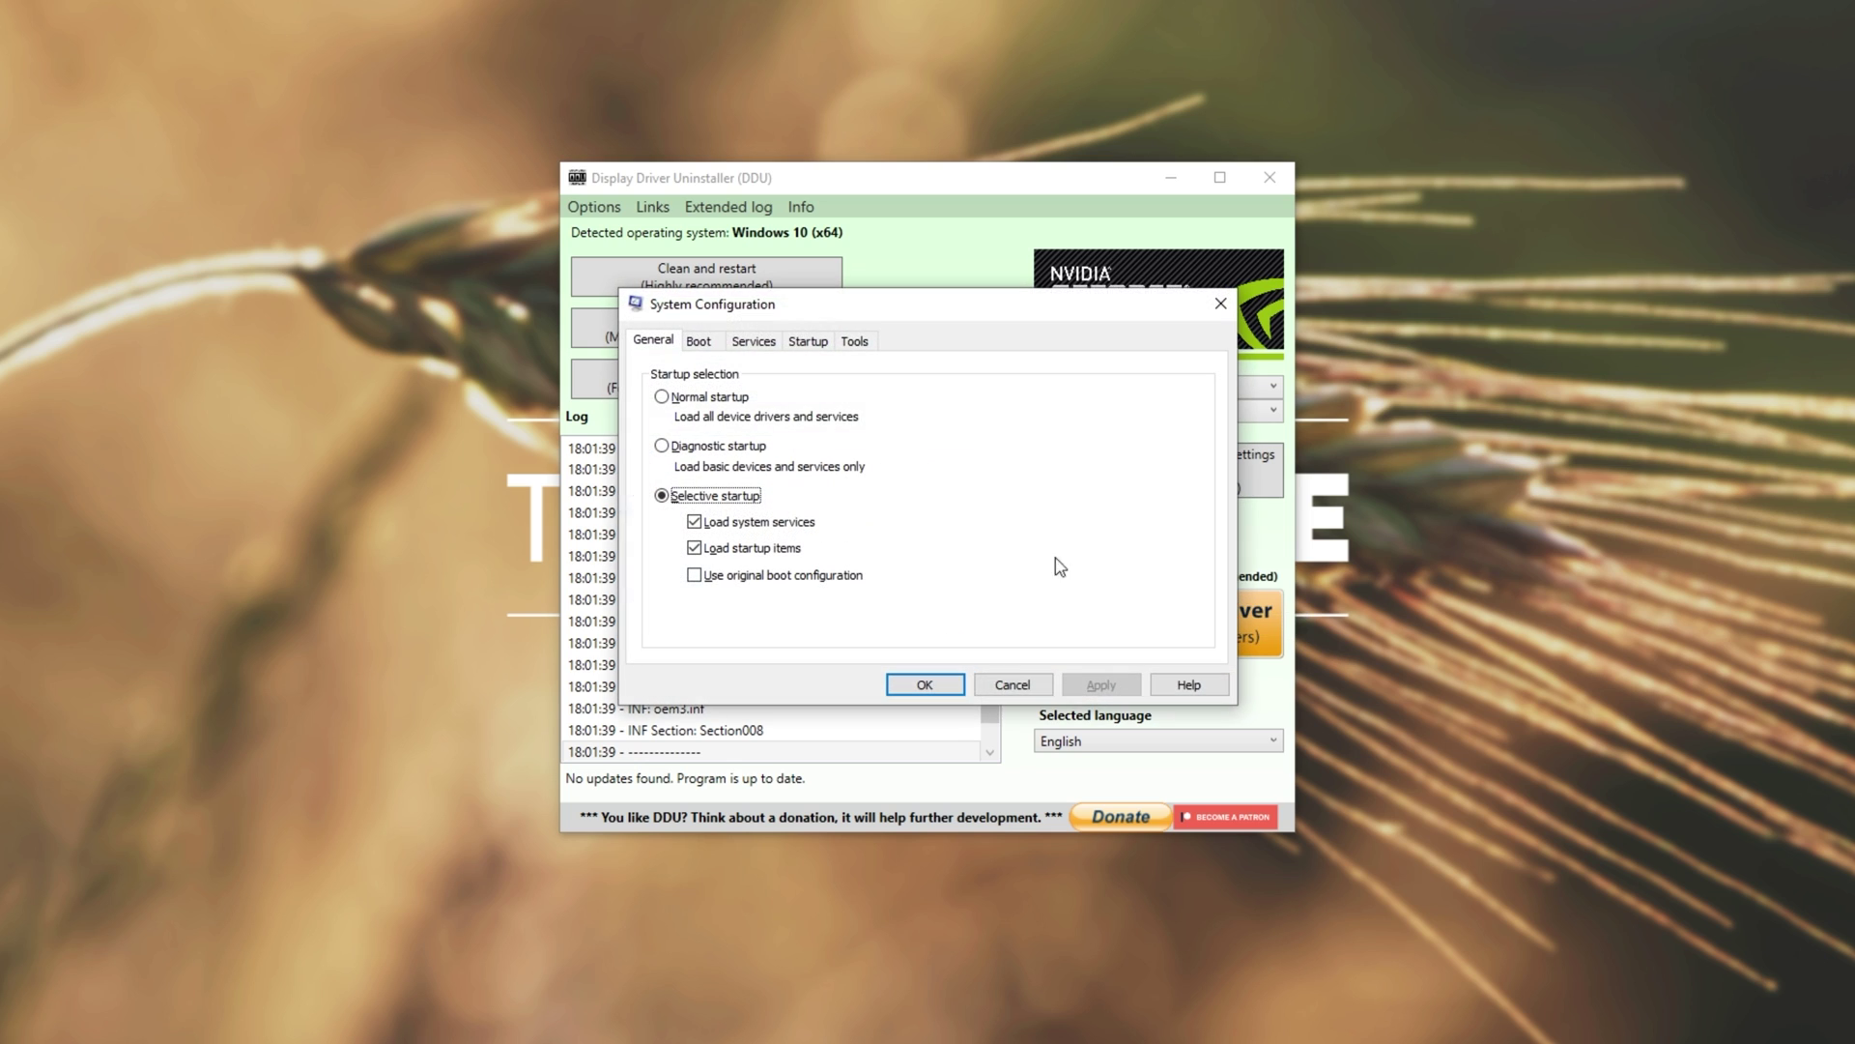
left_click(699, 343)
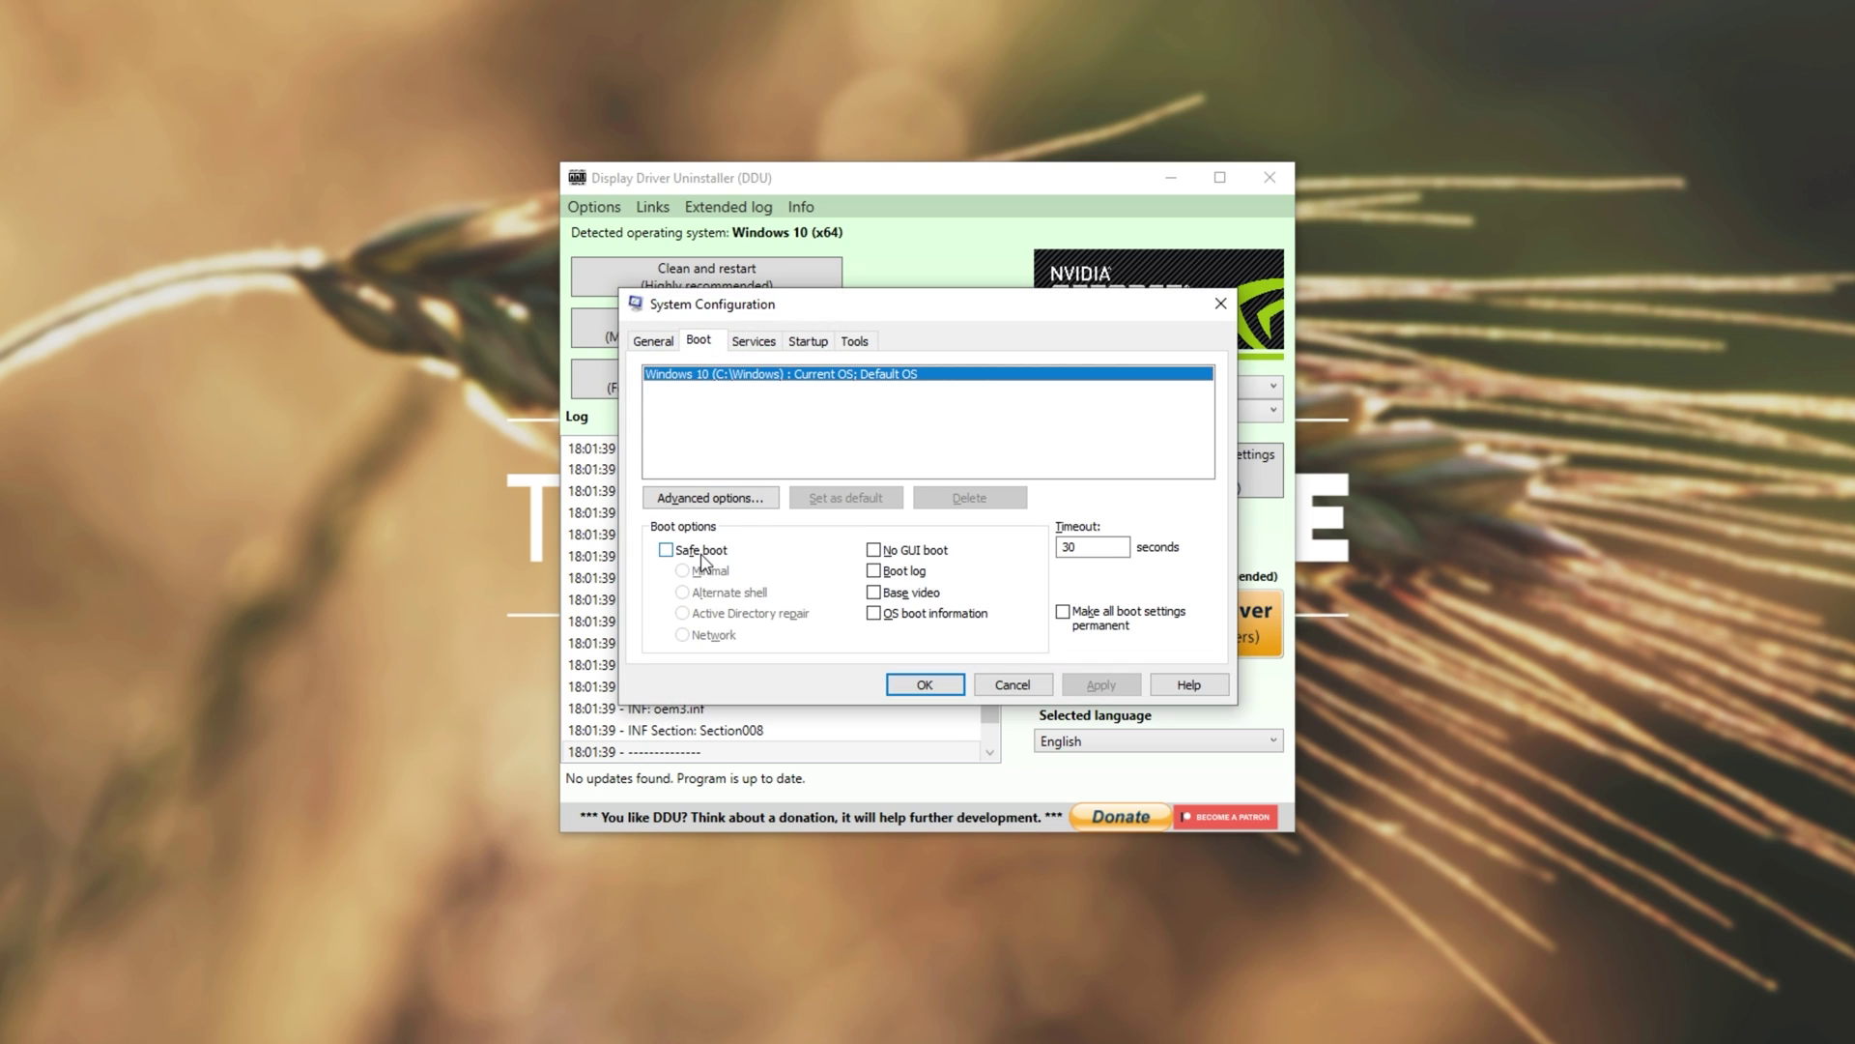
left_click(927, 684)
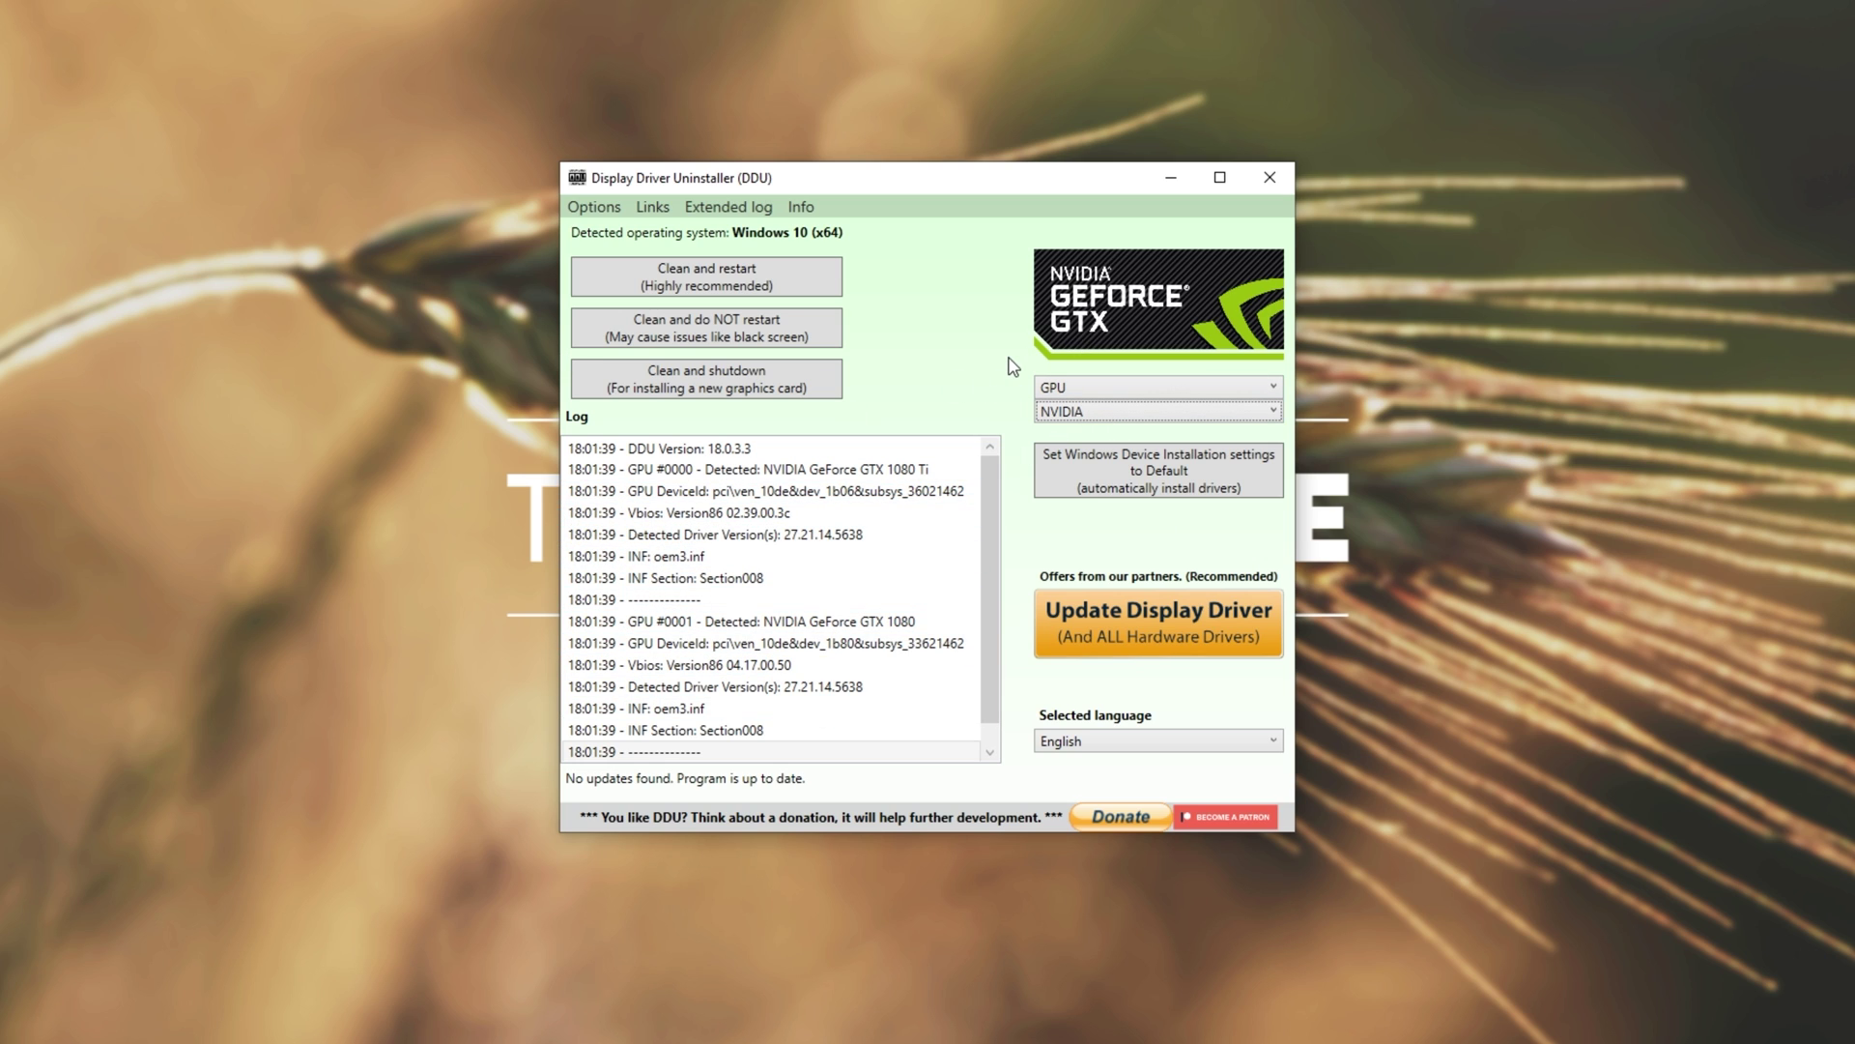
- Switch DDU's device type to Audio and back to GPU, keep NVIDIA, then close DDU
left_click(1080, 396)
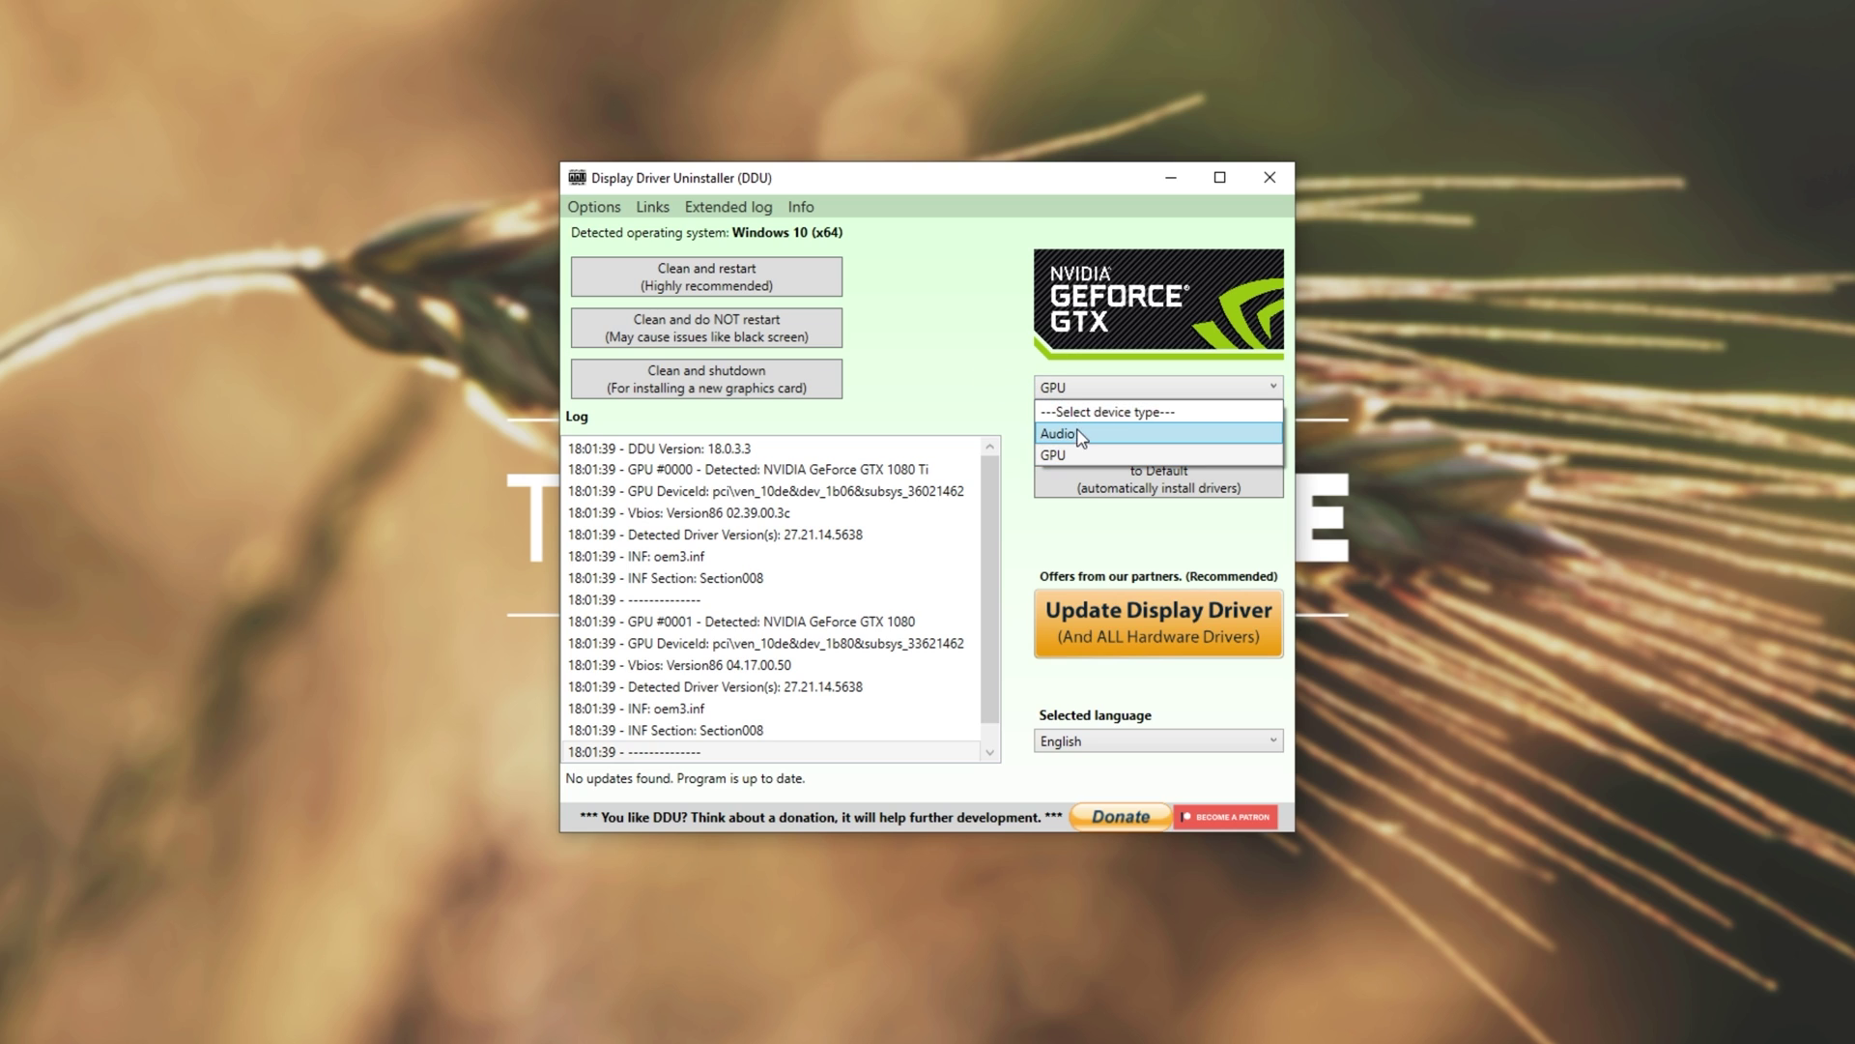
left_click(1081, 435)
left_click(1075, 413)
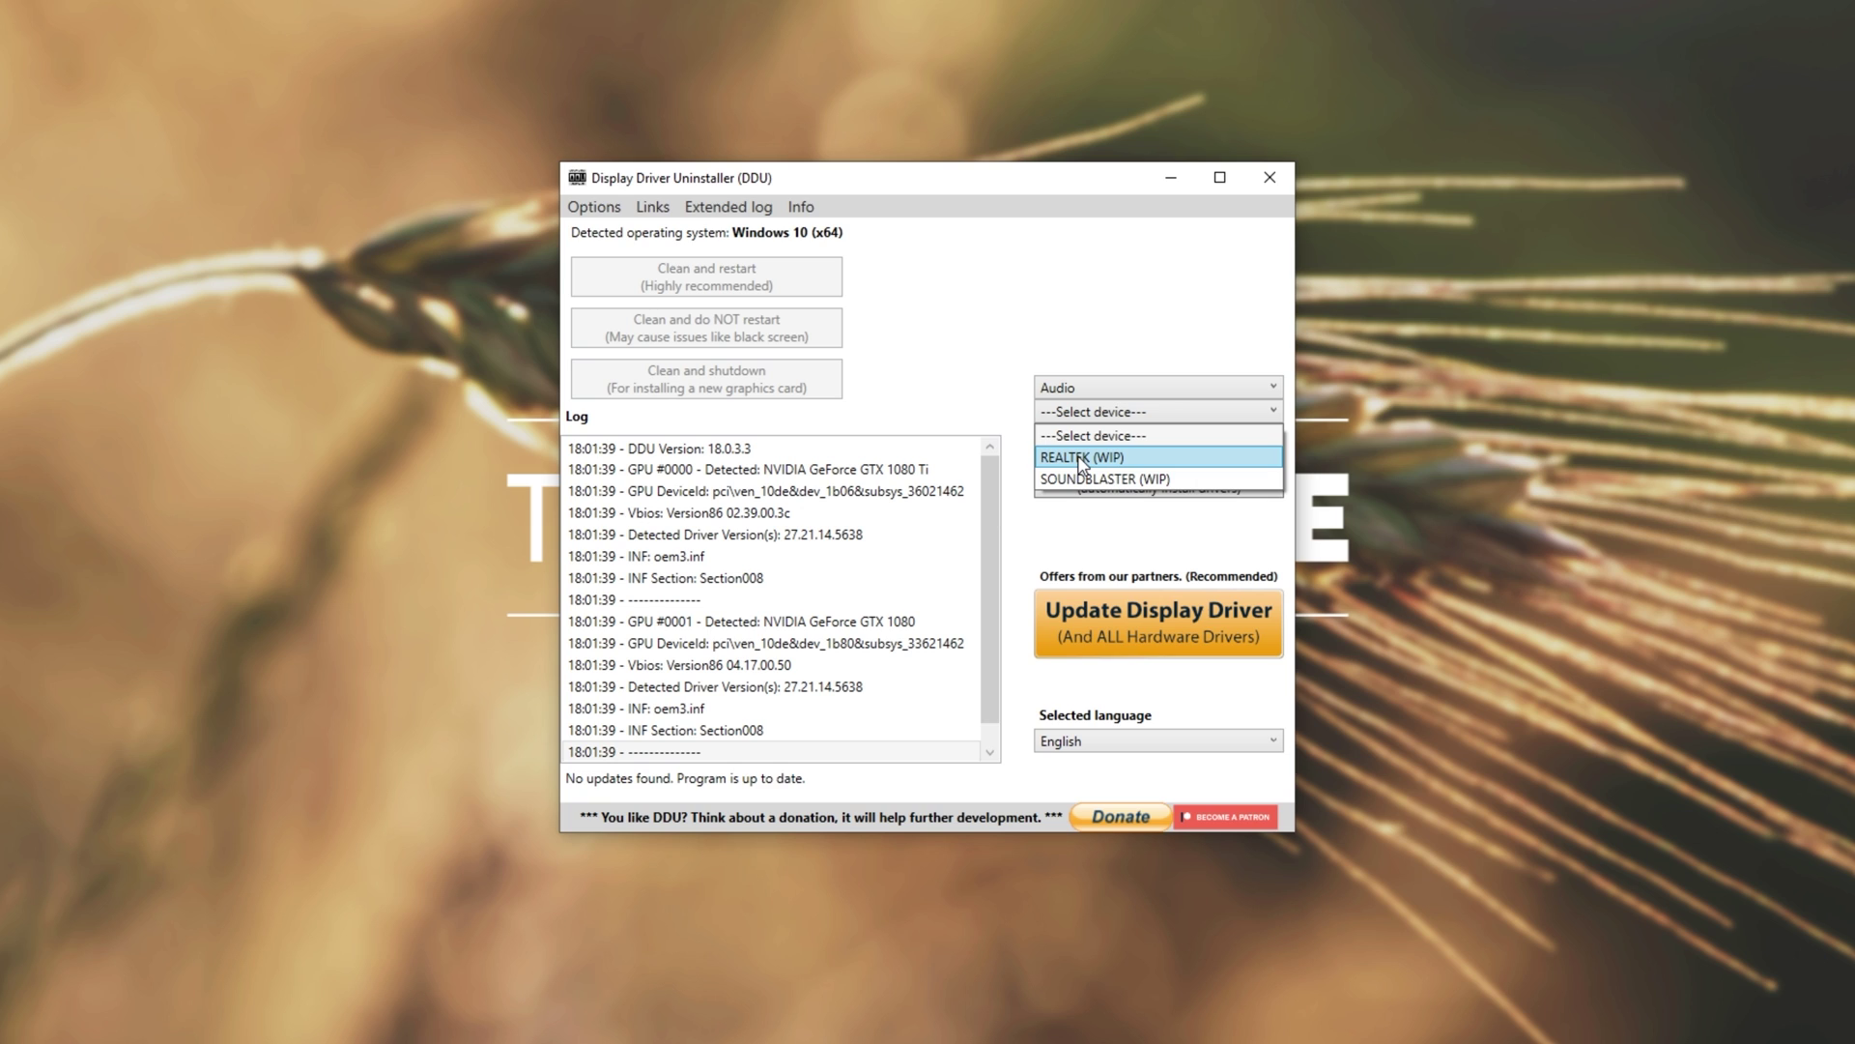
left_click(1087, 435)
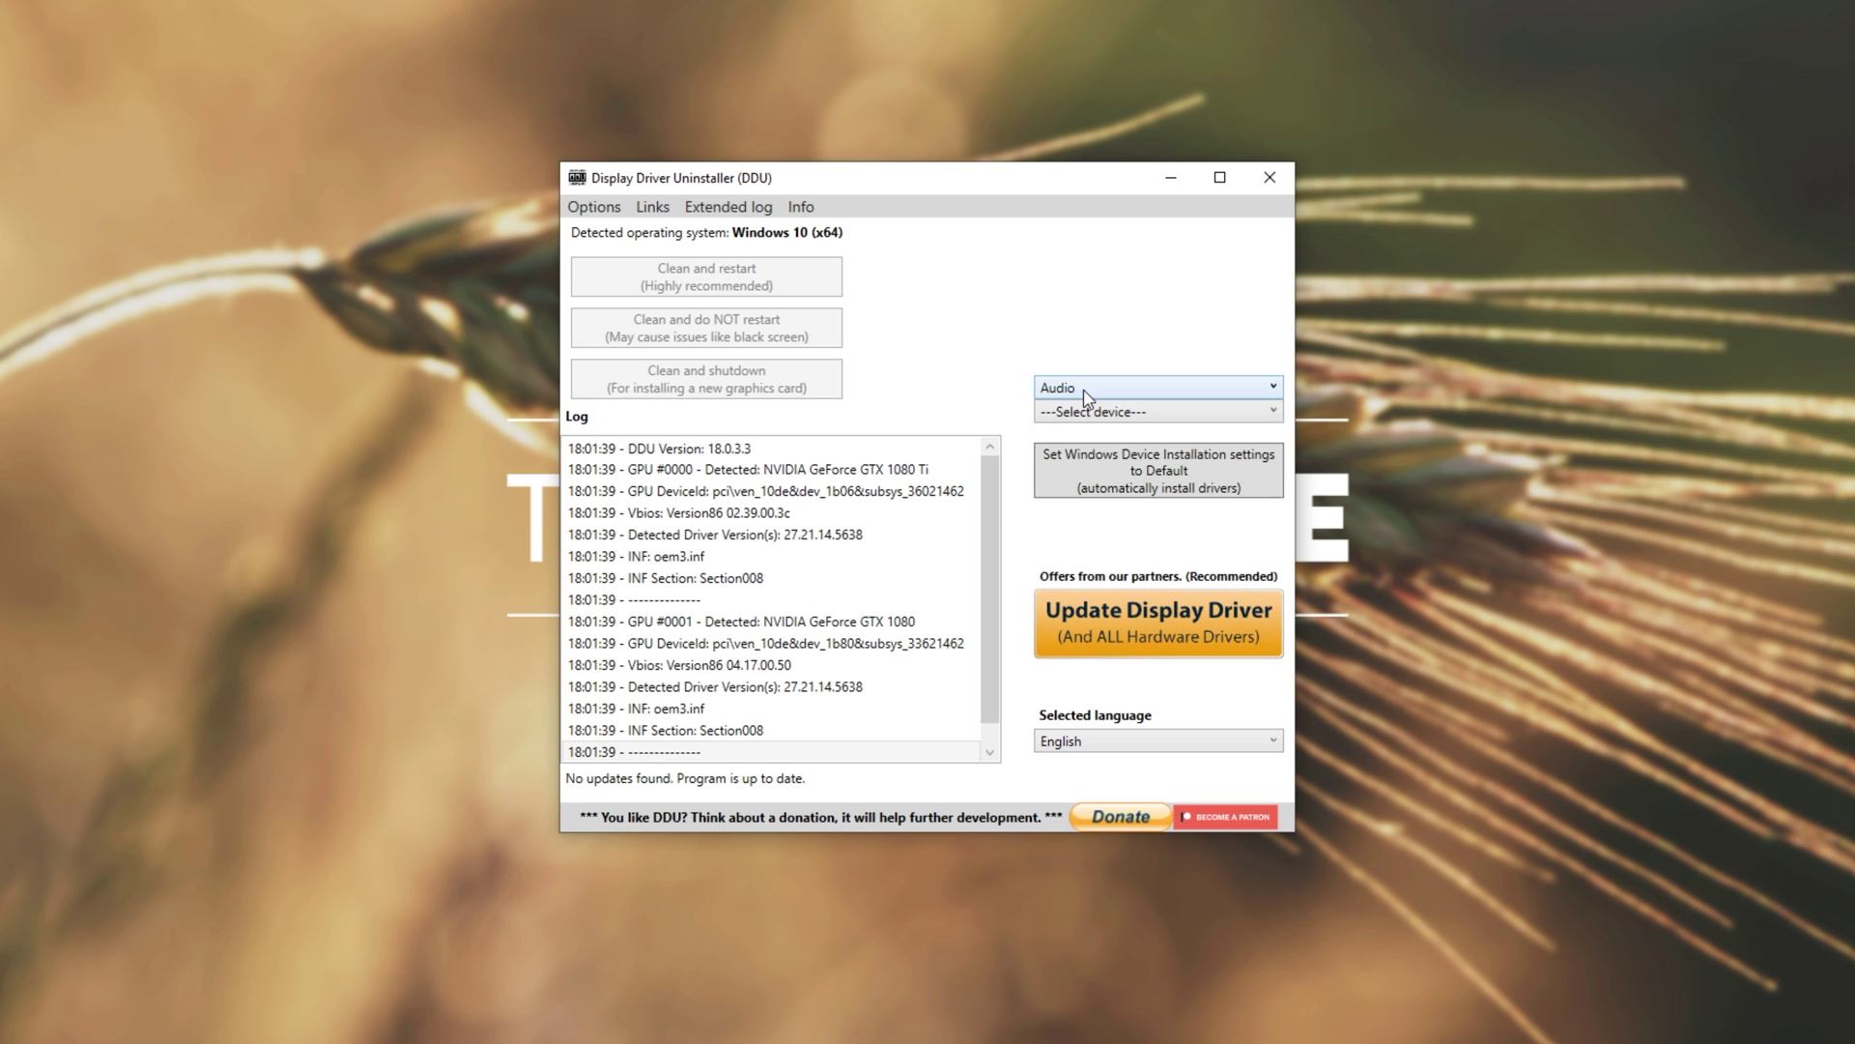
left_click(1084, 392)
left_click(1092, 453)
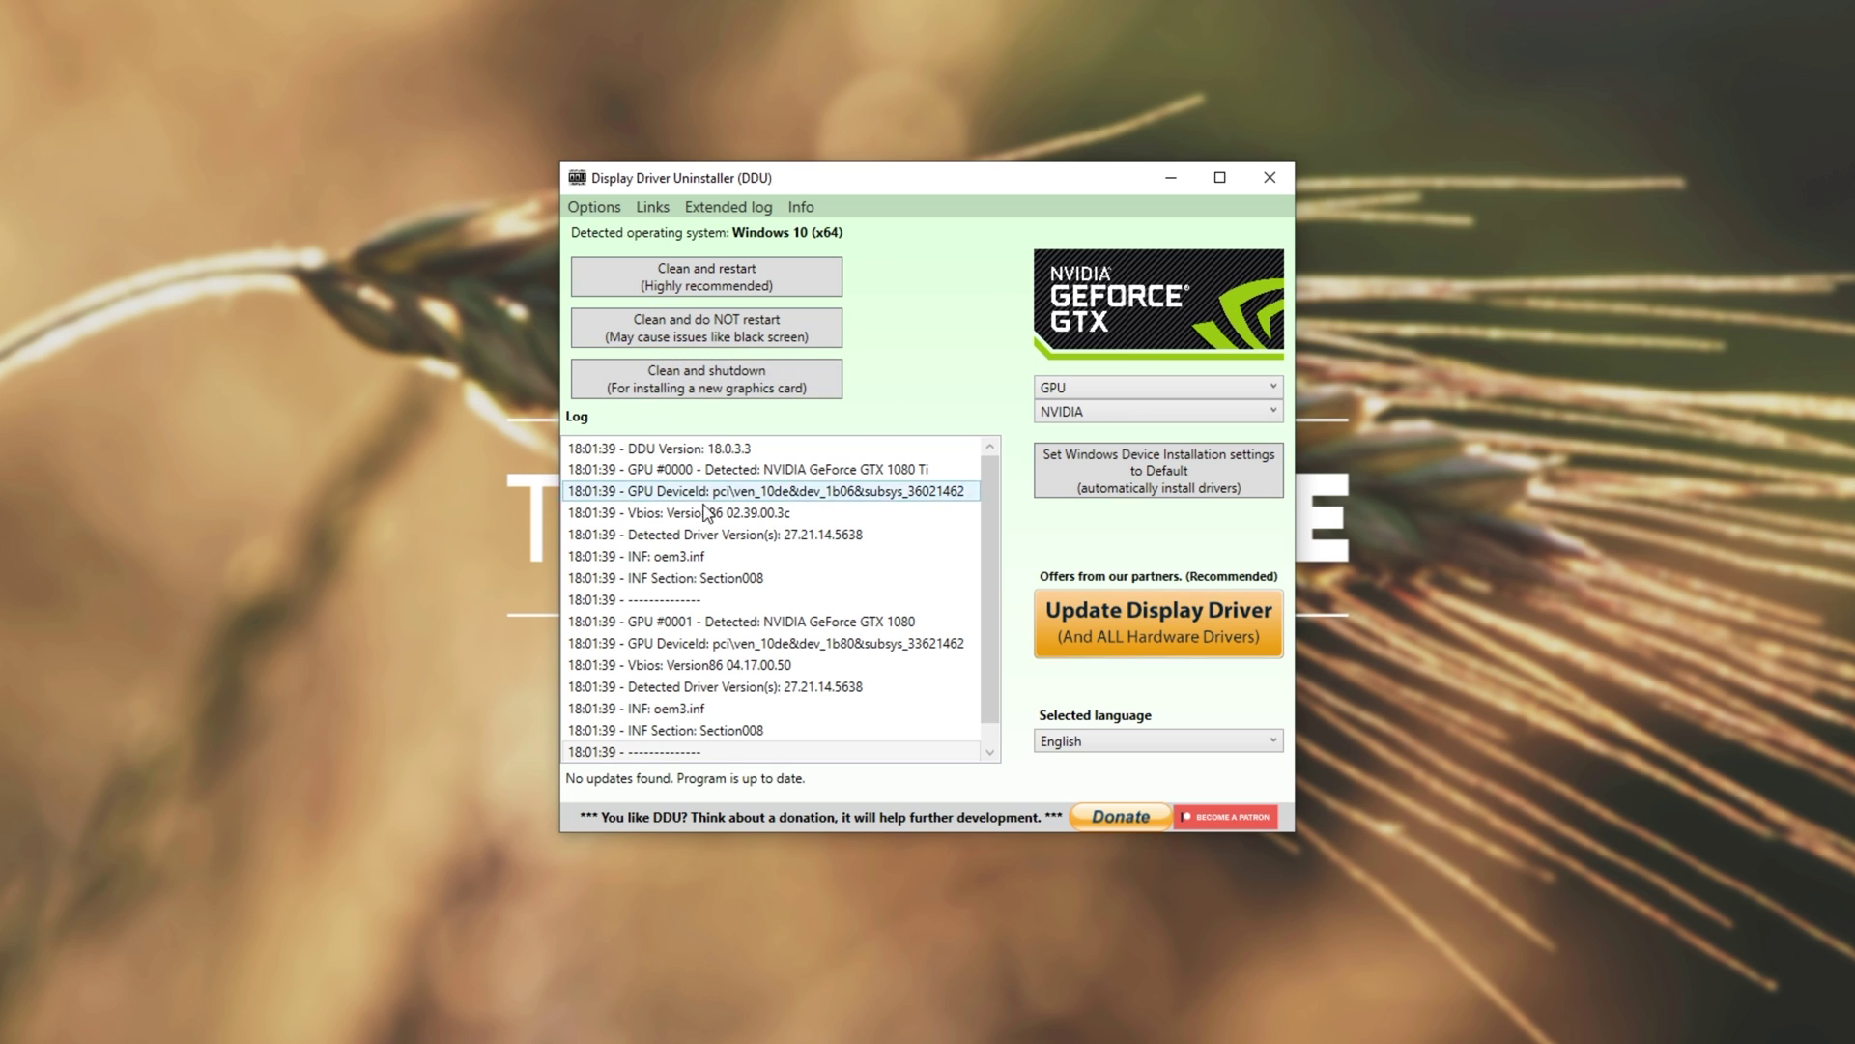
left_click(1114, 414)
left_click(1001, 348)
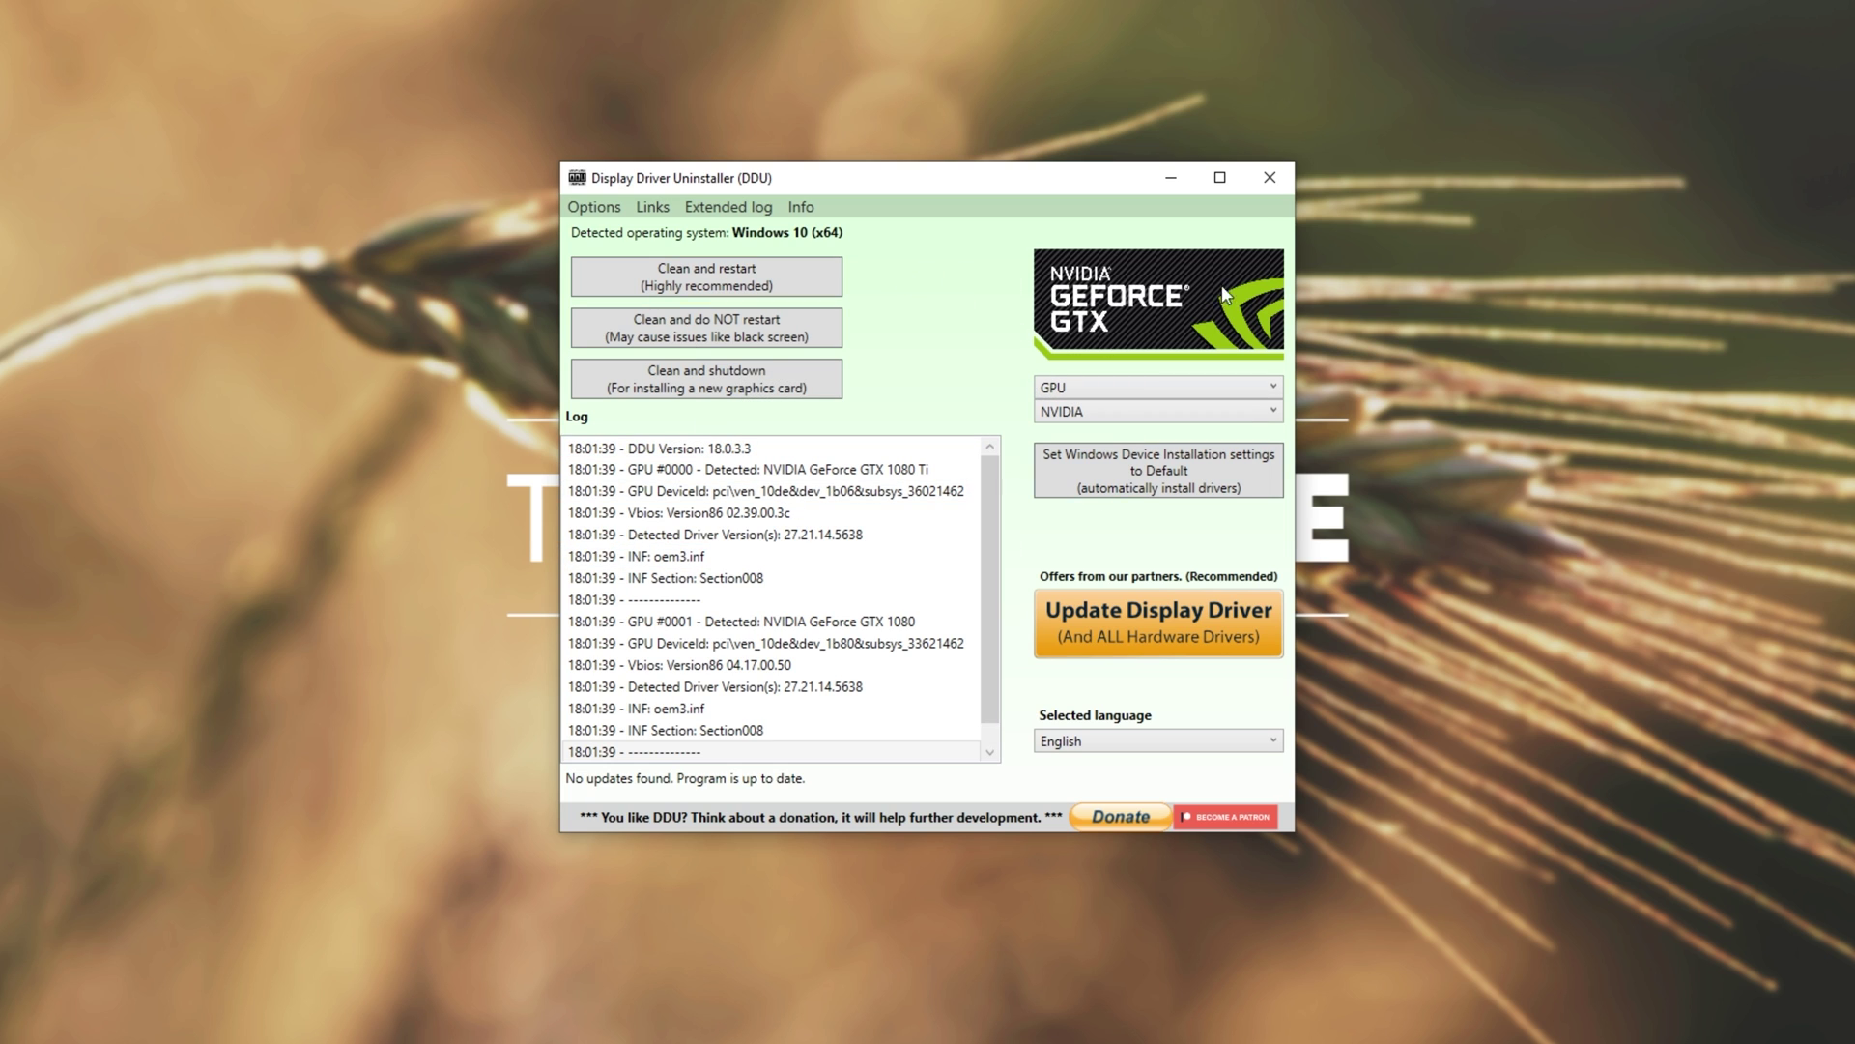
left_click(1266, 181)
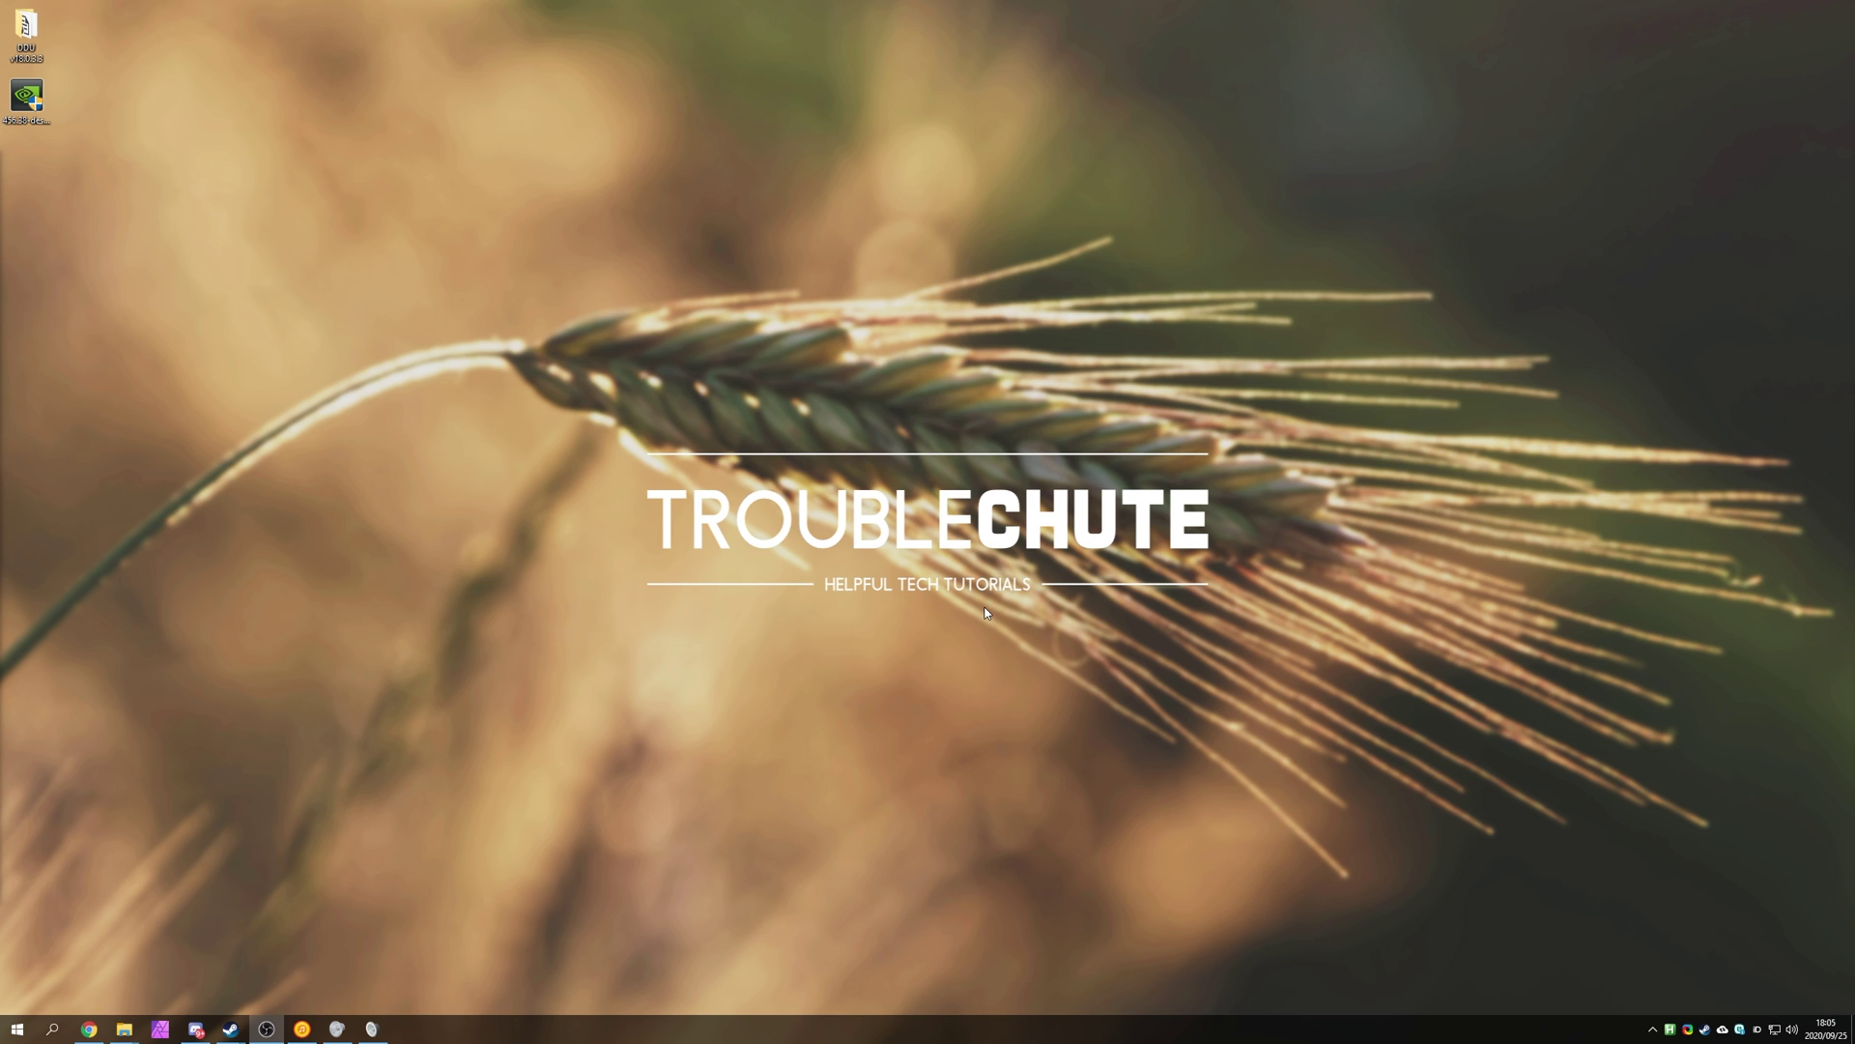
- Start the 456.38 installer, pick graphics driver only, accept the licence, and choose Custom (Advanced)
left_click(26, 108)
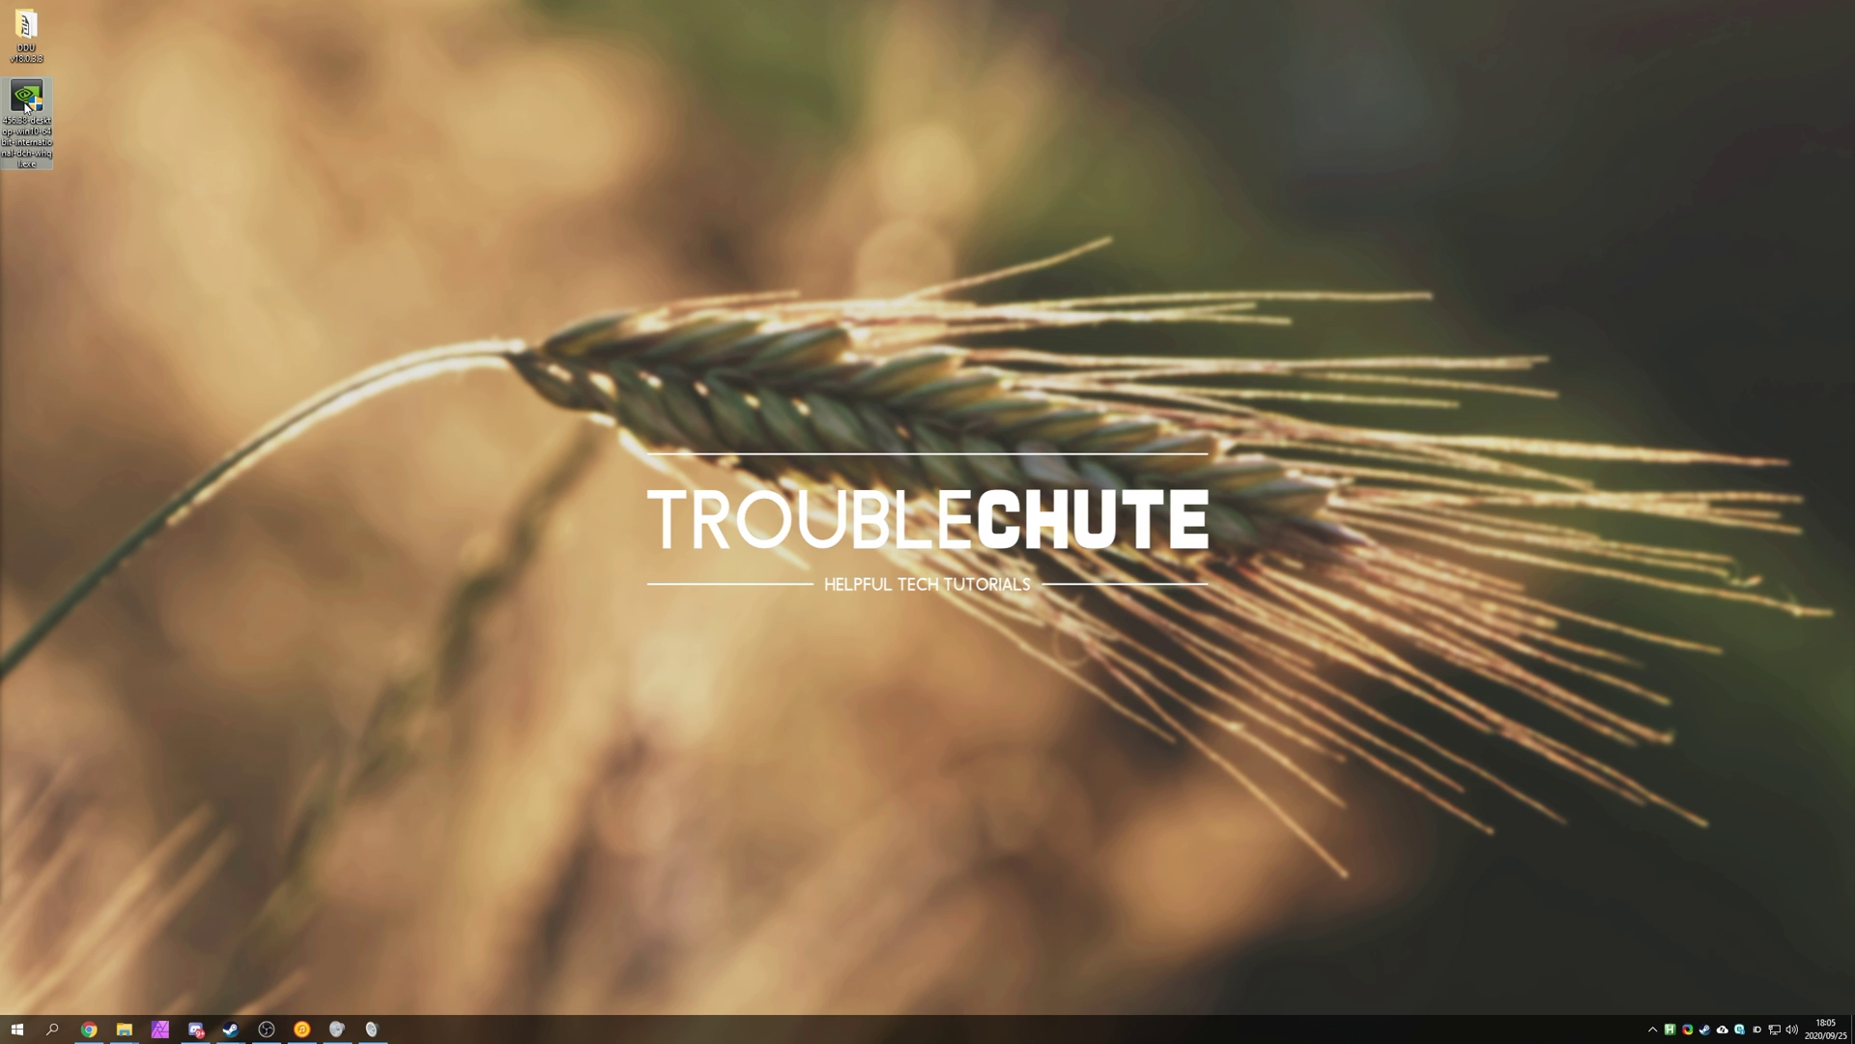
double_click(26, 107)
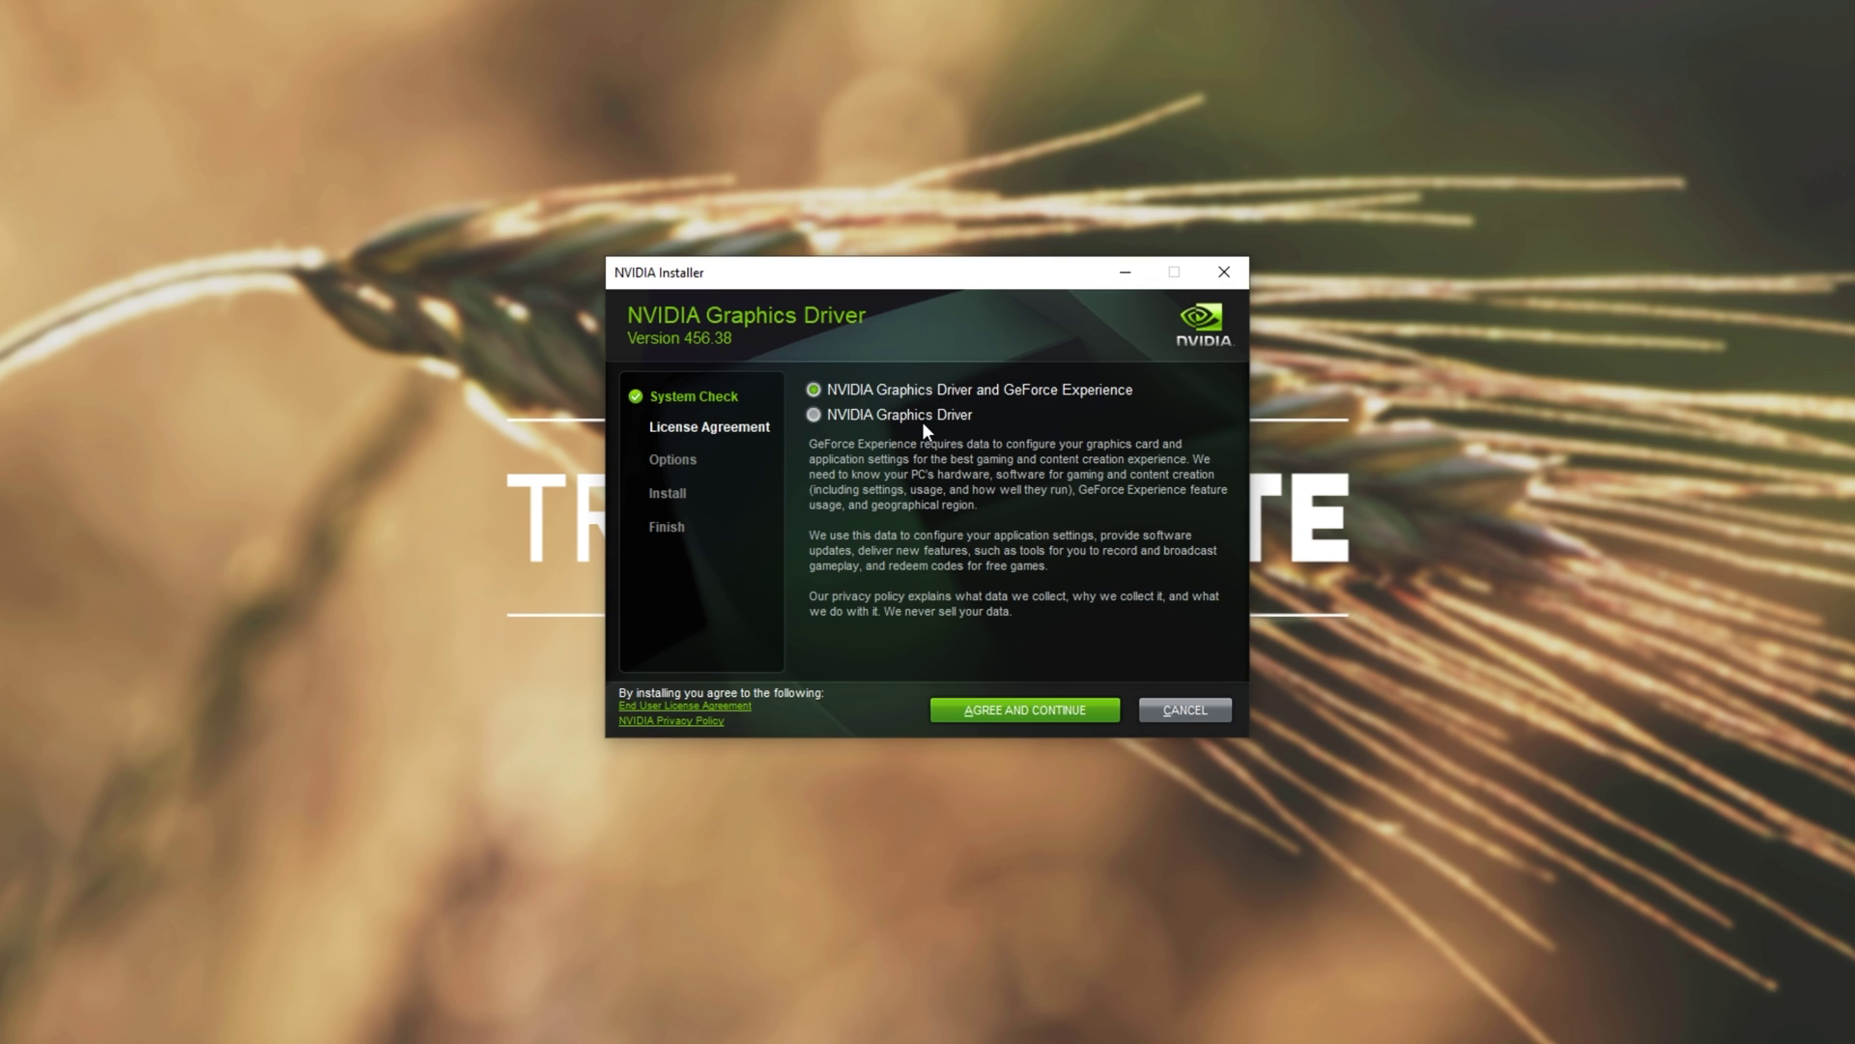
left_click(913, 419)
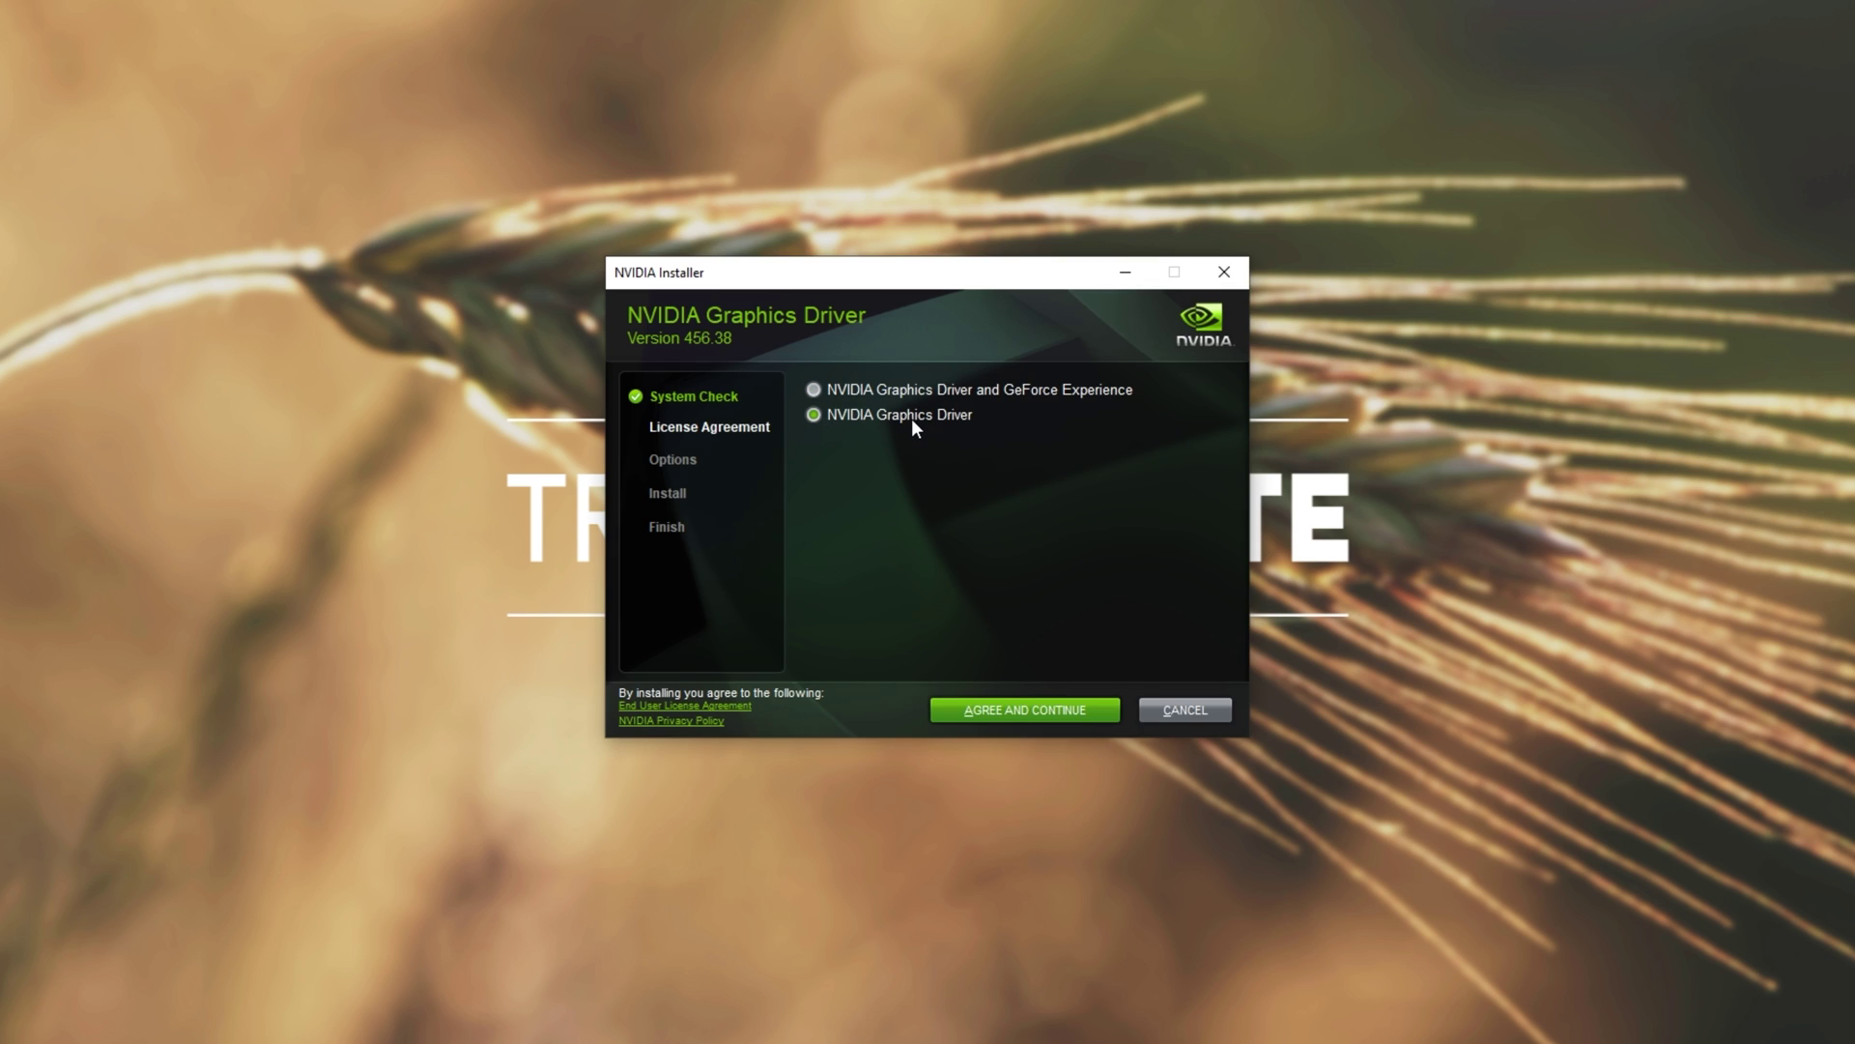
left_click(1065, 715)
left_click(901, 512)
left_click(1045, 709)
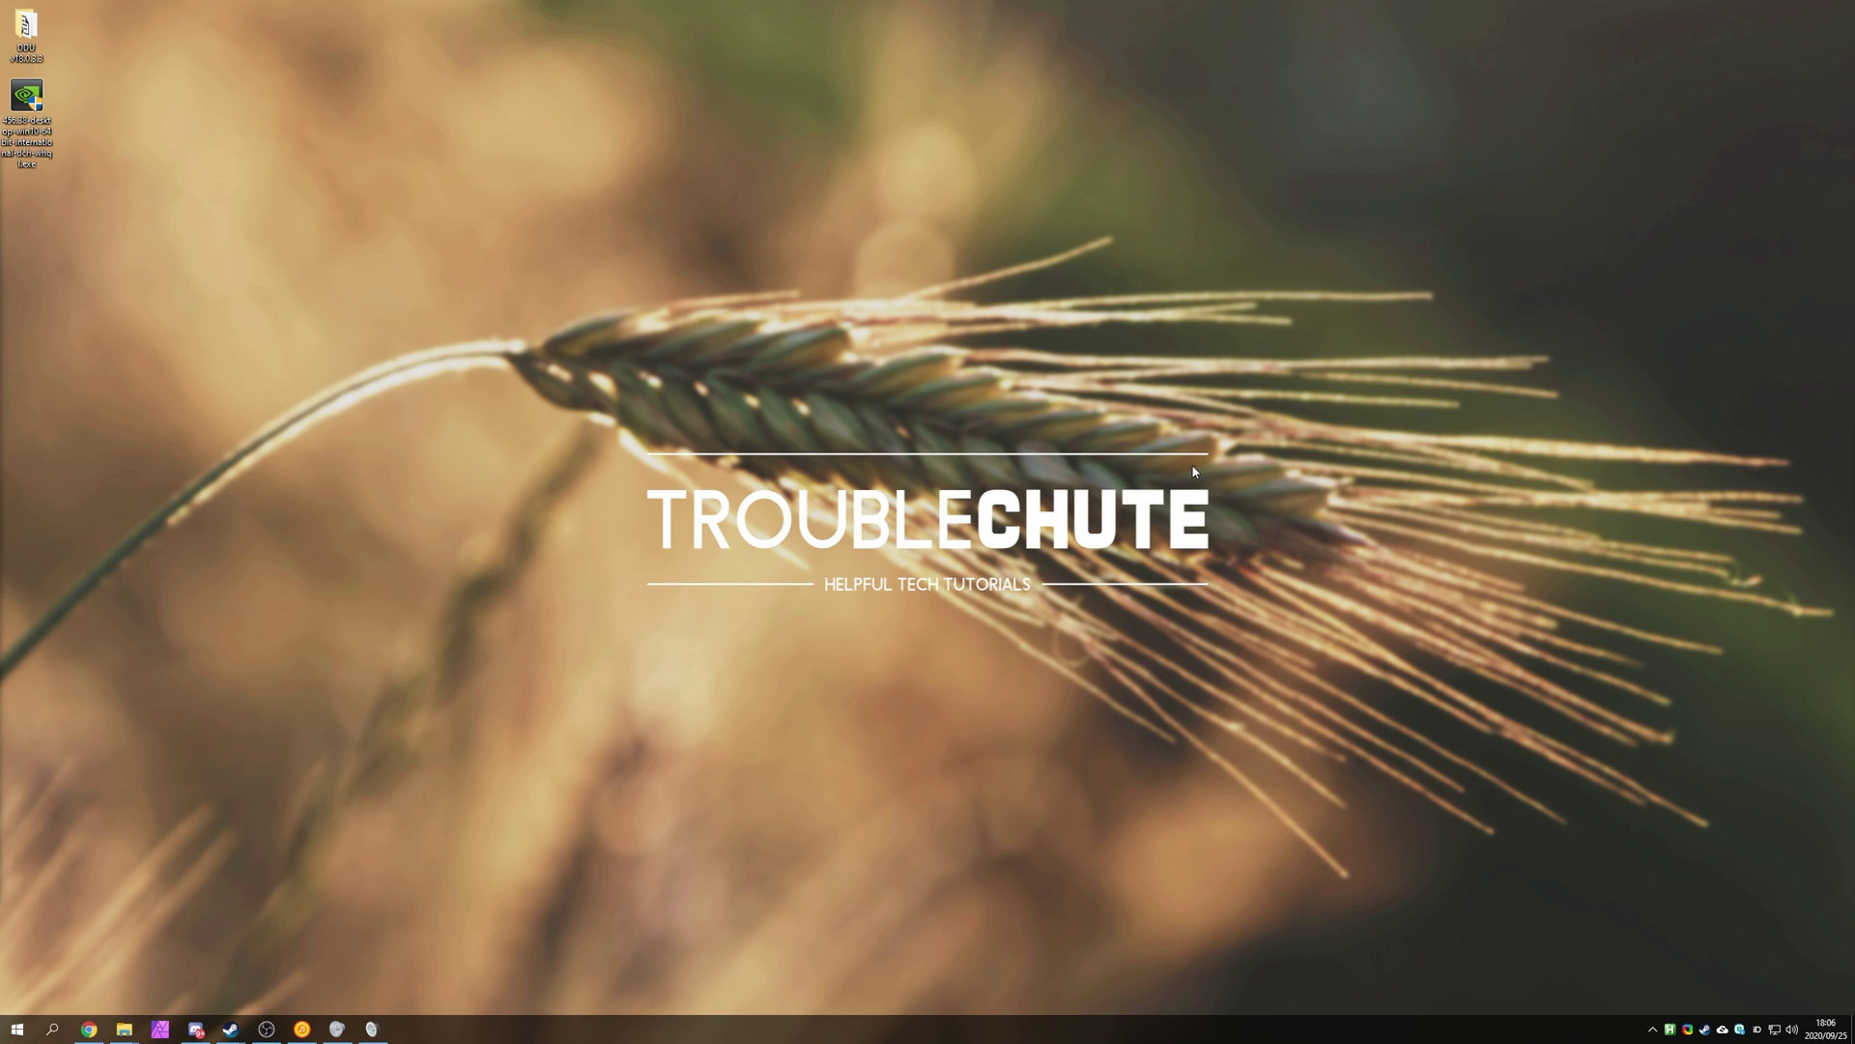
right_click(843, 419)
left_click(1019, 639)
right_click(929, 440)
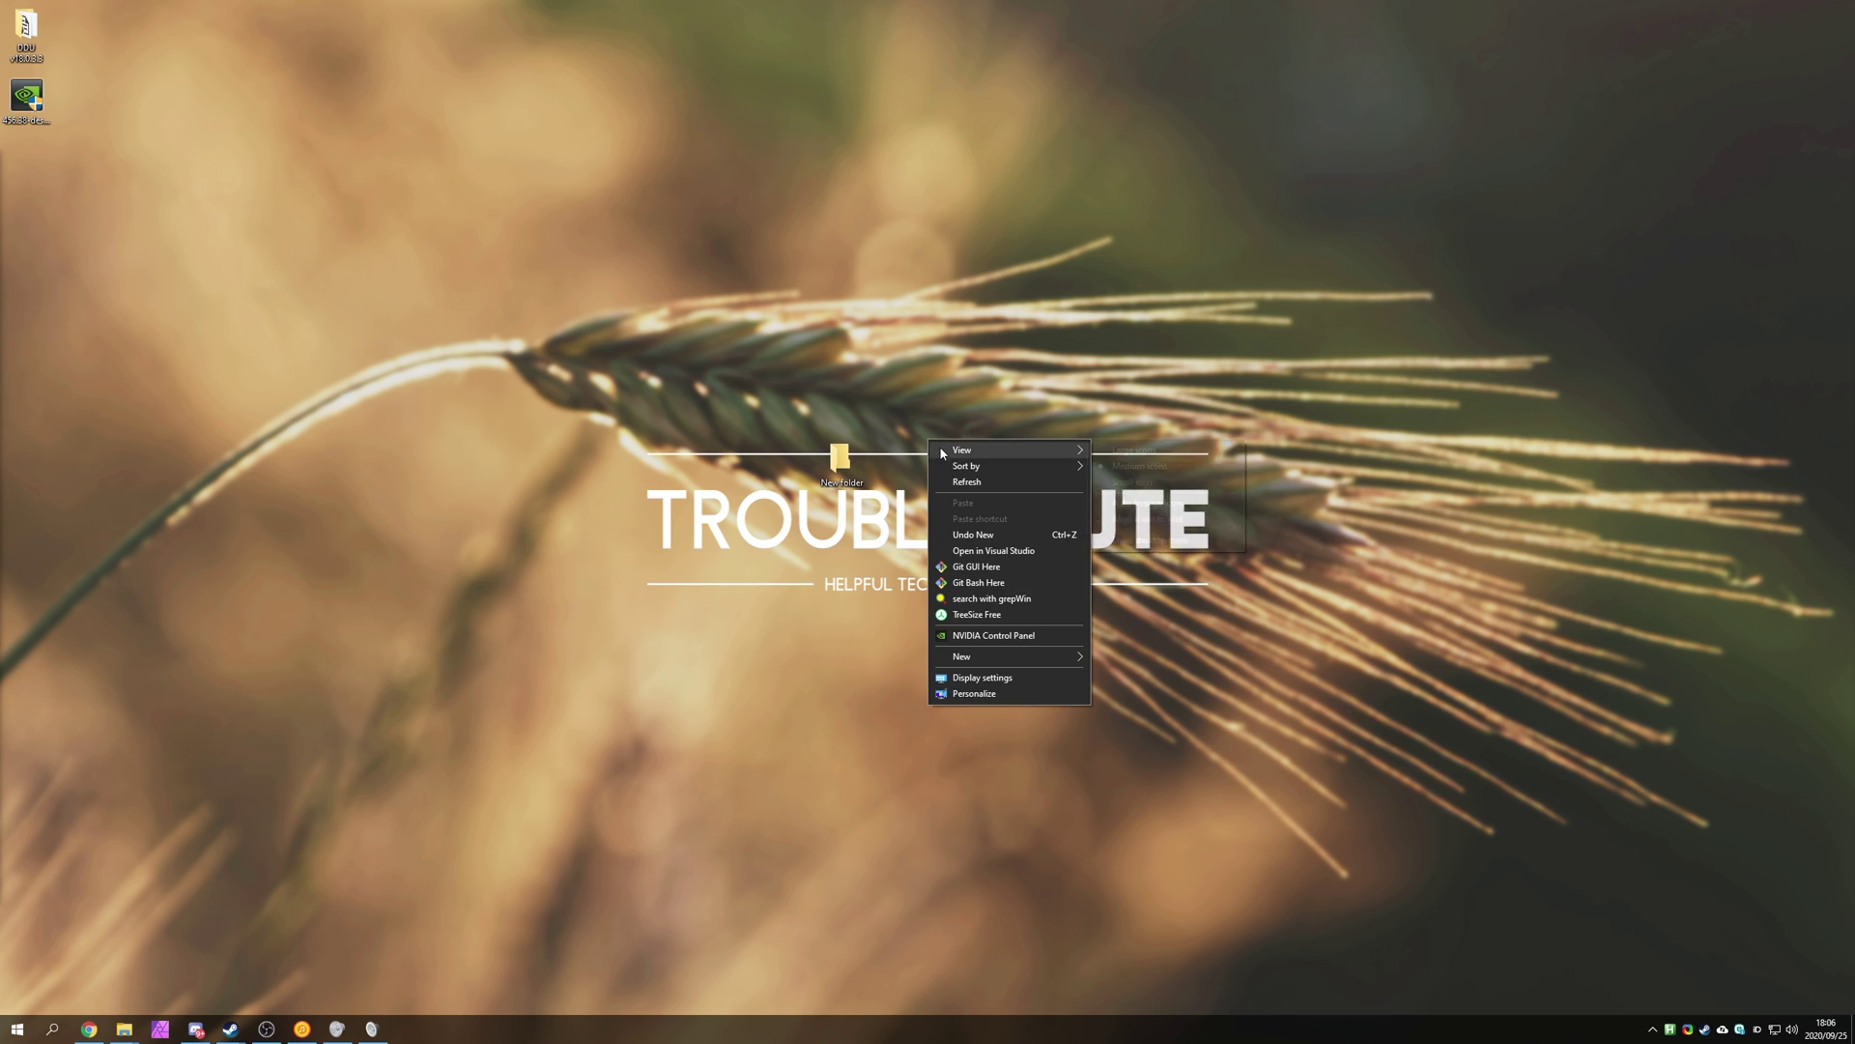
left_click(1150, 776)
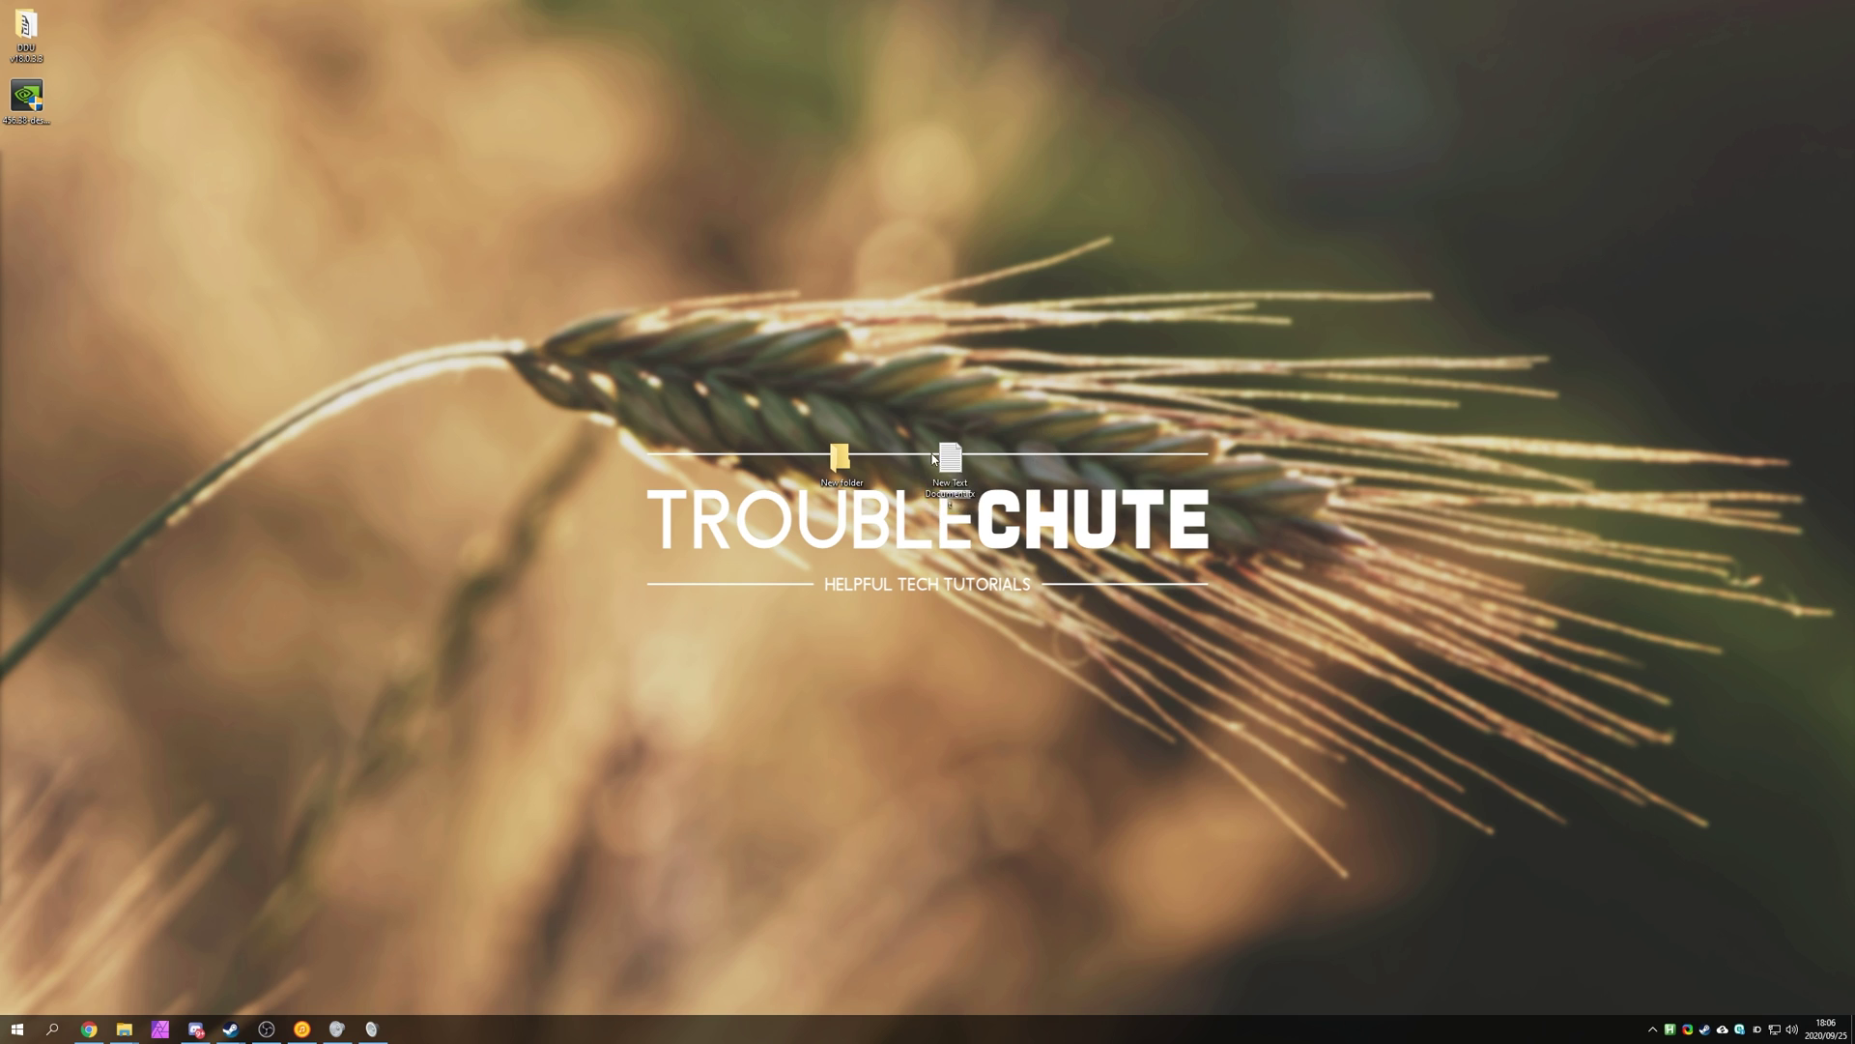
left_click_drag(803, 435, 937, 654)
key("Delete")
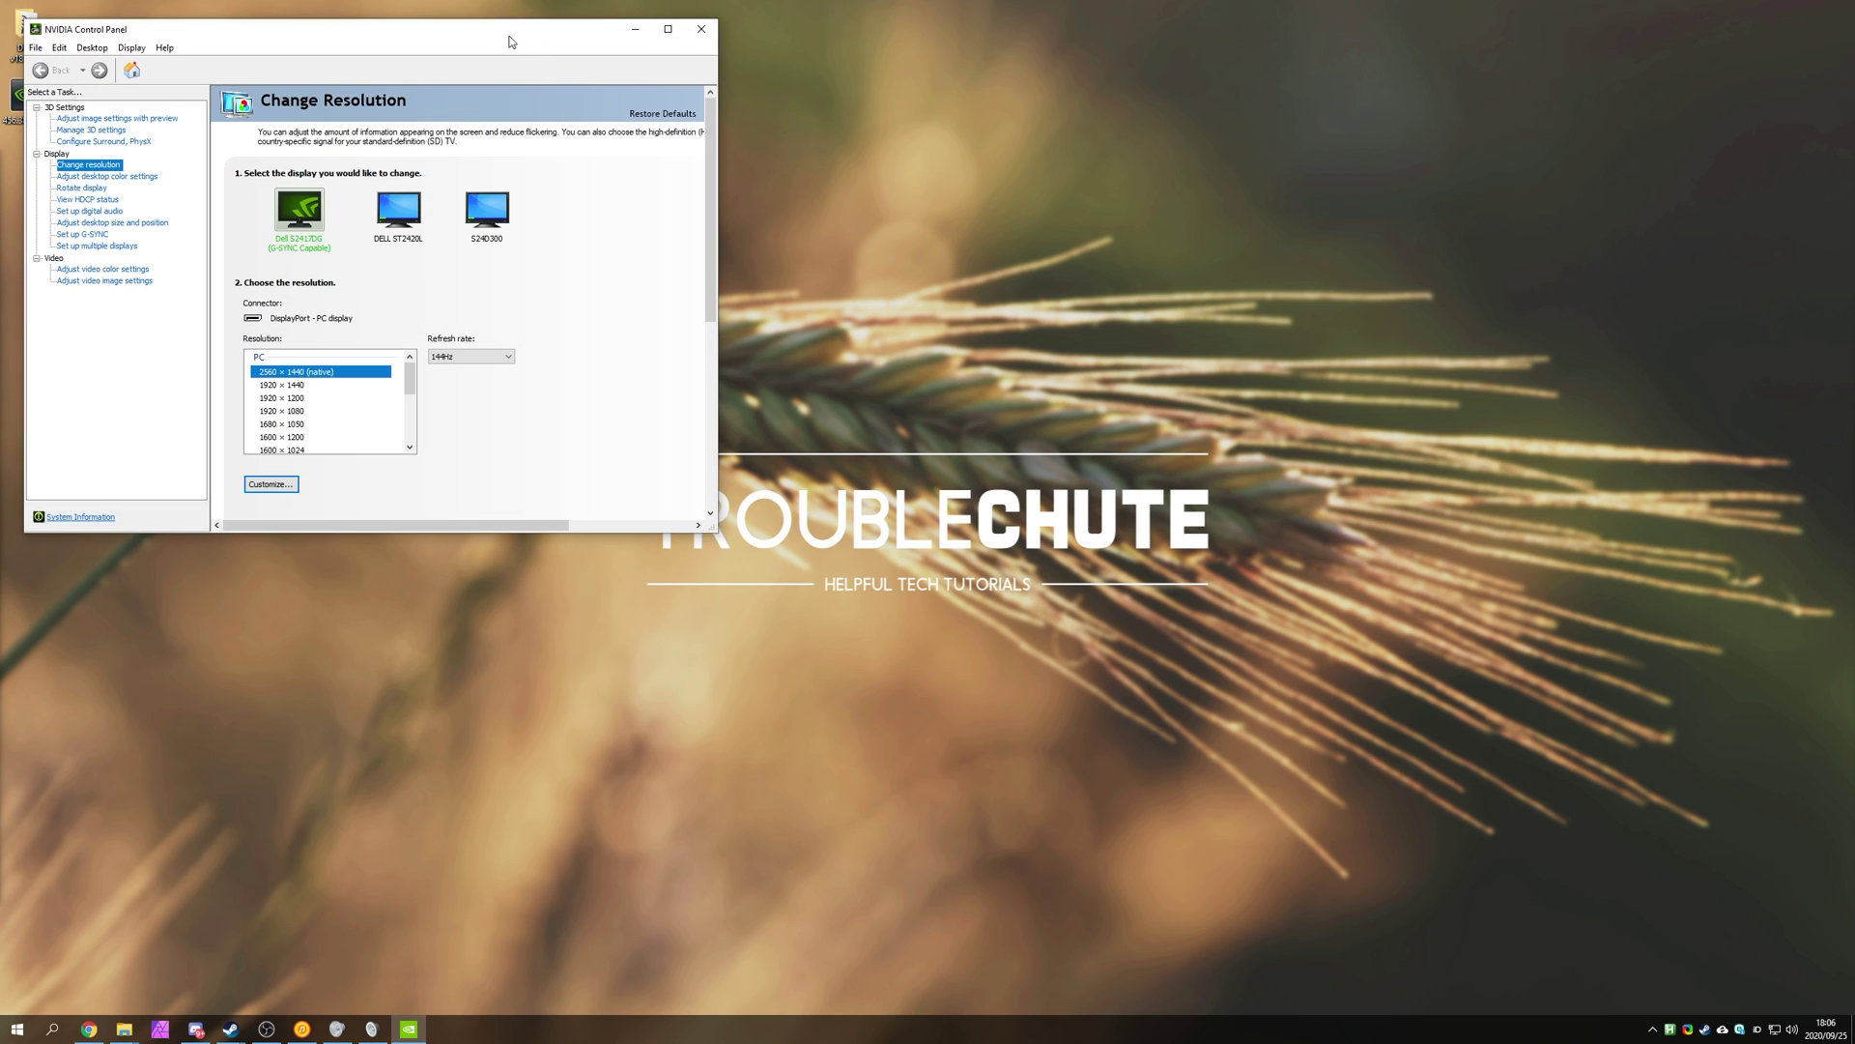
- Set the 3D image settings preview preference to emphasise Performance
left_click(673, 339)
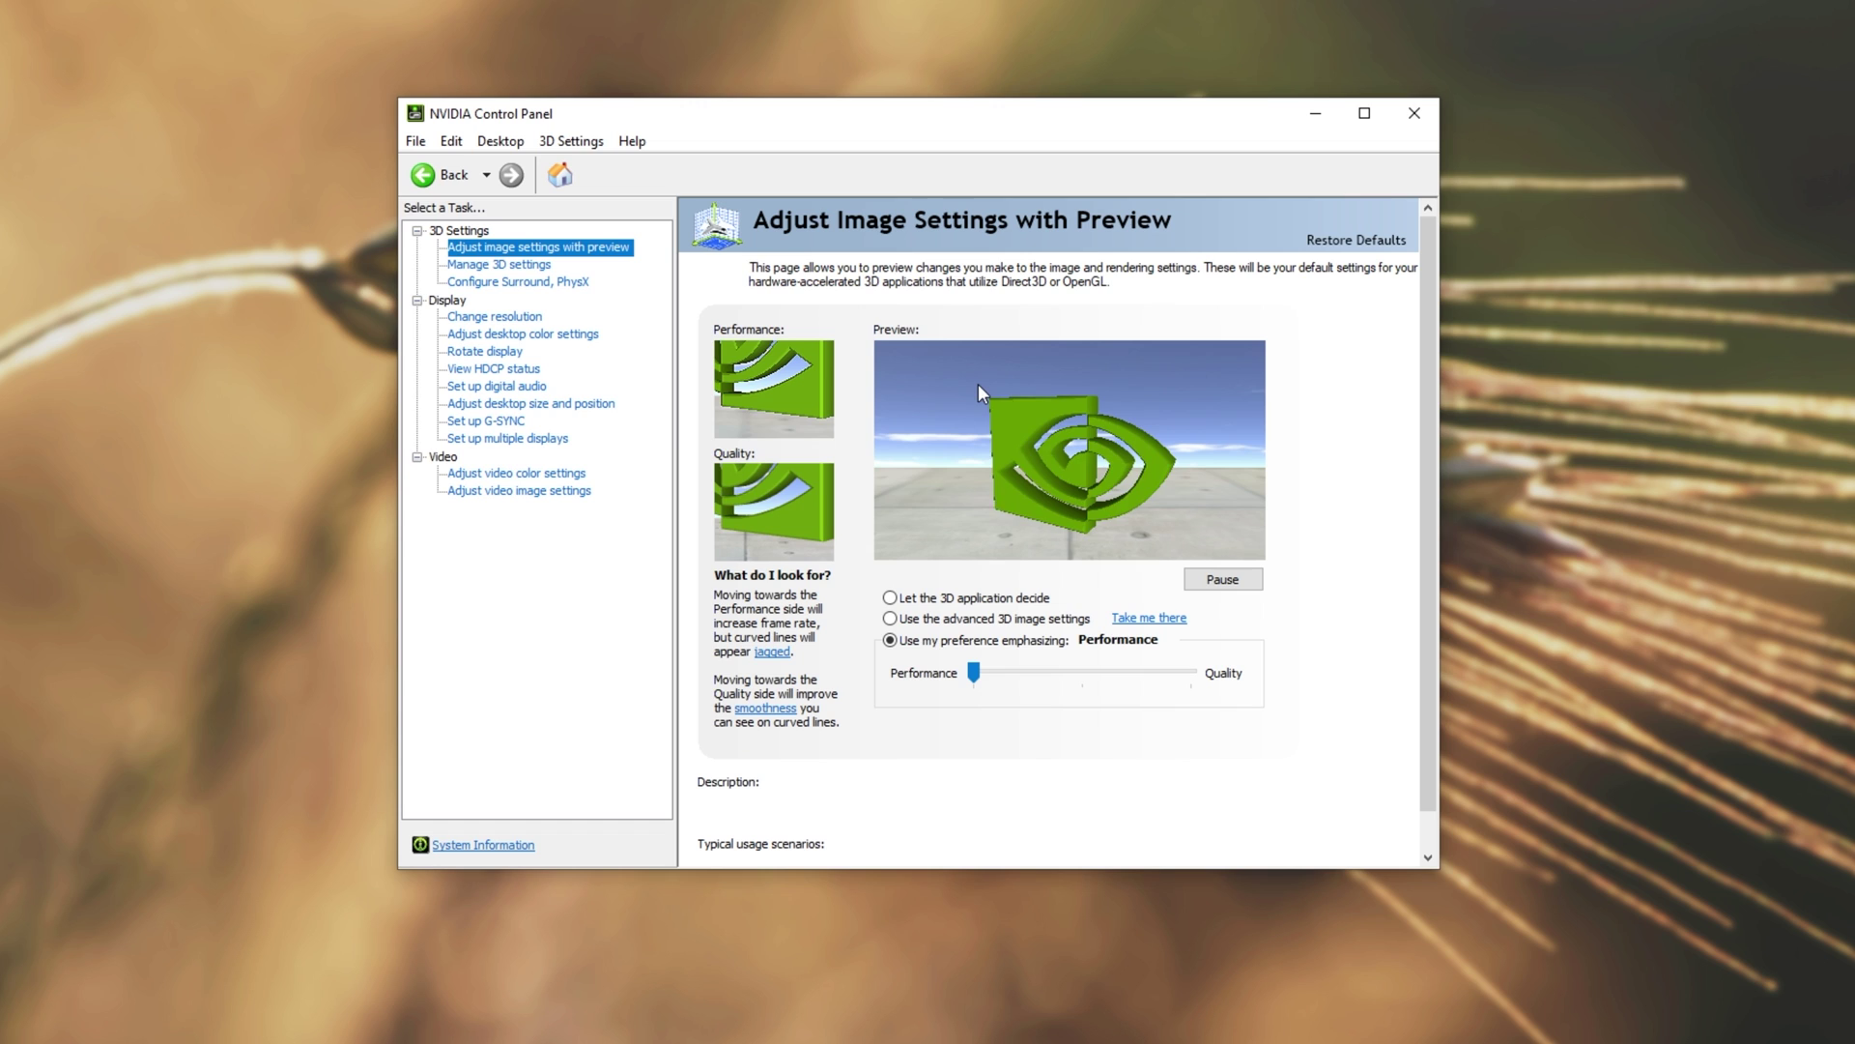
left_click(929, 643)
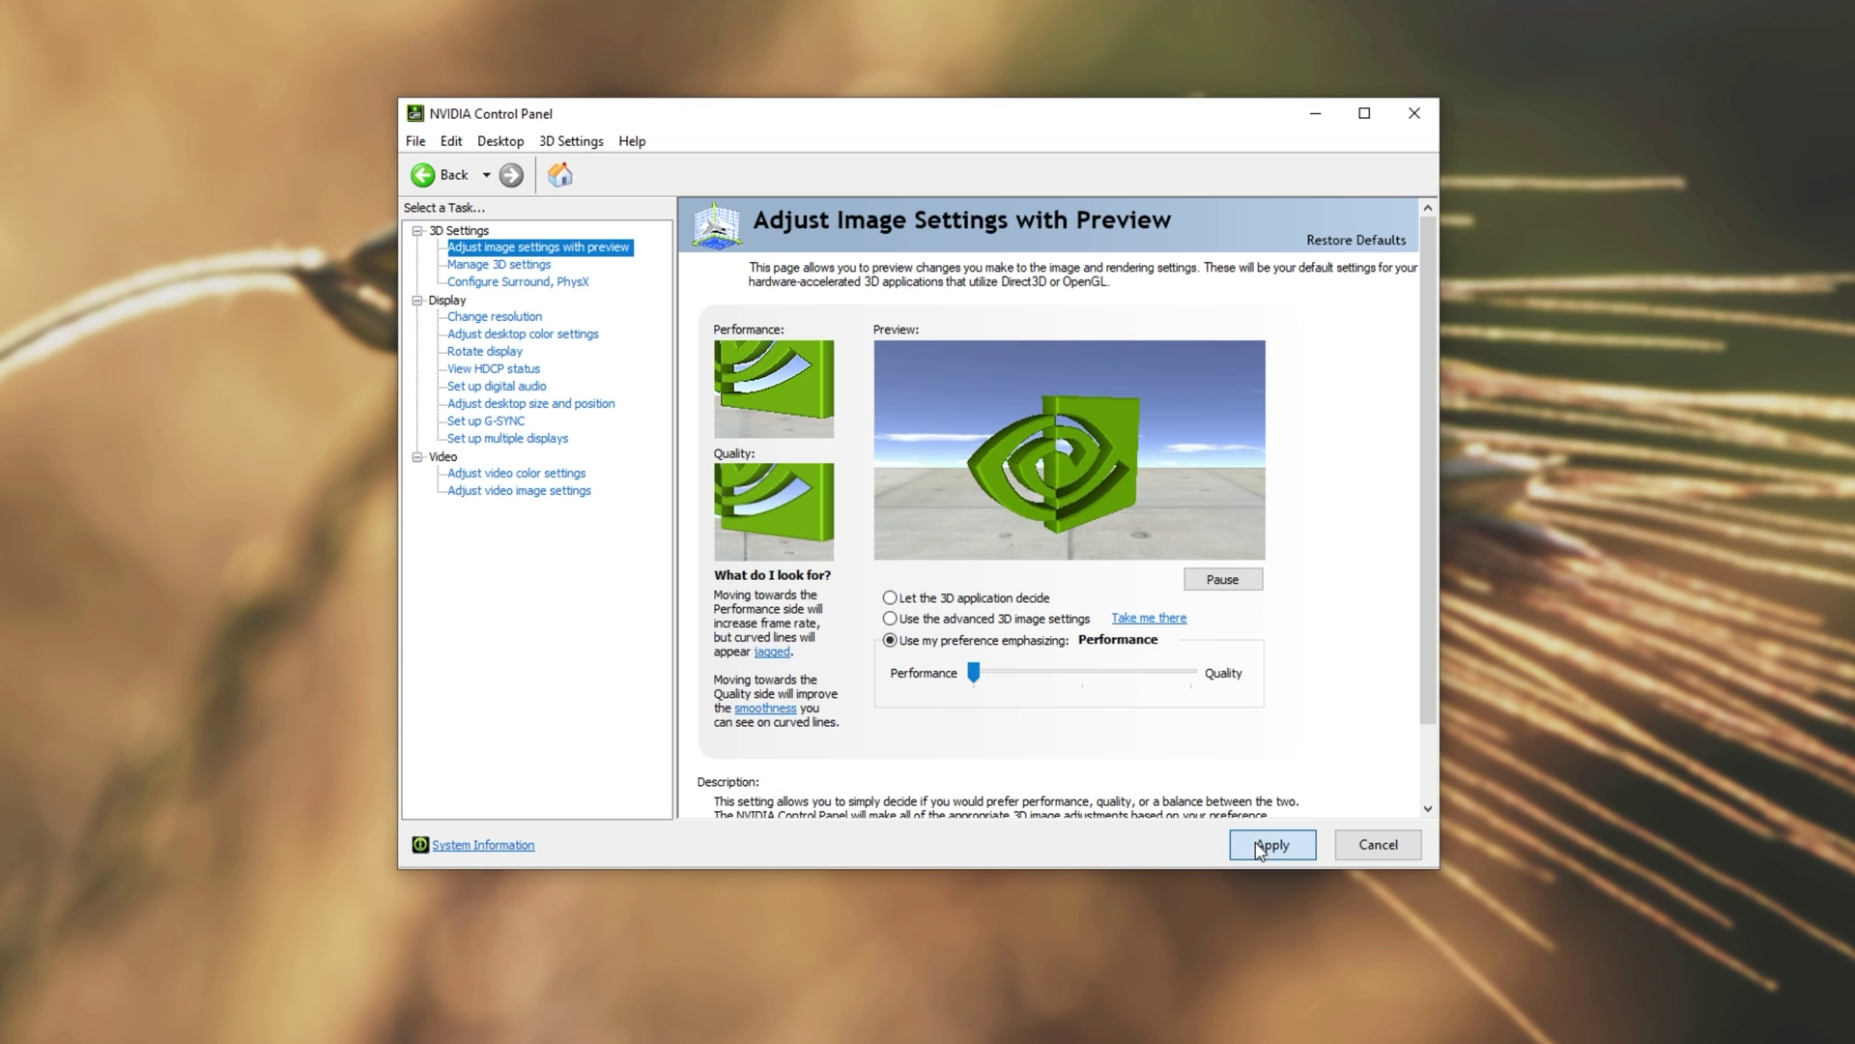
left_click(510, 424)
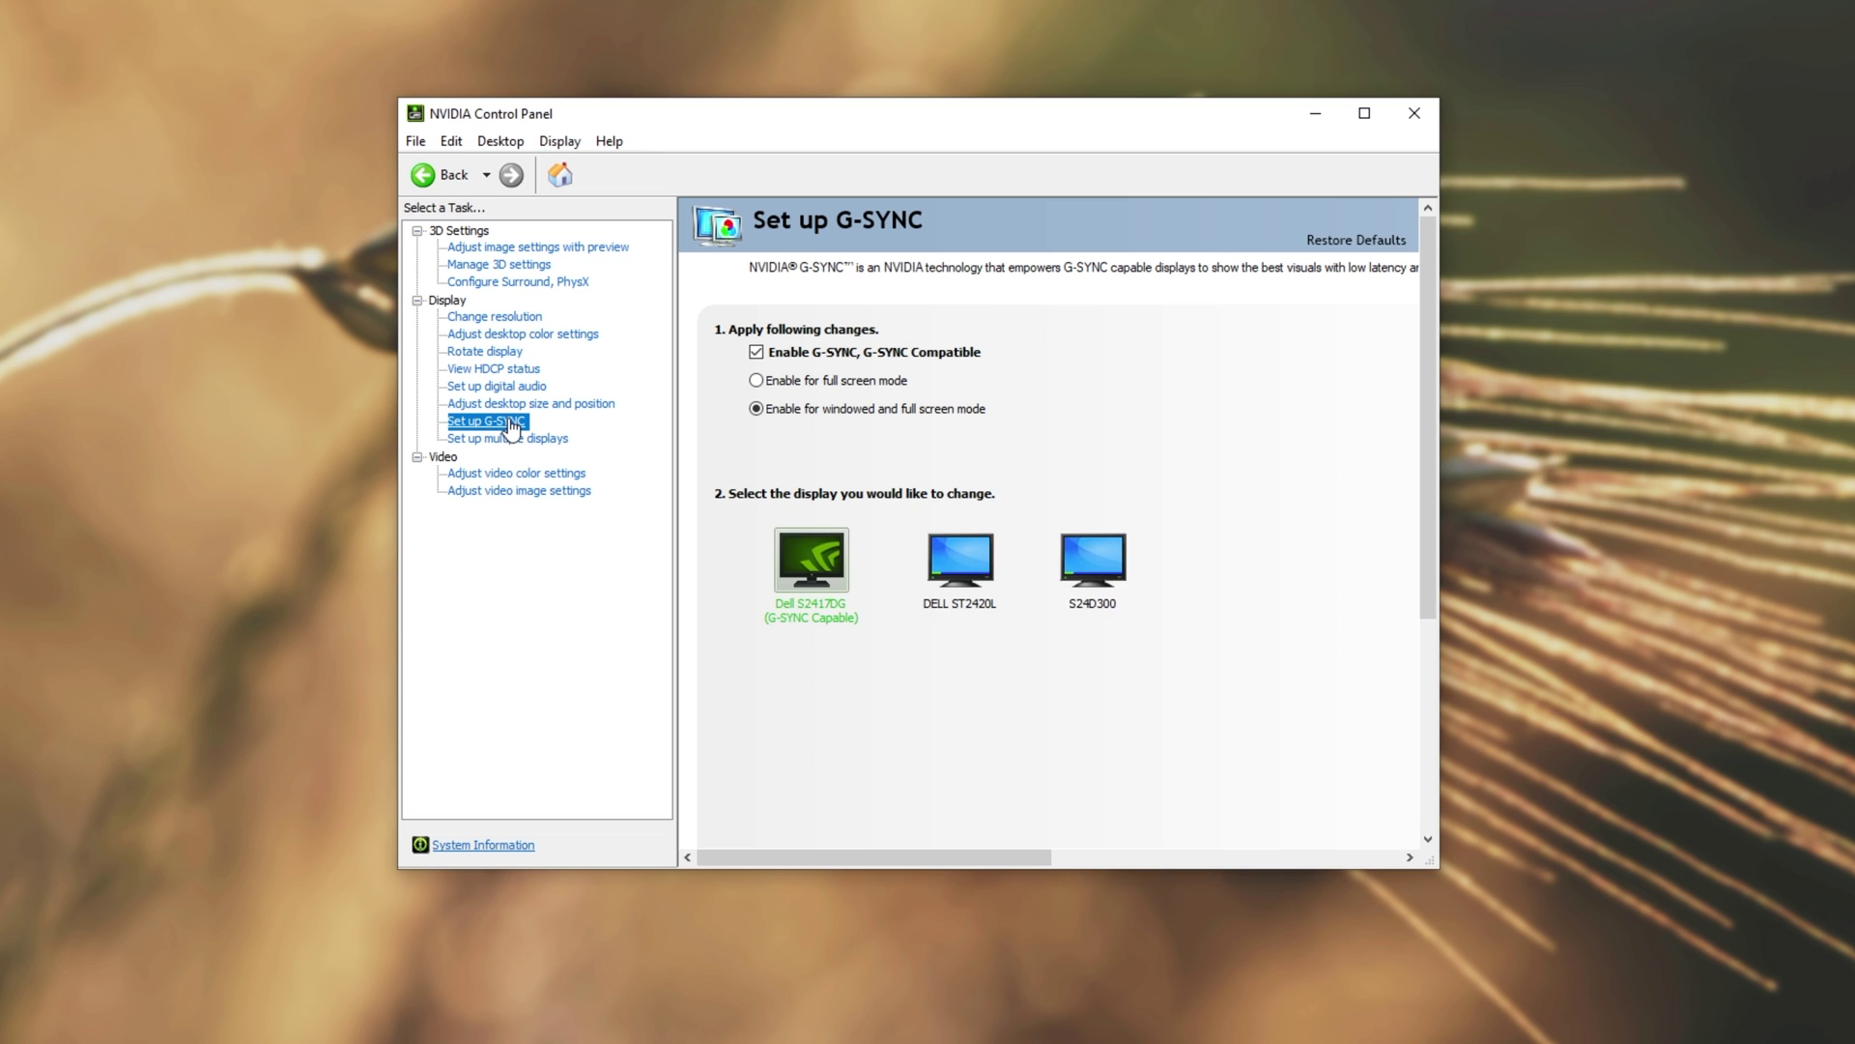
left_click(485, 351)
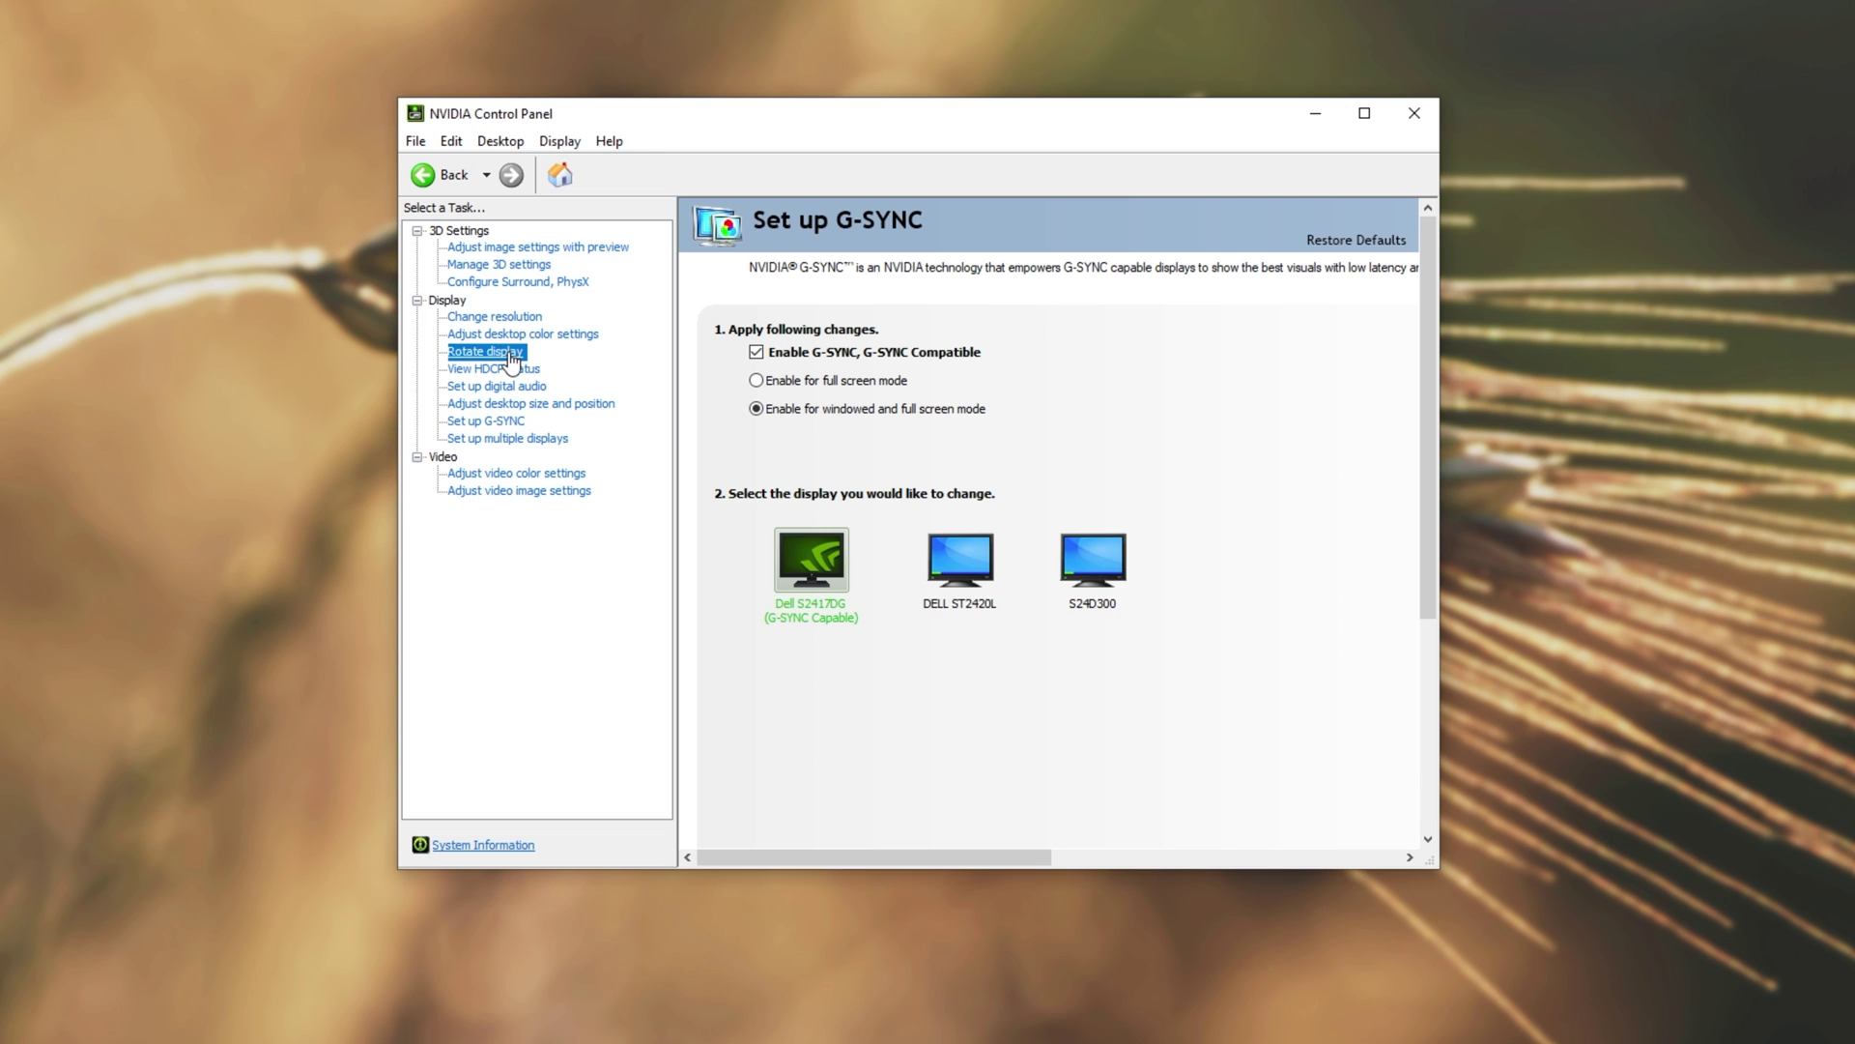
left_click(544, 440)
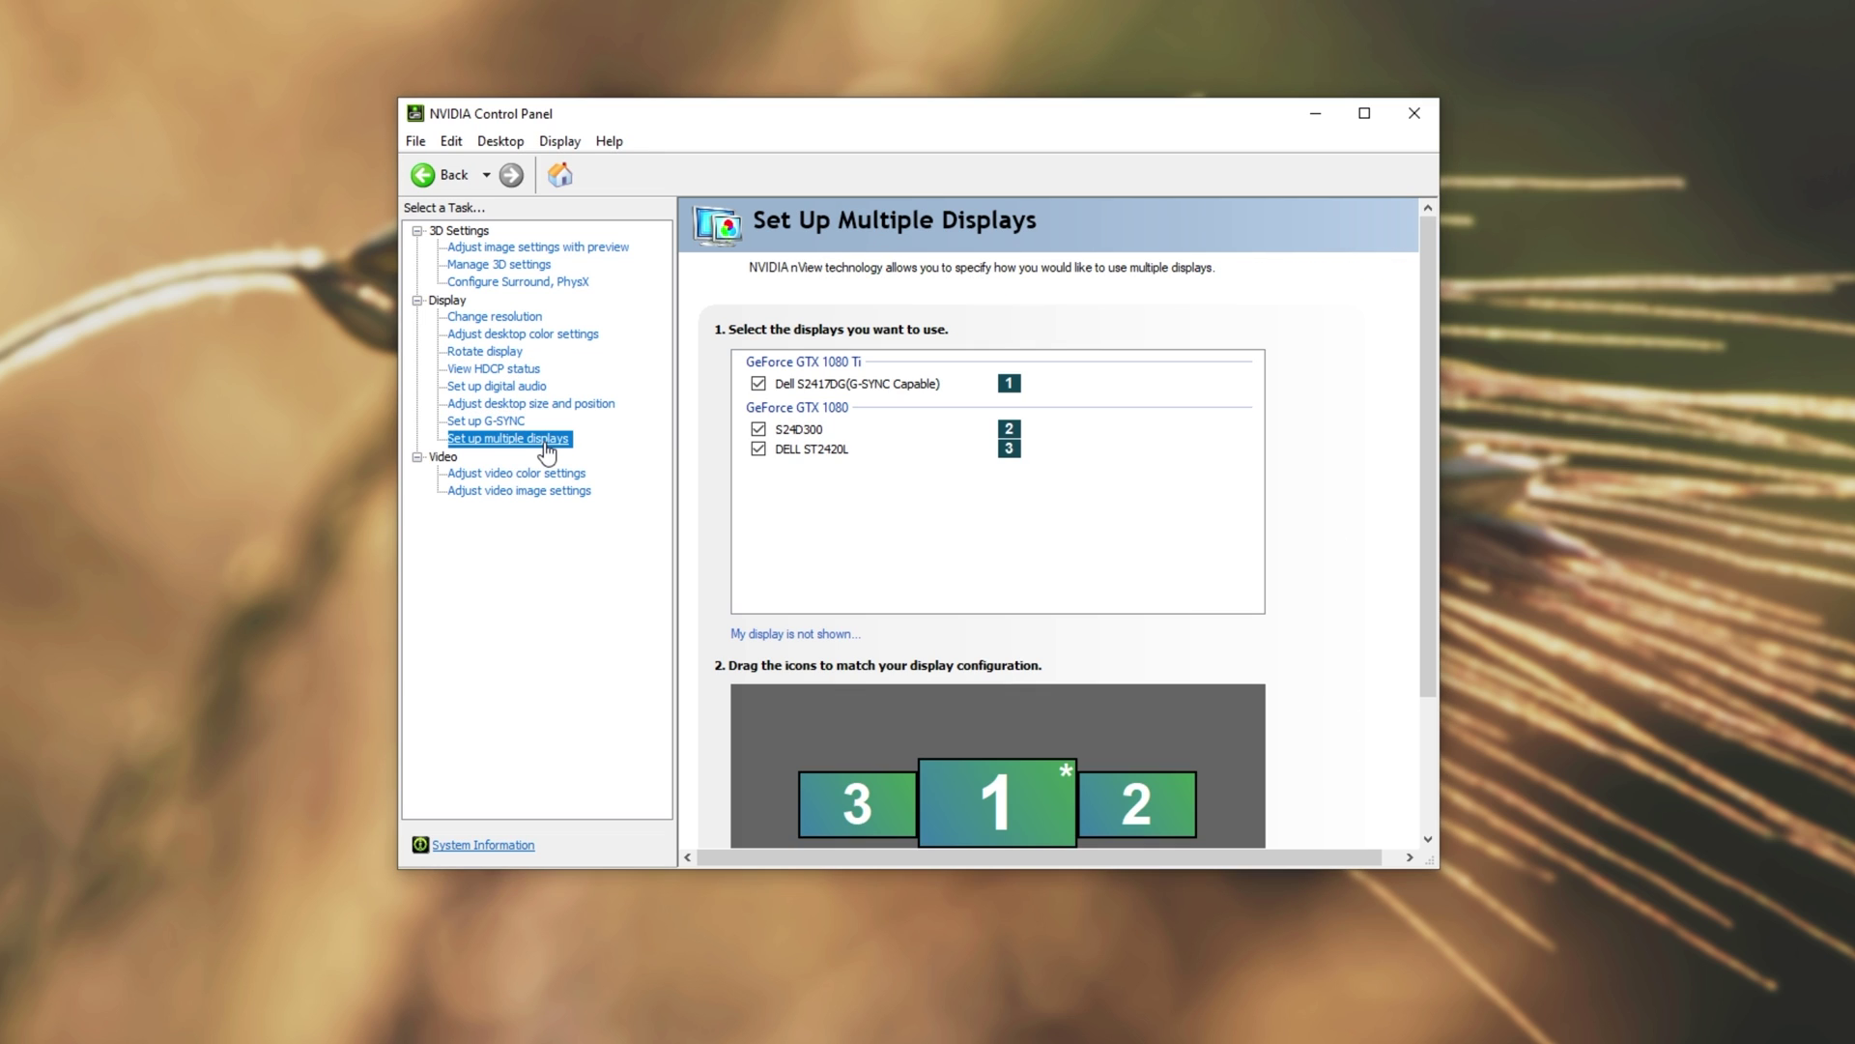
- Review resolution settings for the DELL ST2420L, S24D300 and Dell S2417DG monitors
left_click(513, 319)
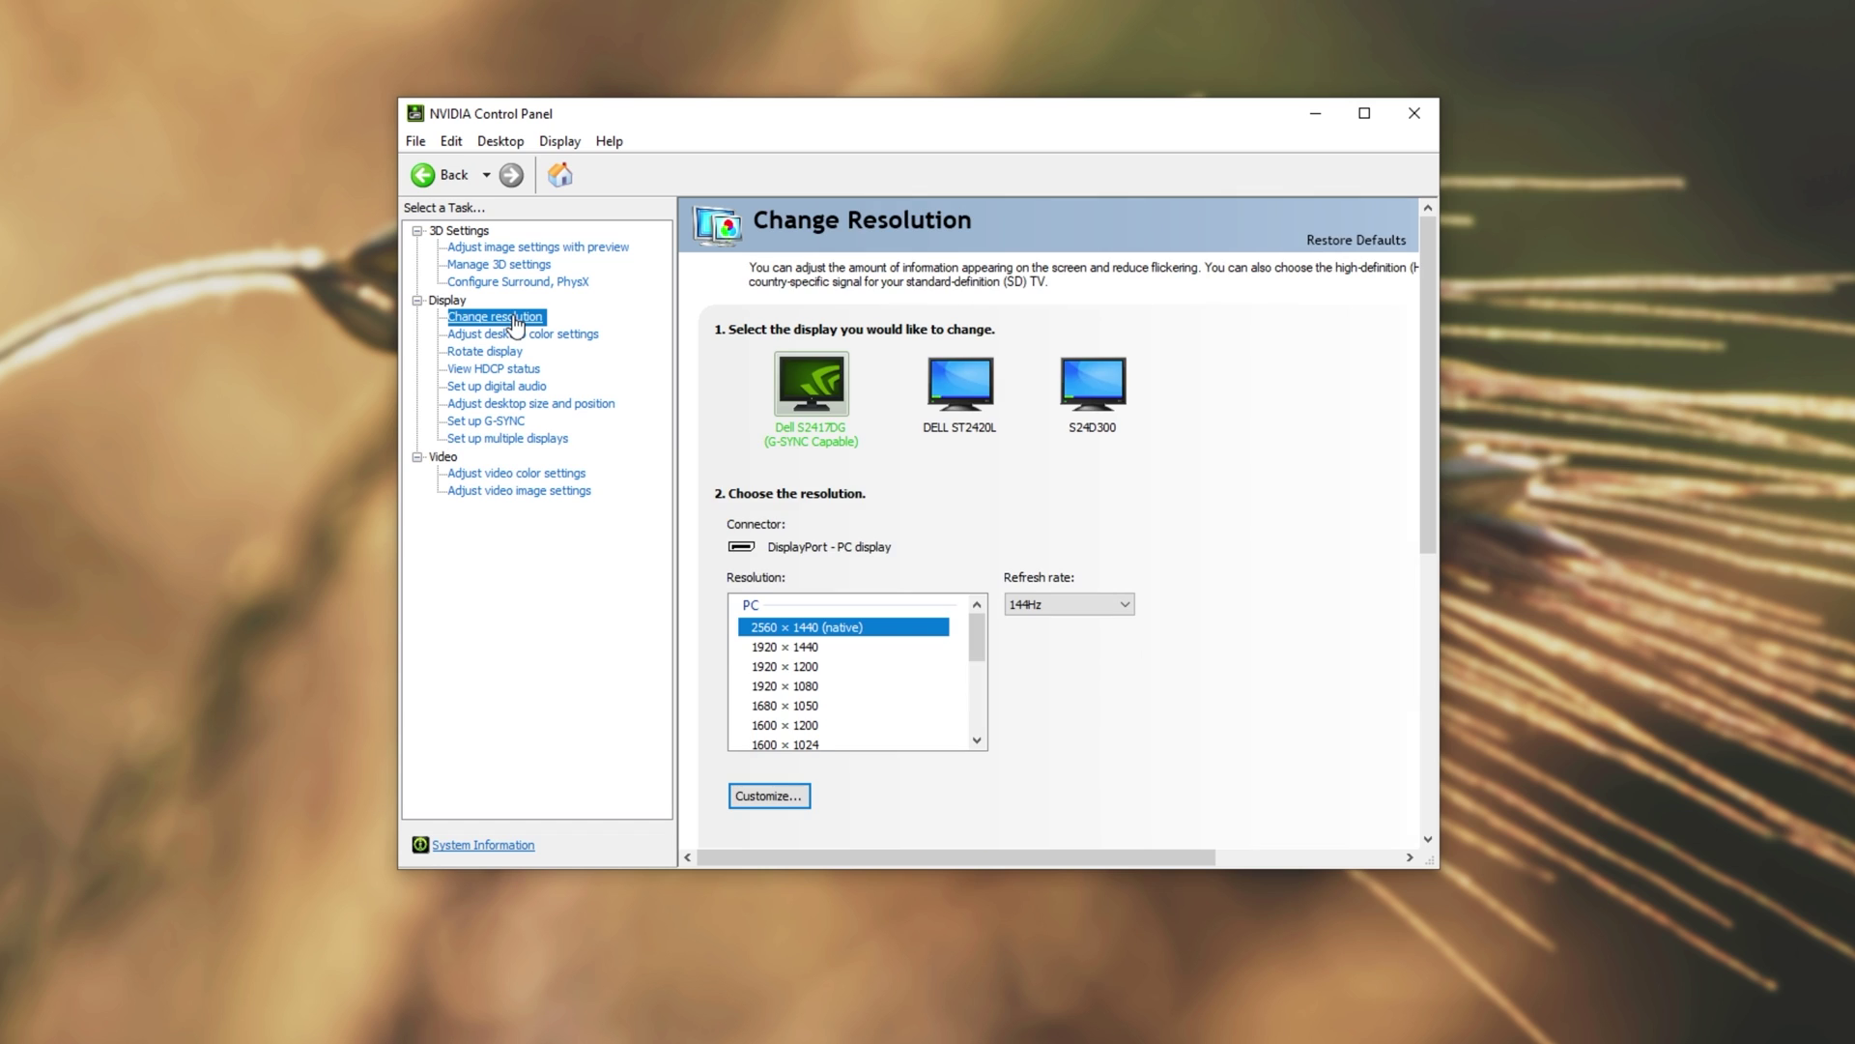
left_click(952, 401)
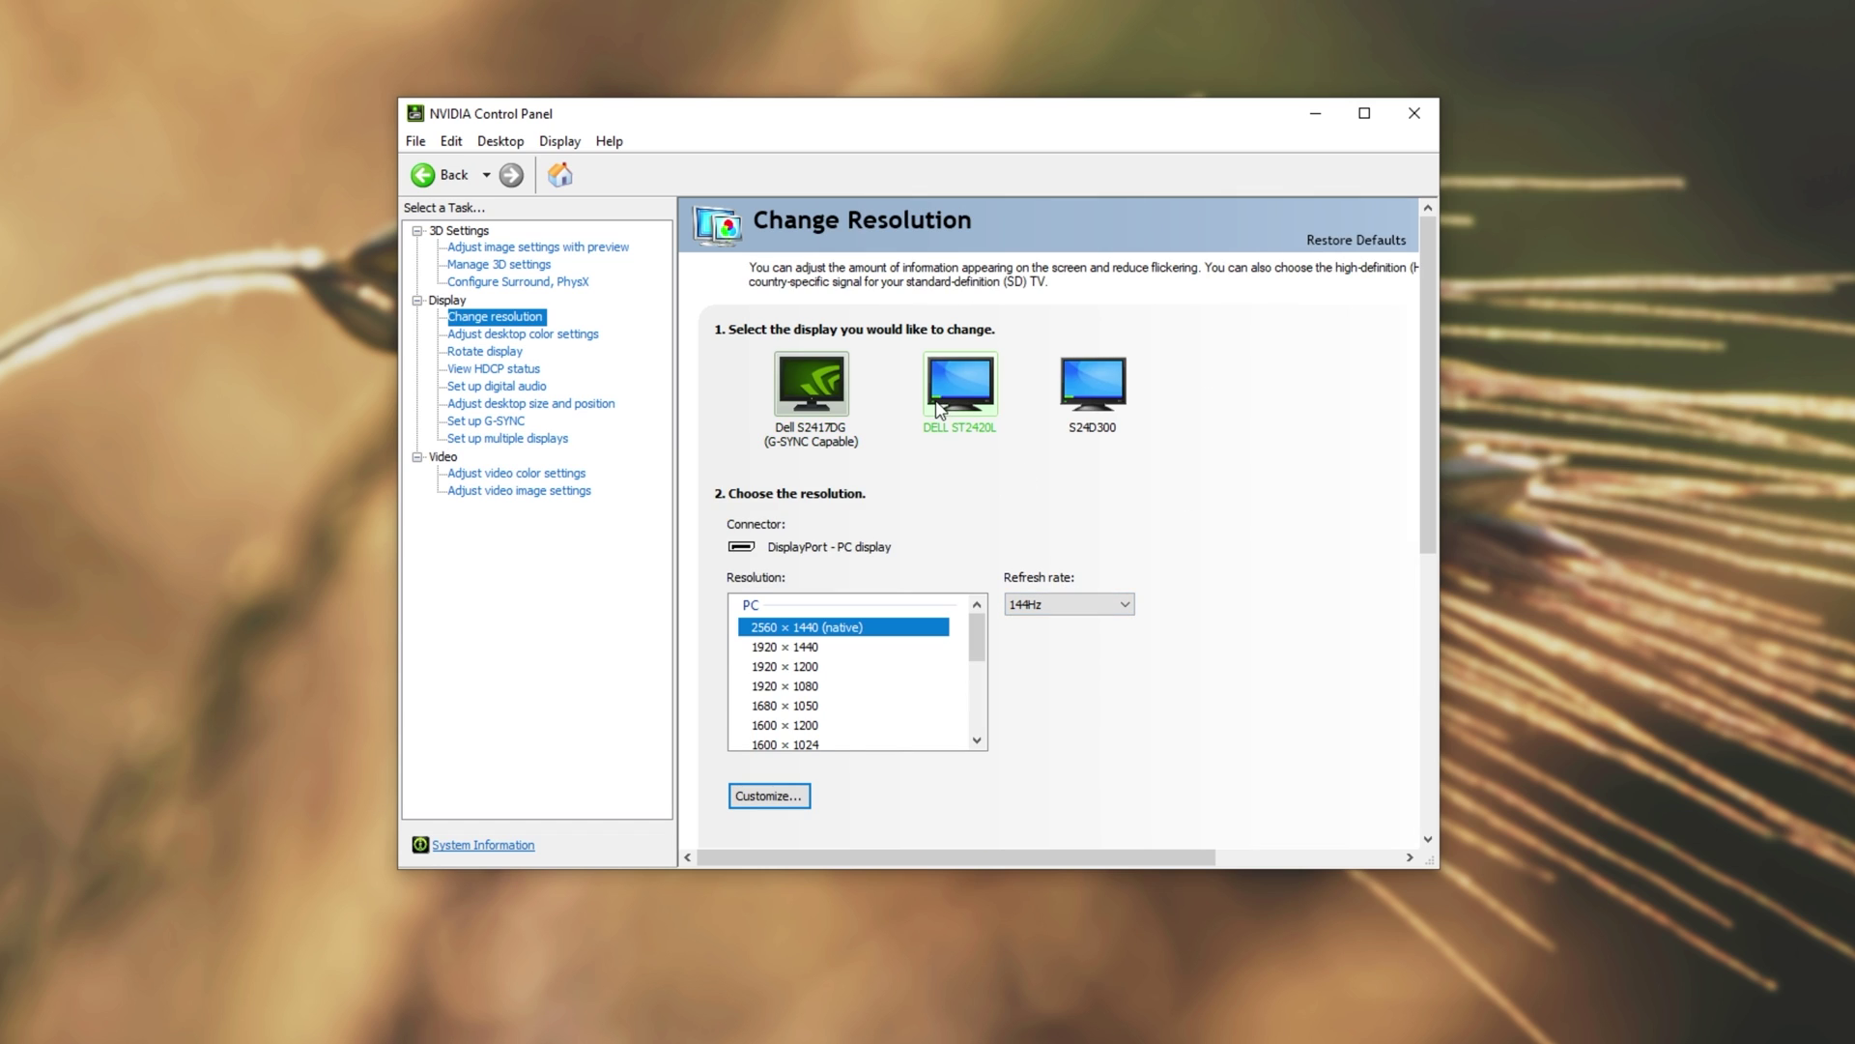
left_click(1063, 416)
left_click(808, 392)
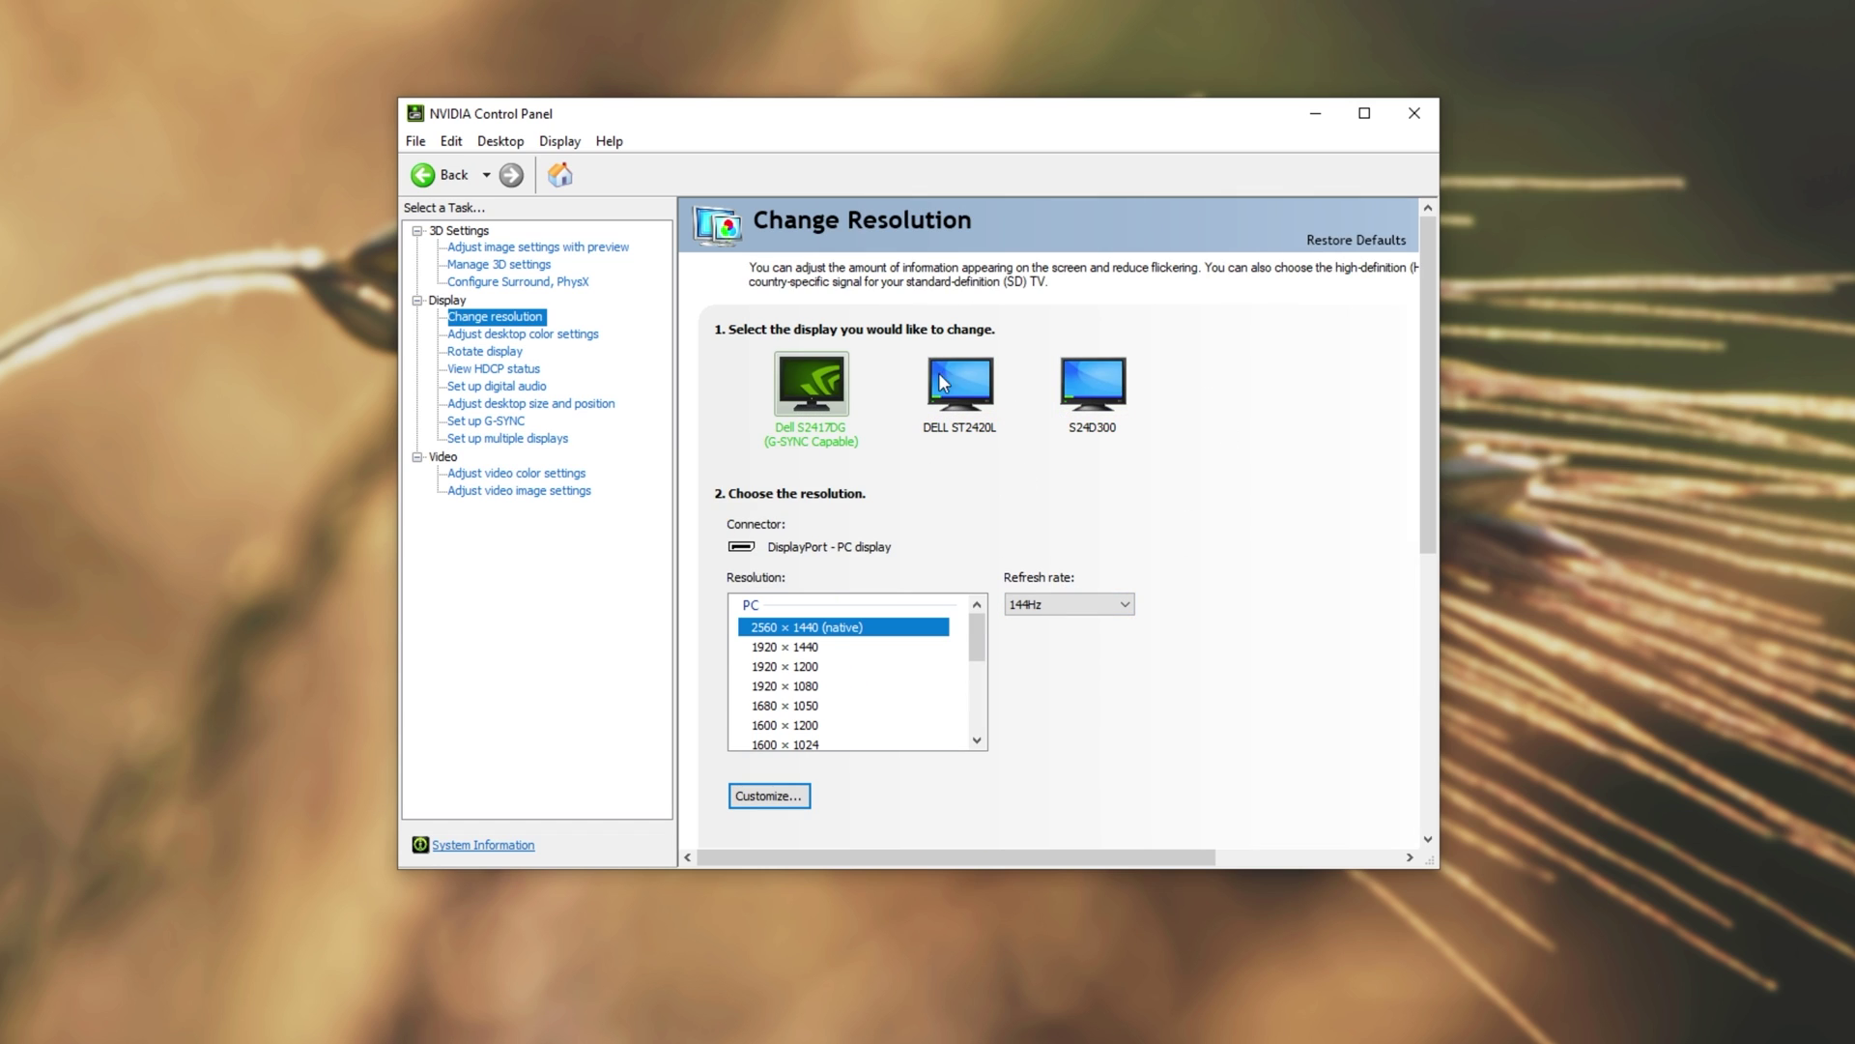
scroll(1218, 556, "down", 3)
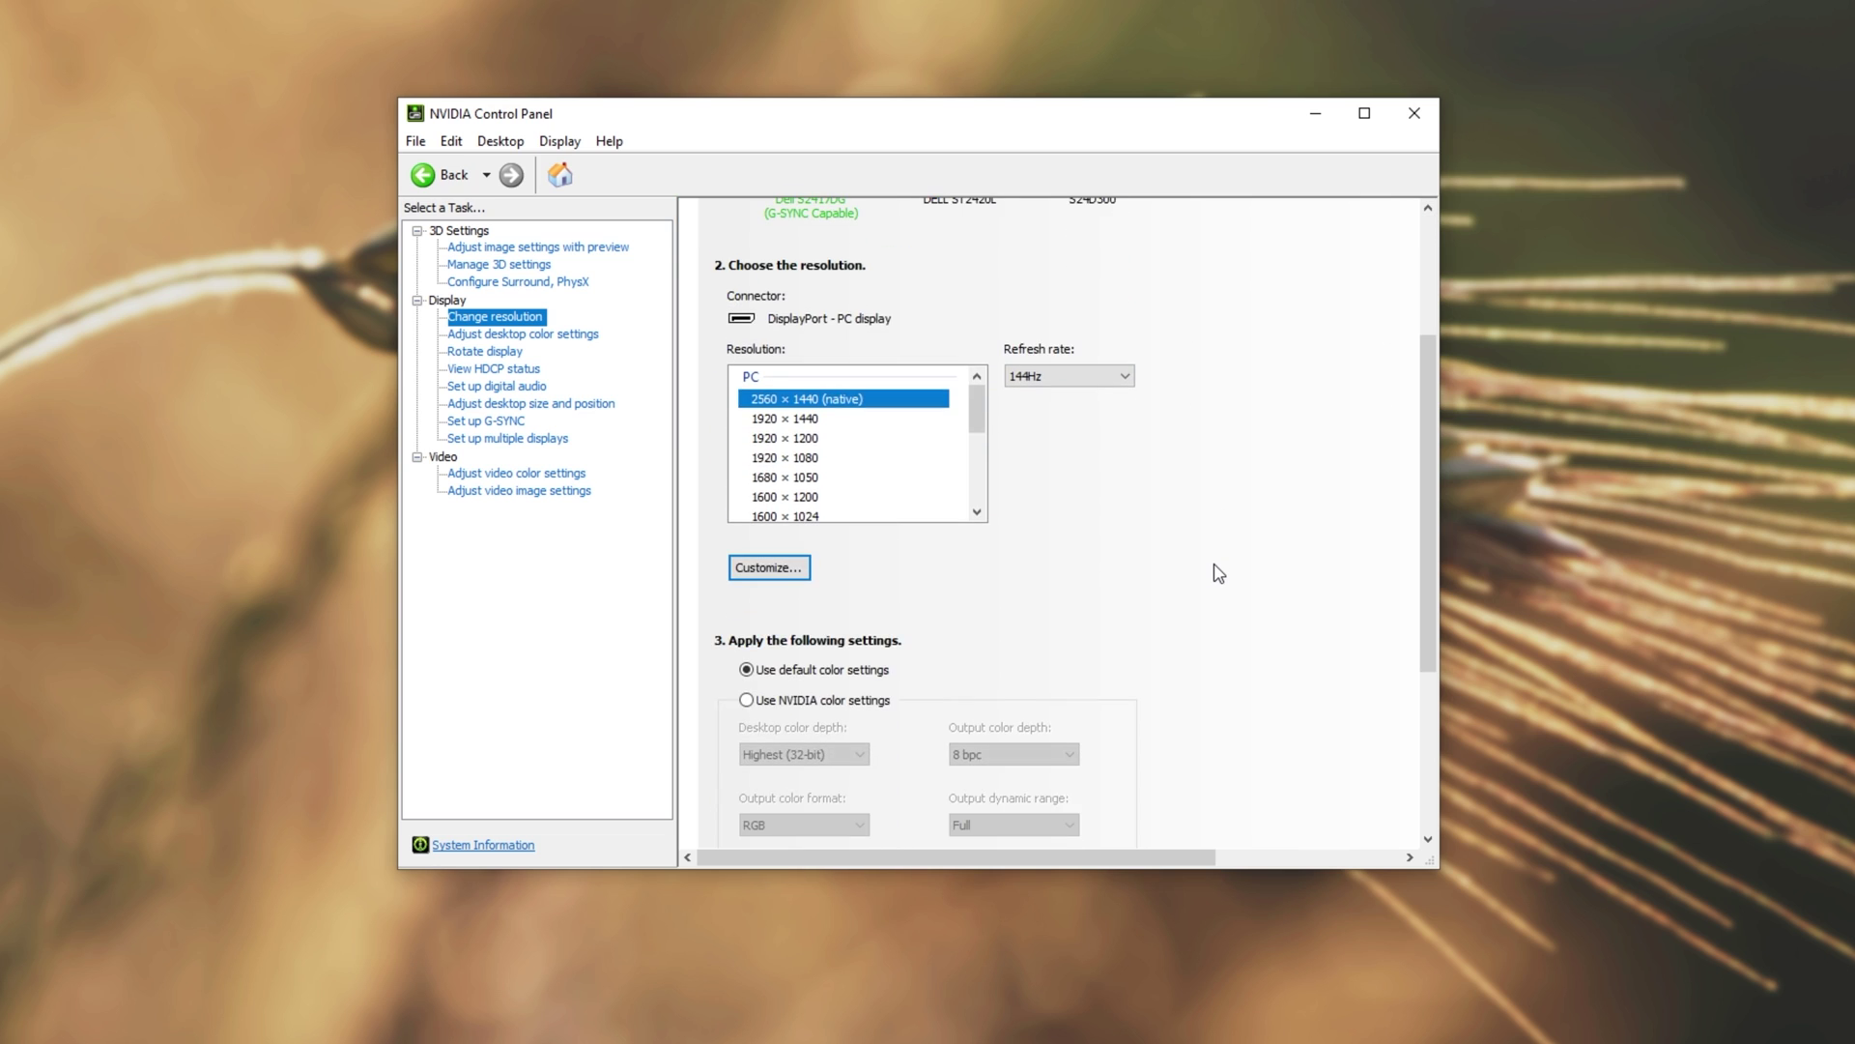
scroll(1218, 574, "down", 3)
scroll(1214, 568, "up", 5)
scroll(1129, 589, "down", 3)
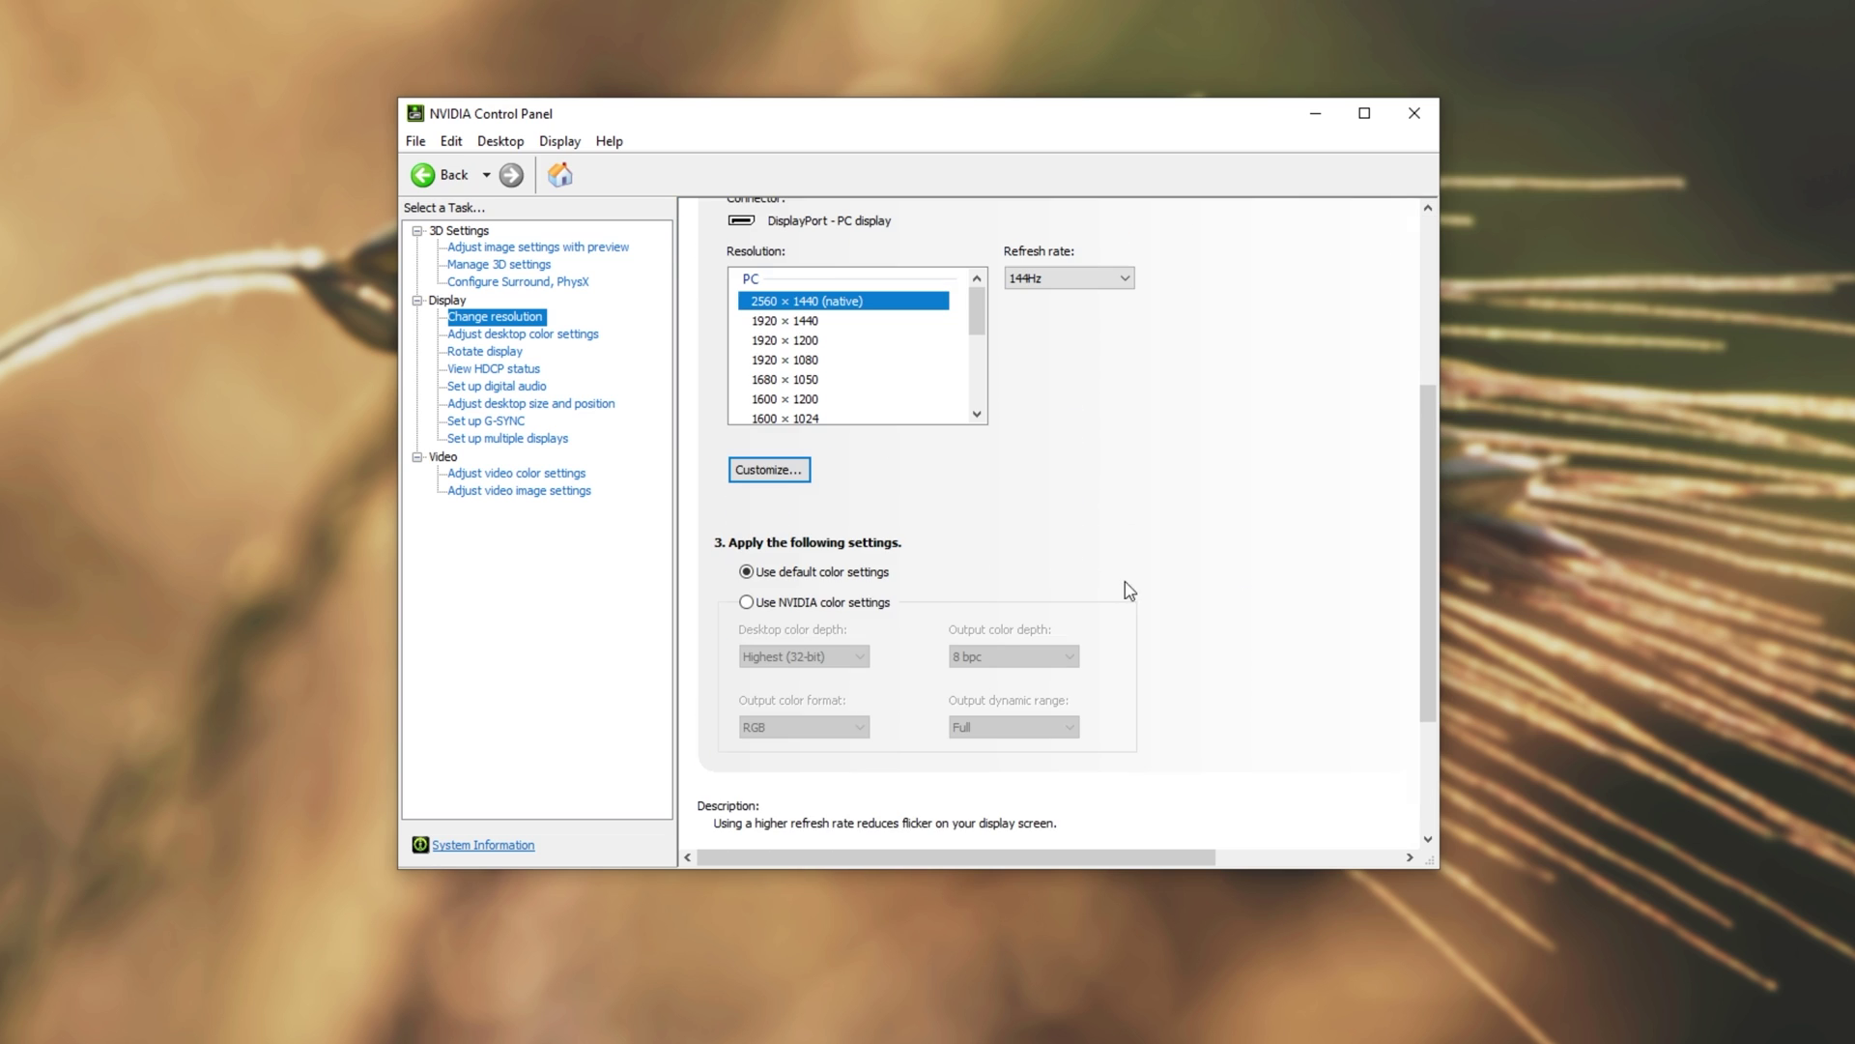
scroll(1189, 435, "up", 3)
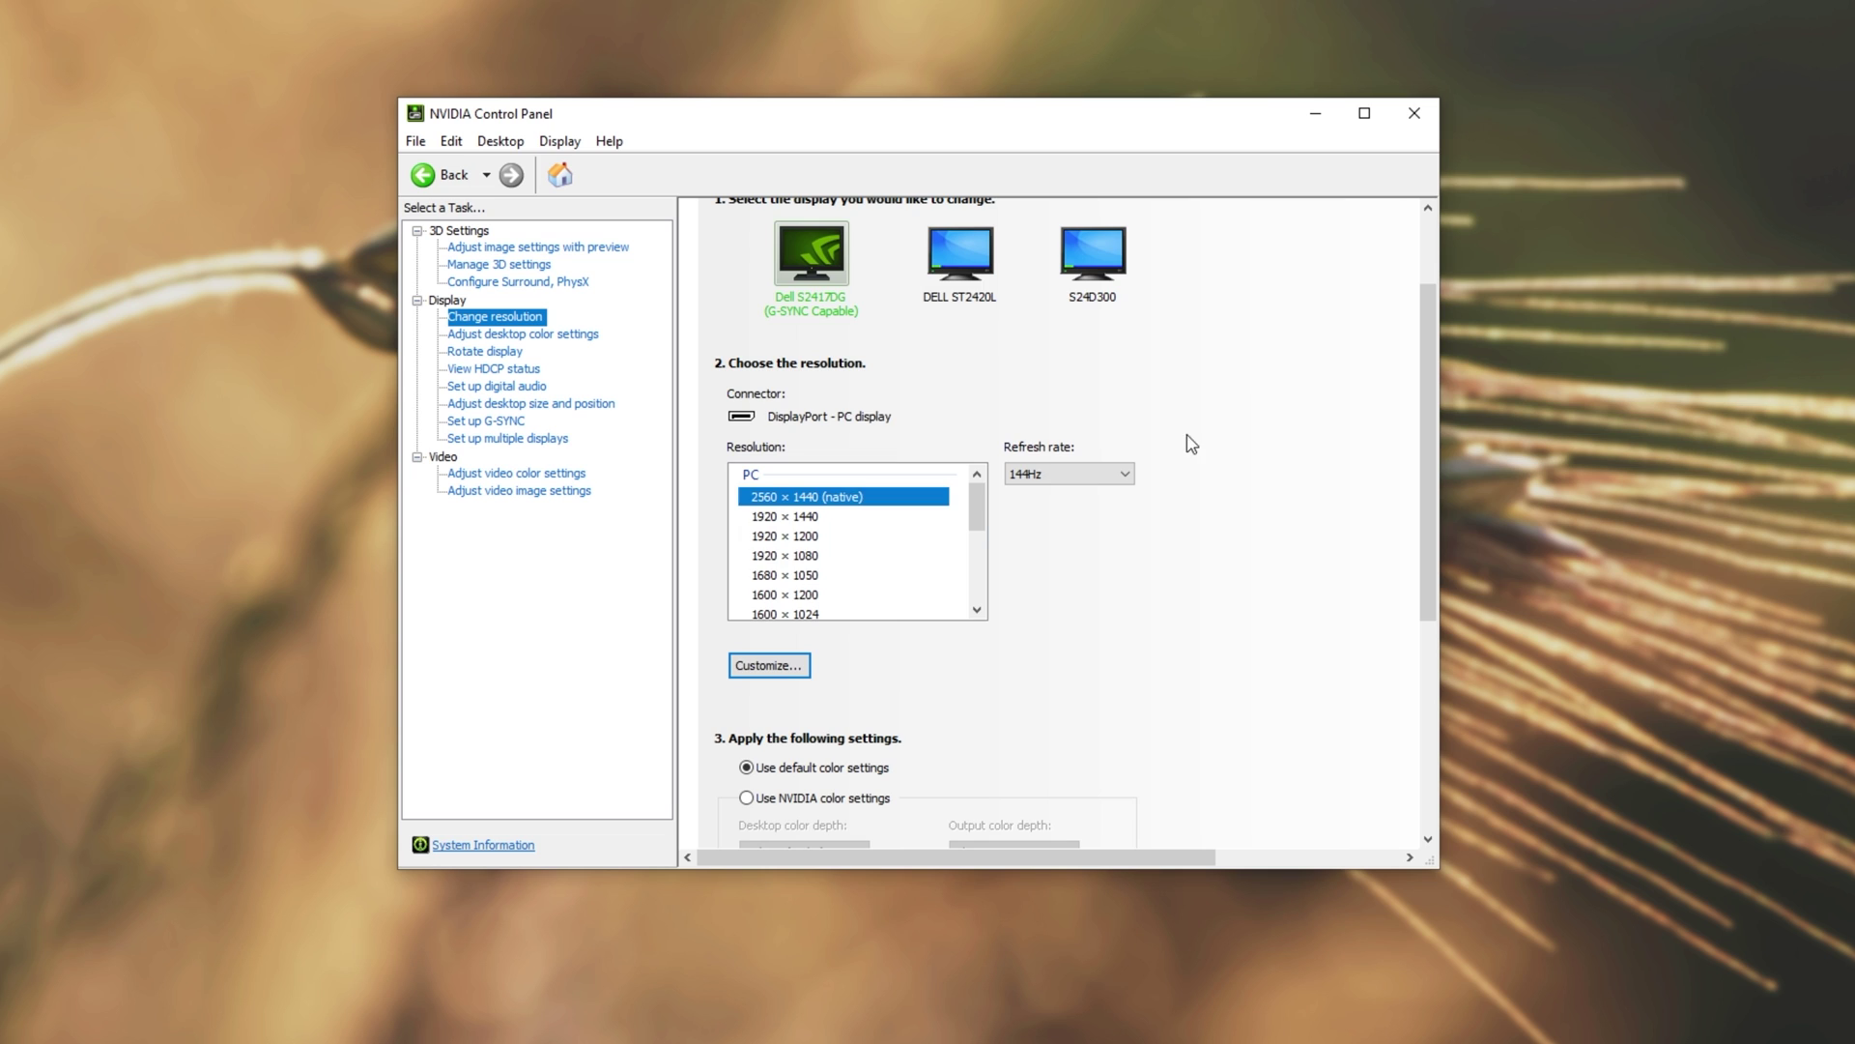
- Give the DELL ST2420L monitor NVIDIA colour settings with Full output dynamic range
left_click(961, 252)
scroll(1319, 541, "down", 3)
left_click(829, 604)
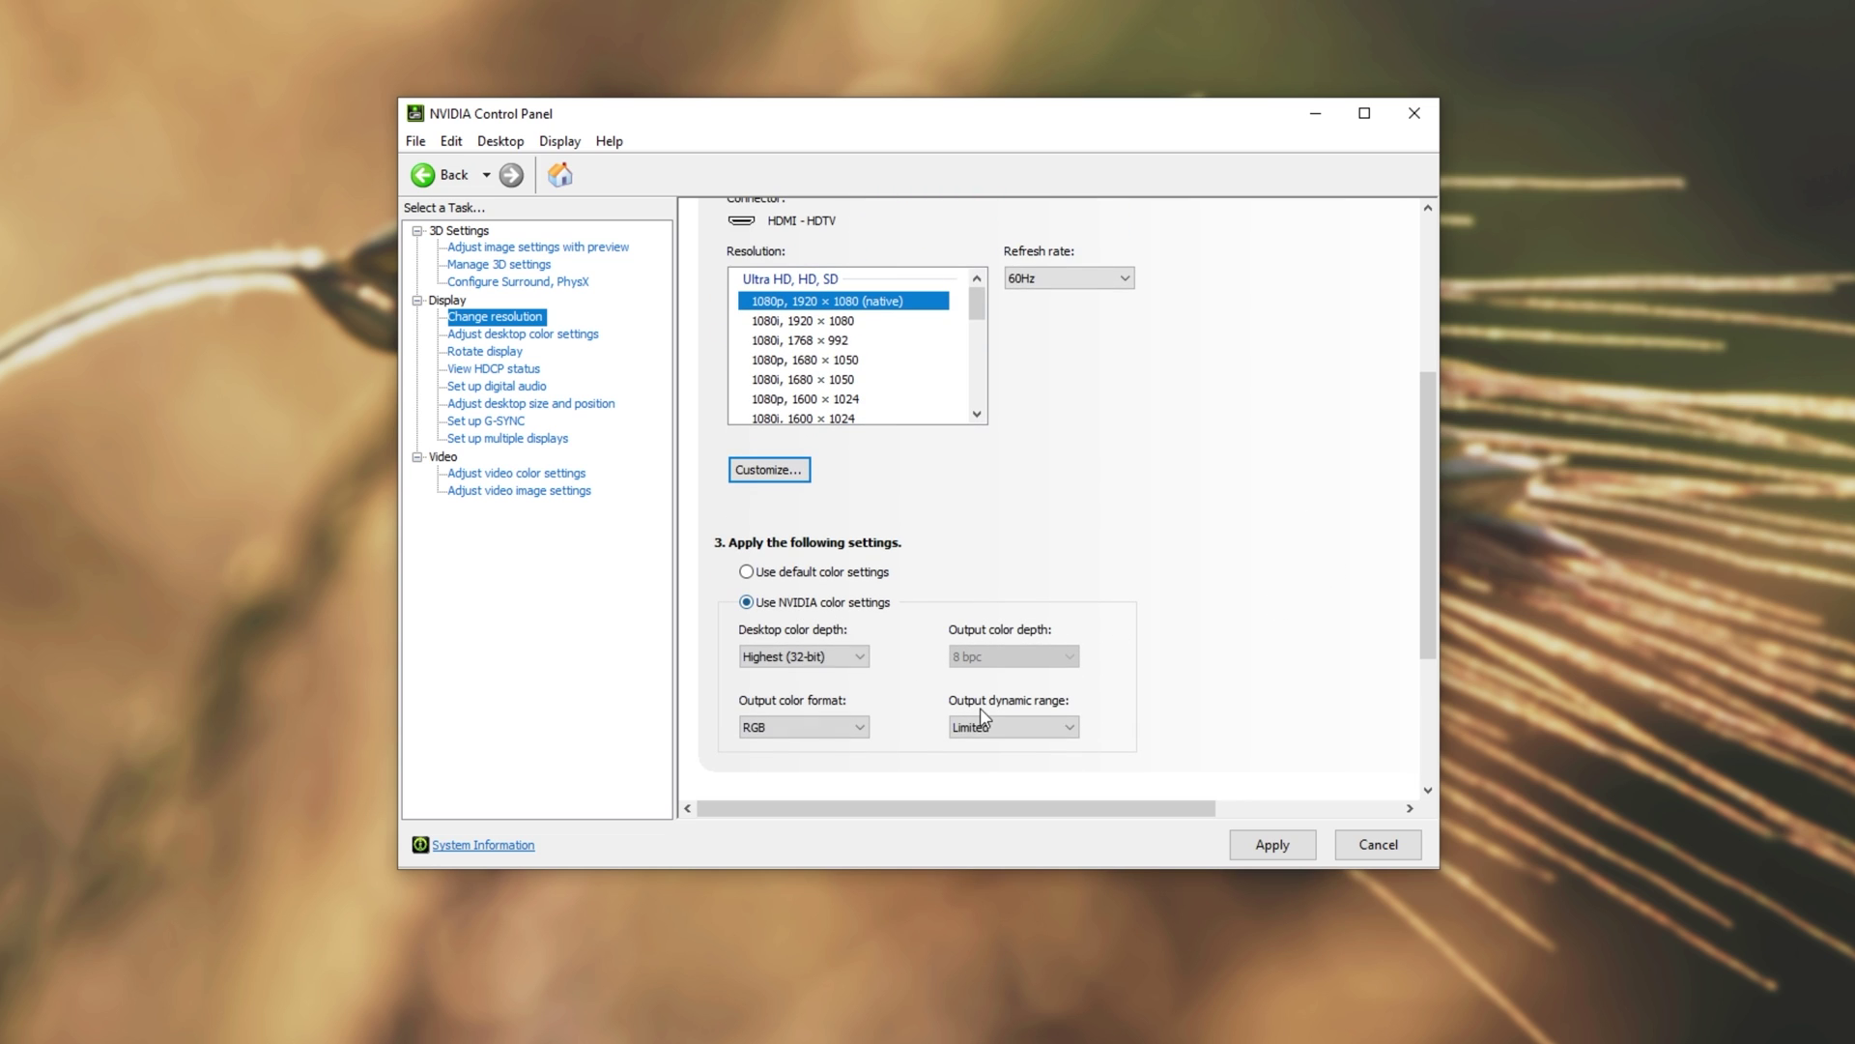
left_click(1039, 727)
left_click(1008, 756)
- Set the S24D300 monitor's output dynamic range to Full
scroll(1007, 756, "up", 5)
left_click(1093, 281)
scroll(1006, 580, "down", 5)
left_click(1011, 695)
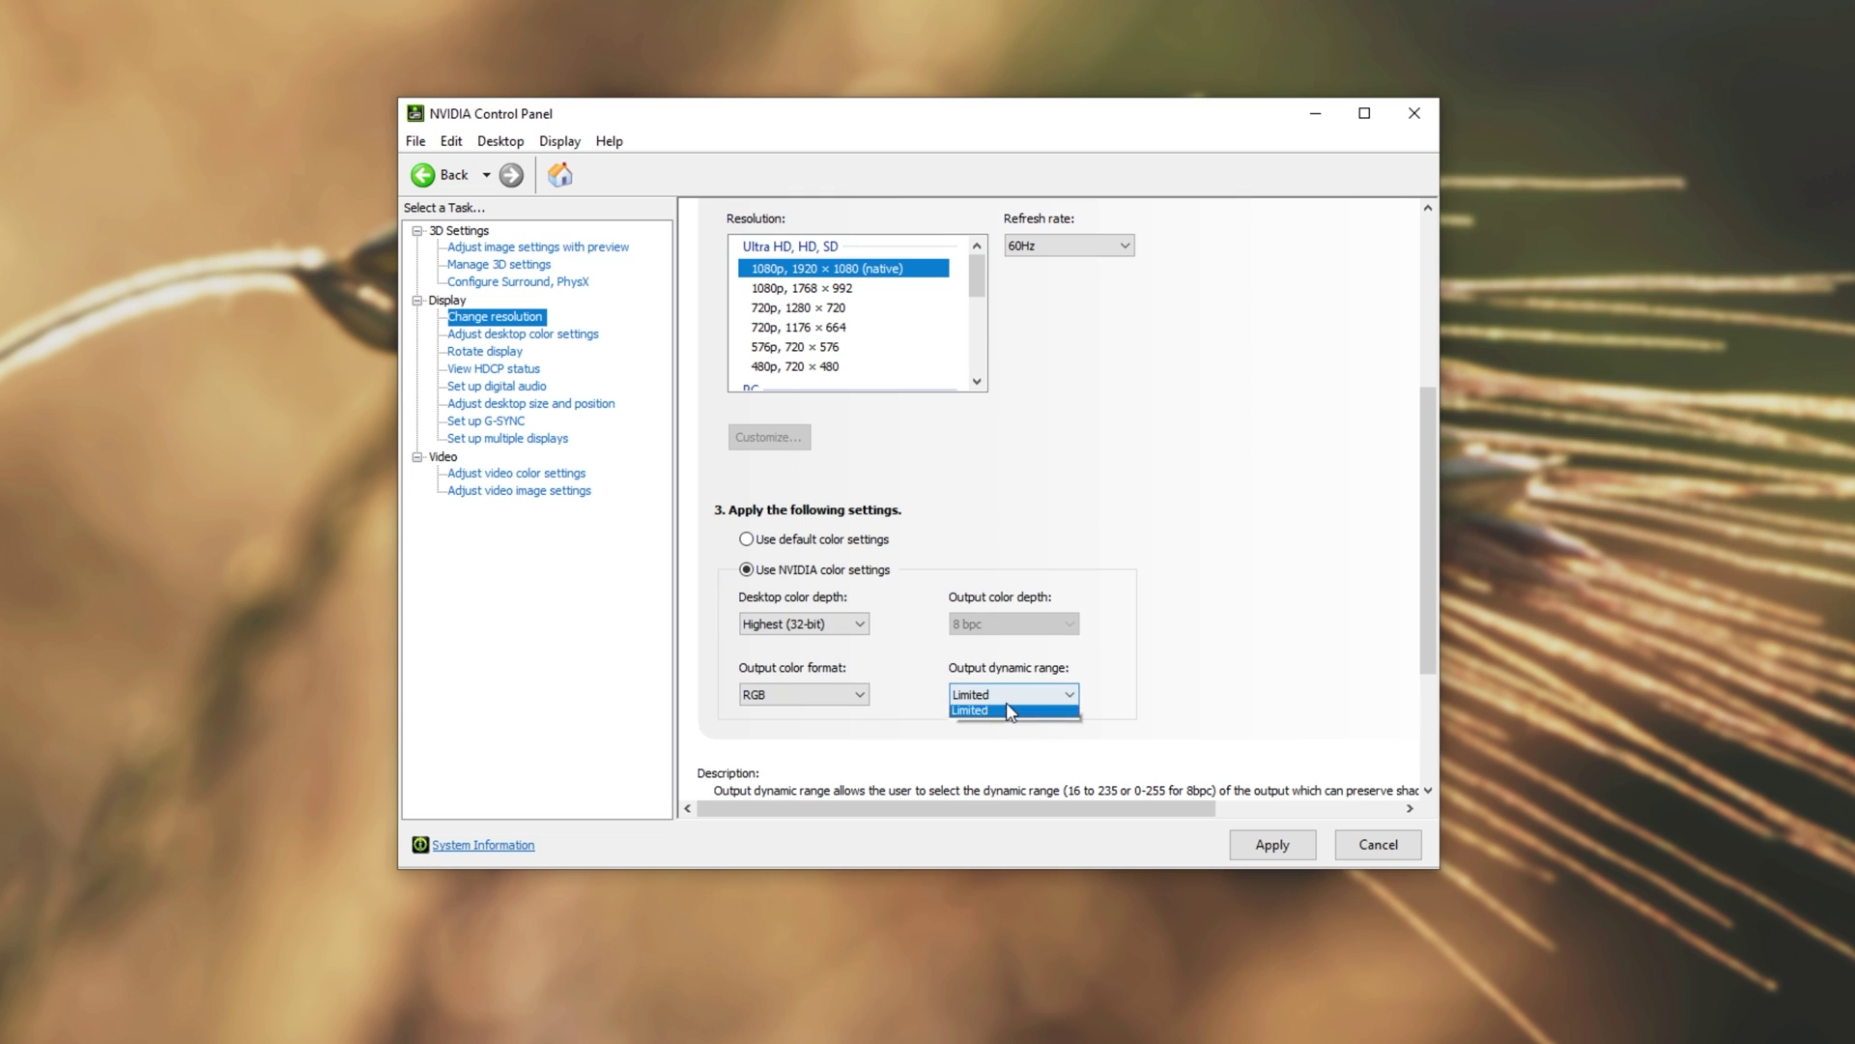
left_click(1006, 715)
scroll(967, 580, "up", 5)
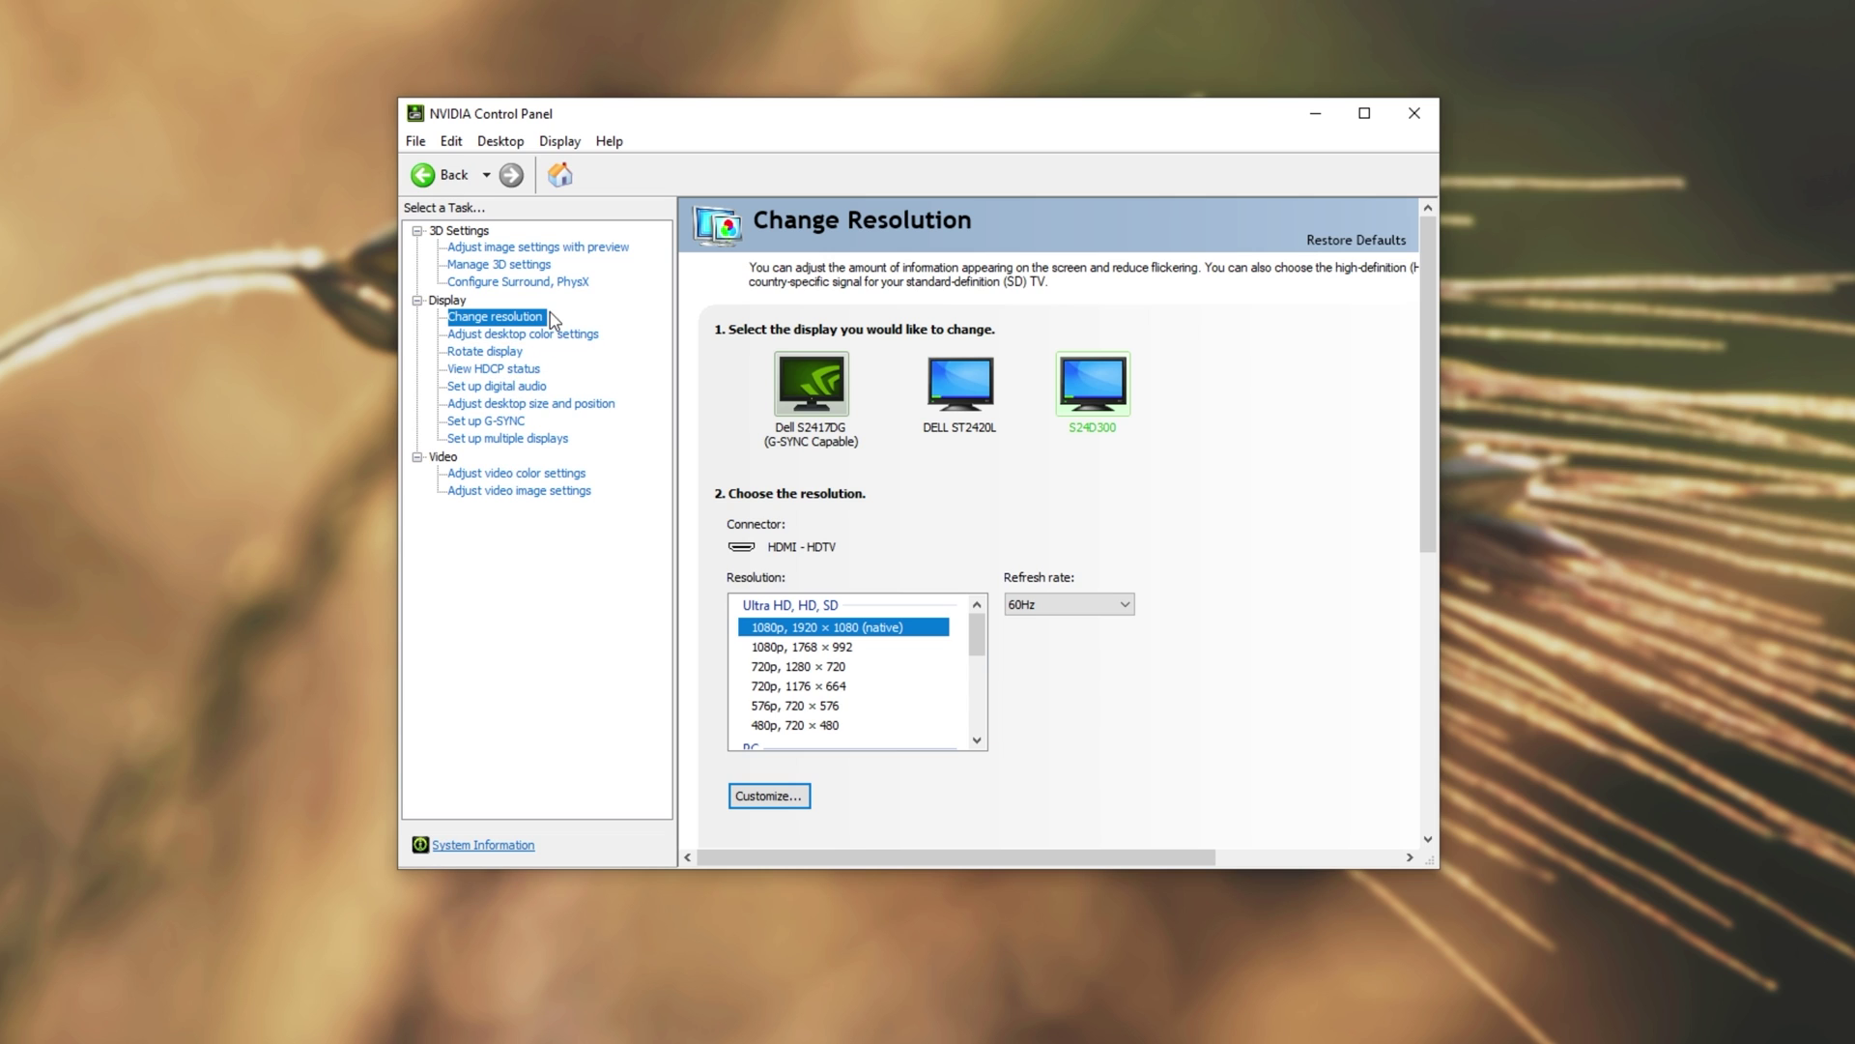
- Set the global Power management mode to Prefer maximum performance
left_click(530, 267)
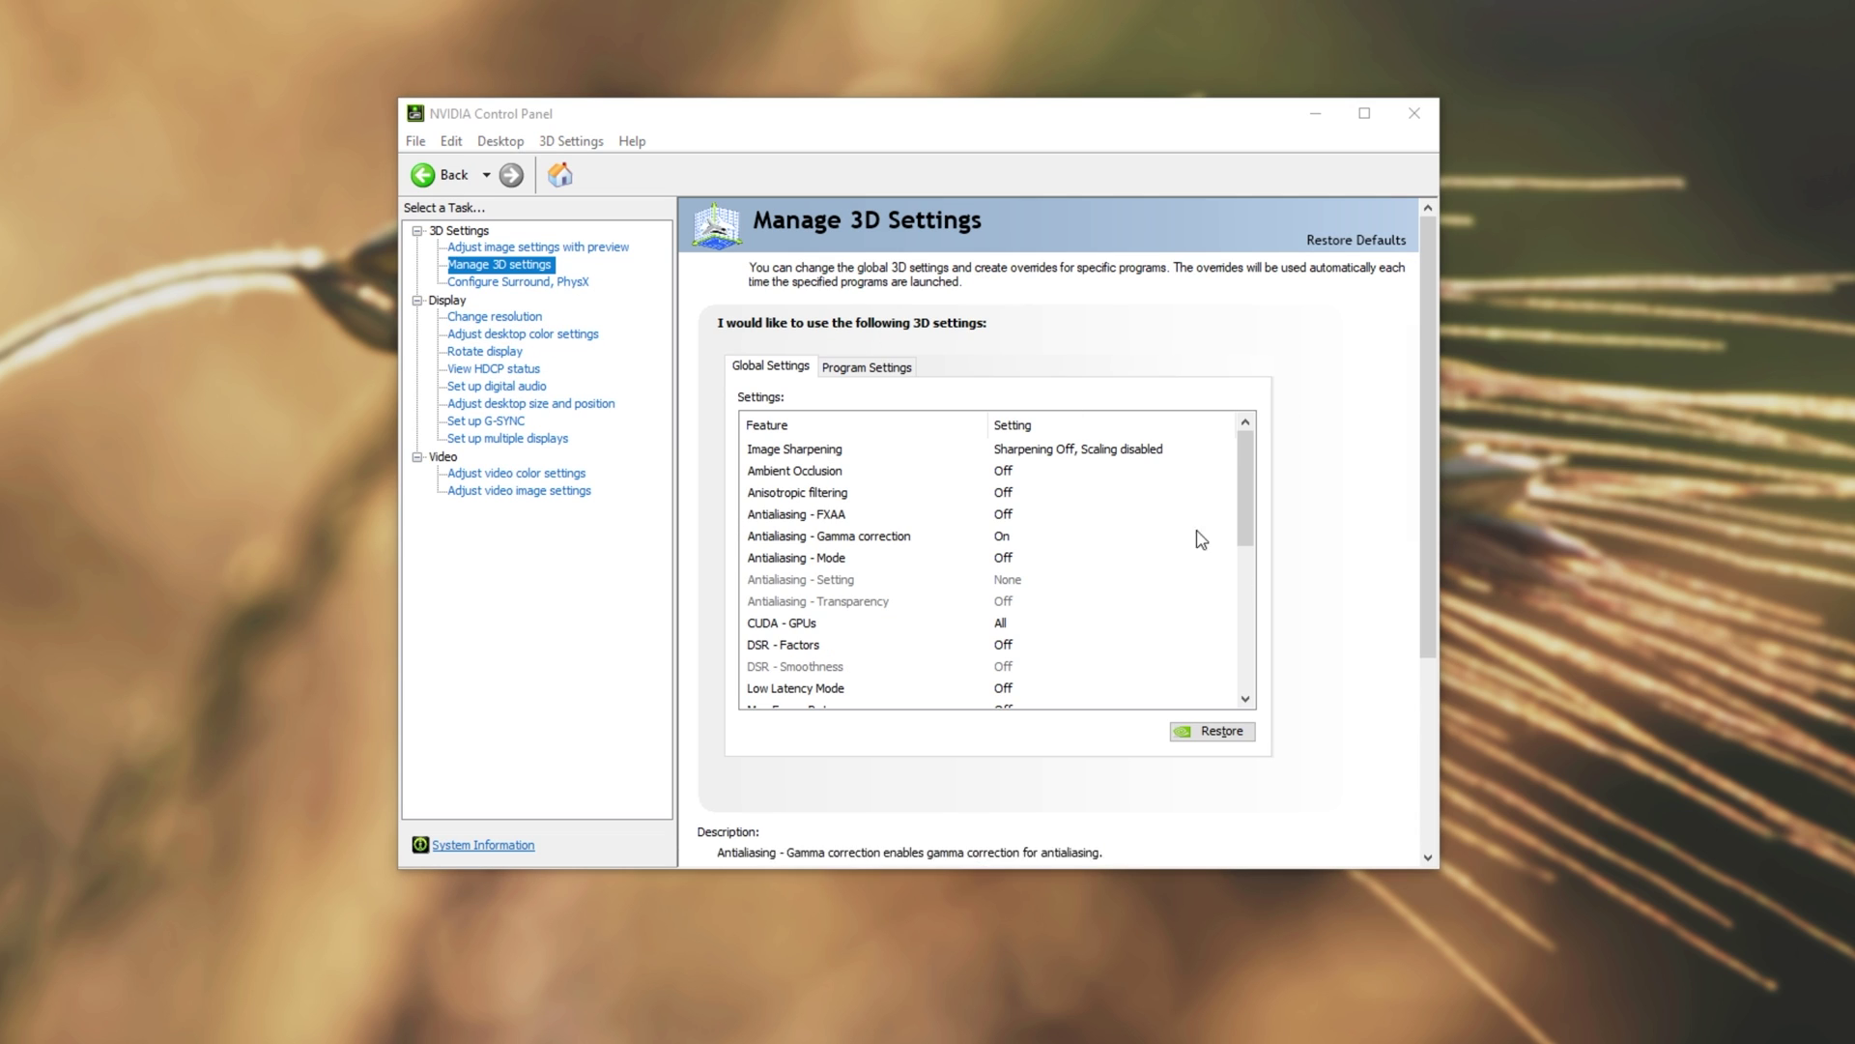
left_click_drag(1245, 526, 1235, 565)
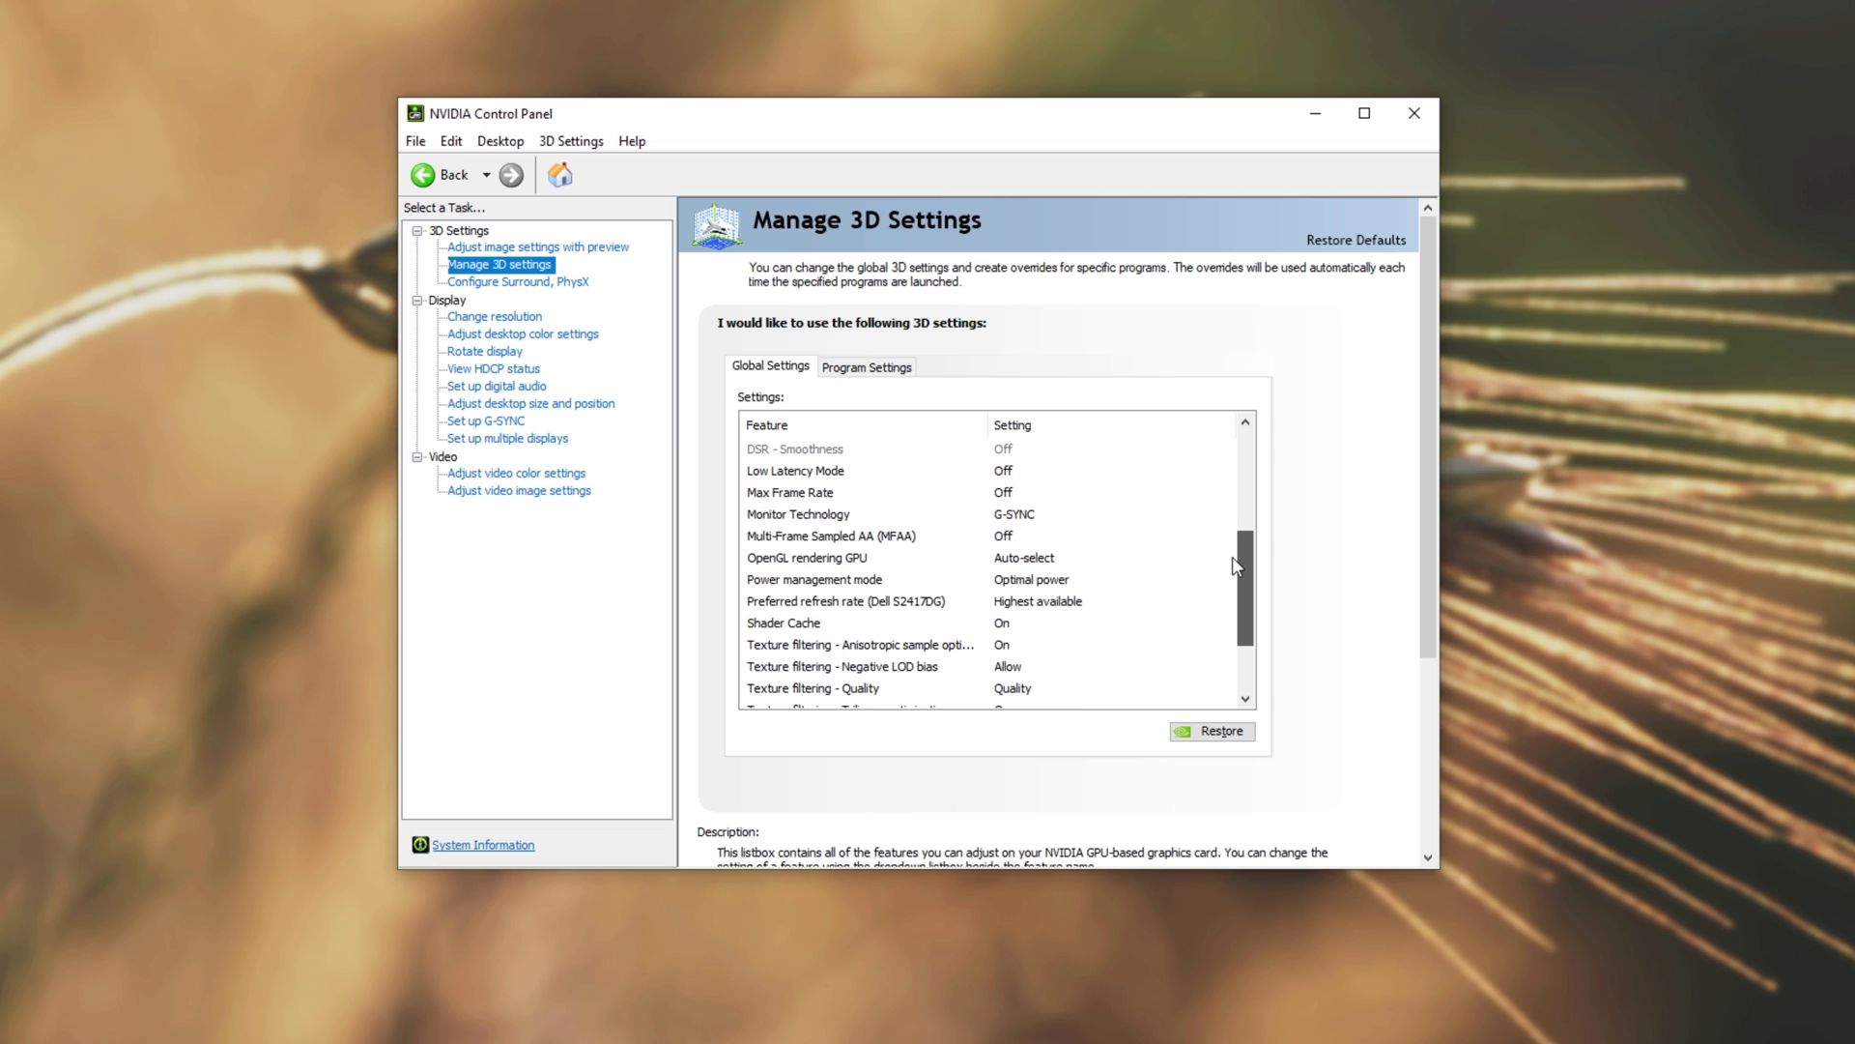
left_click(836, 589)
left_click(1027, 584)
left_click(1027, 587)
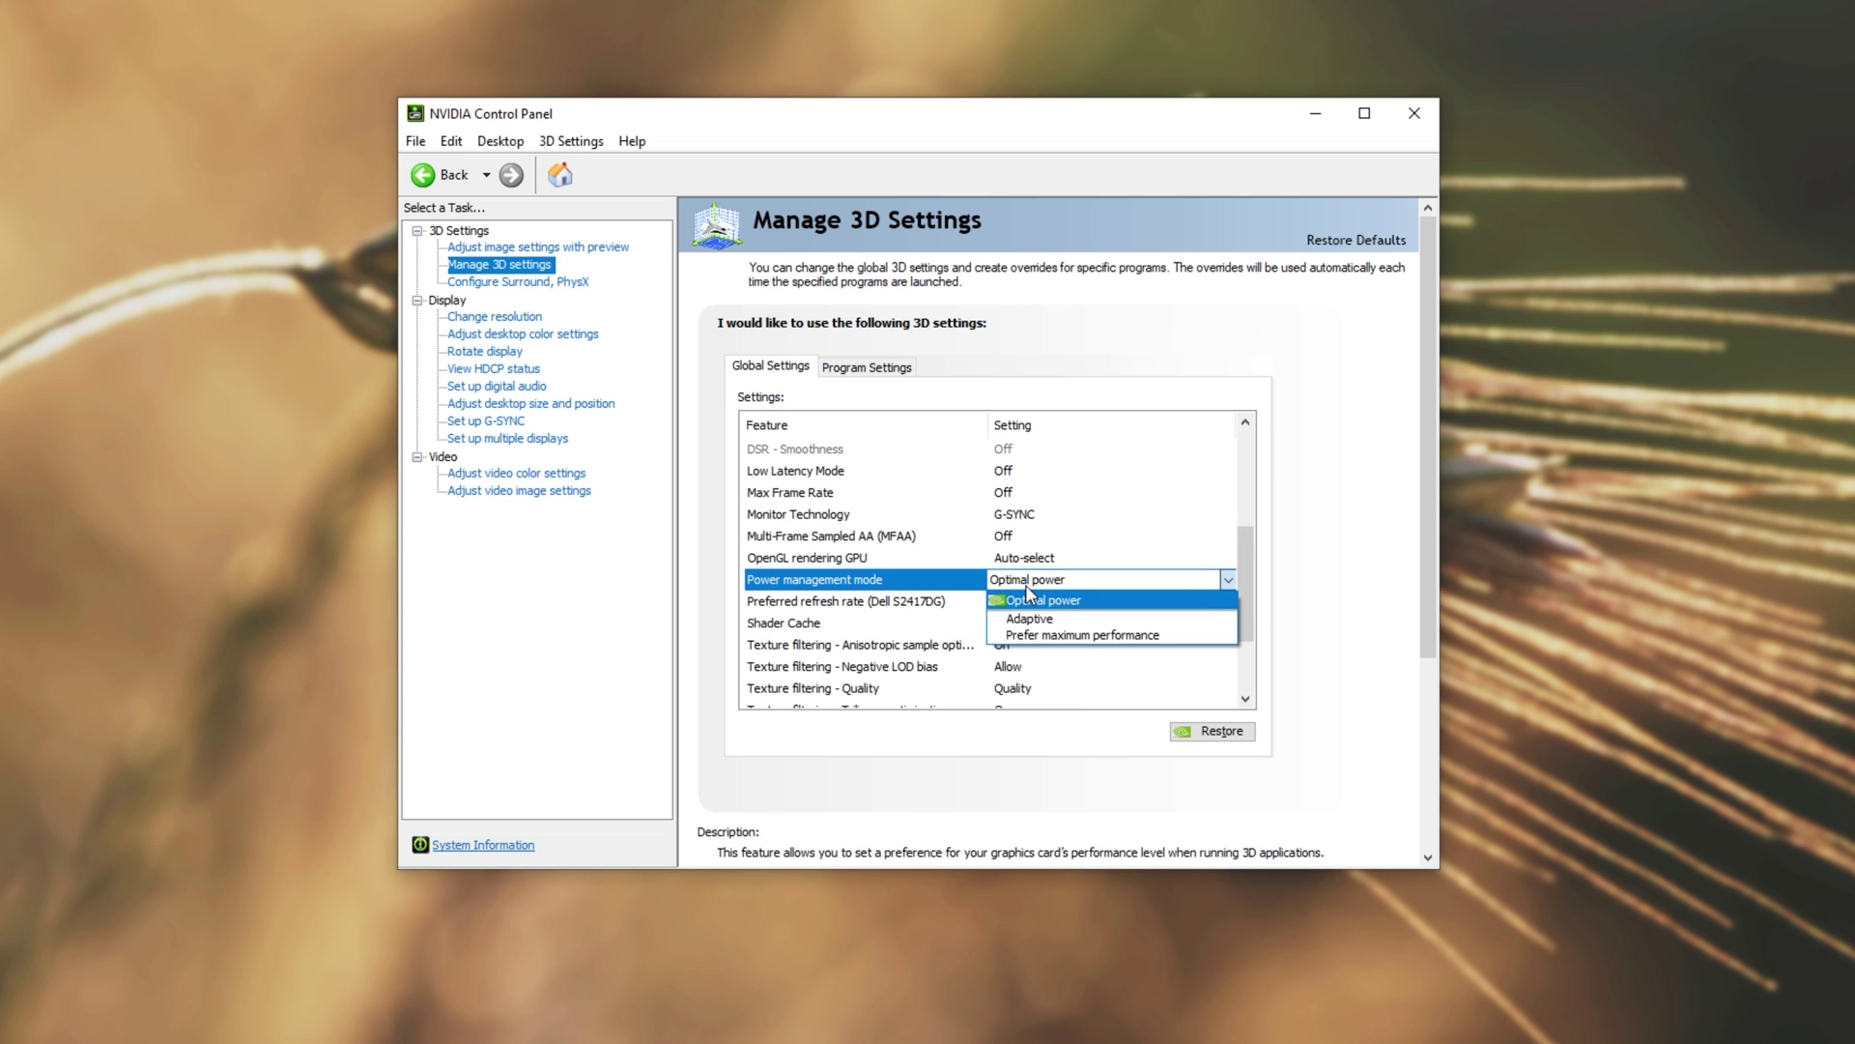
left_click(1061, 638)
- Set Texture filtering - Quality to High performance
scroll(1058, 640, "up", 4)
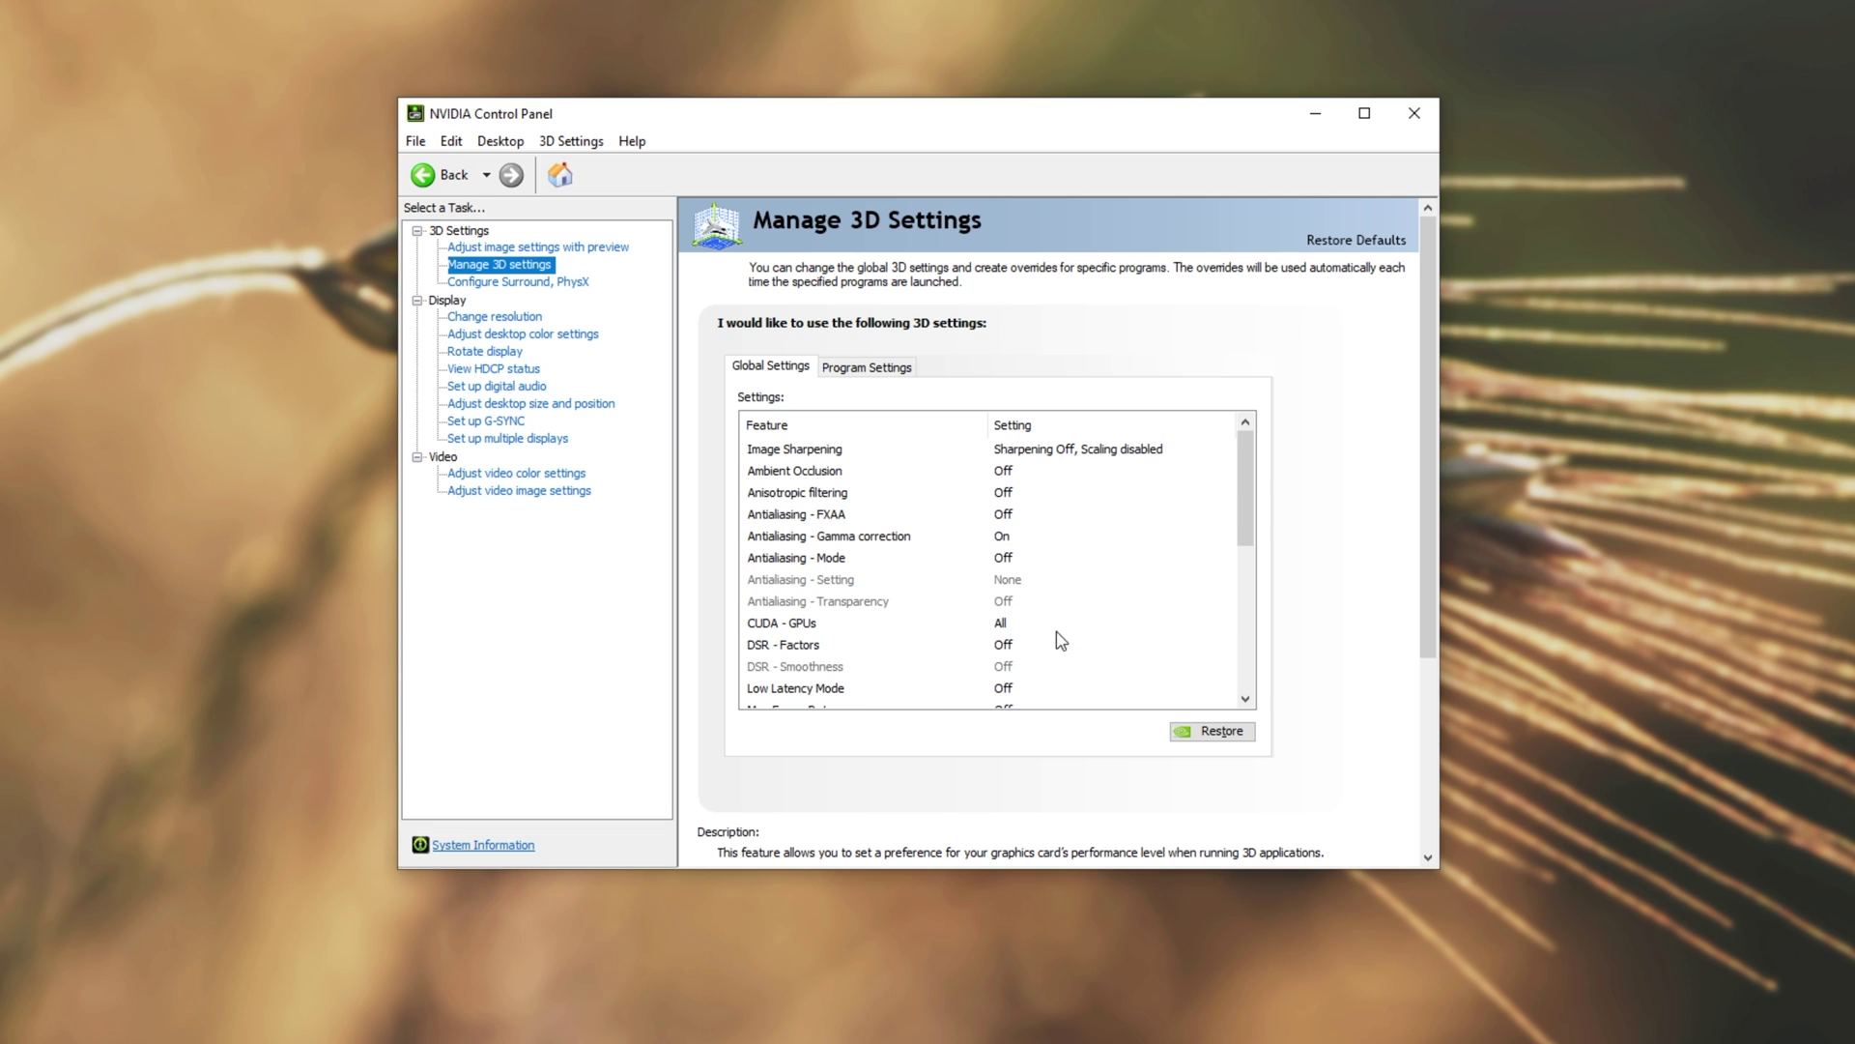
scroll(1058, 640, "down", 2)
scroll(923, 651, "up", 2)
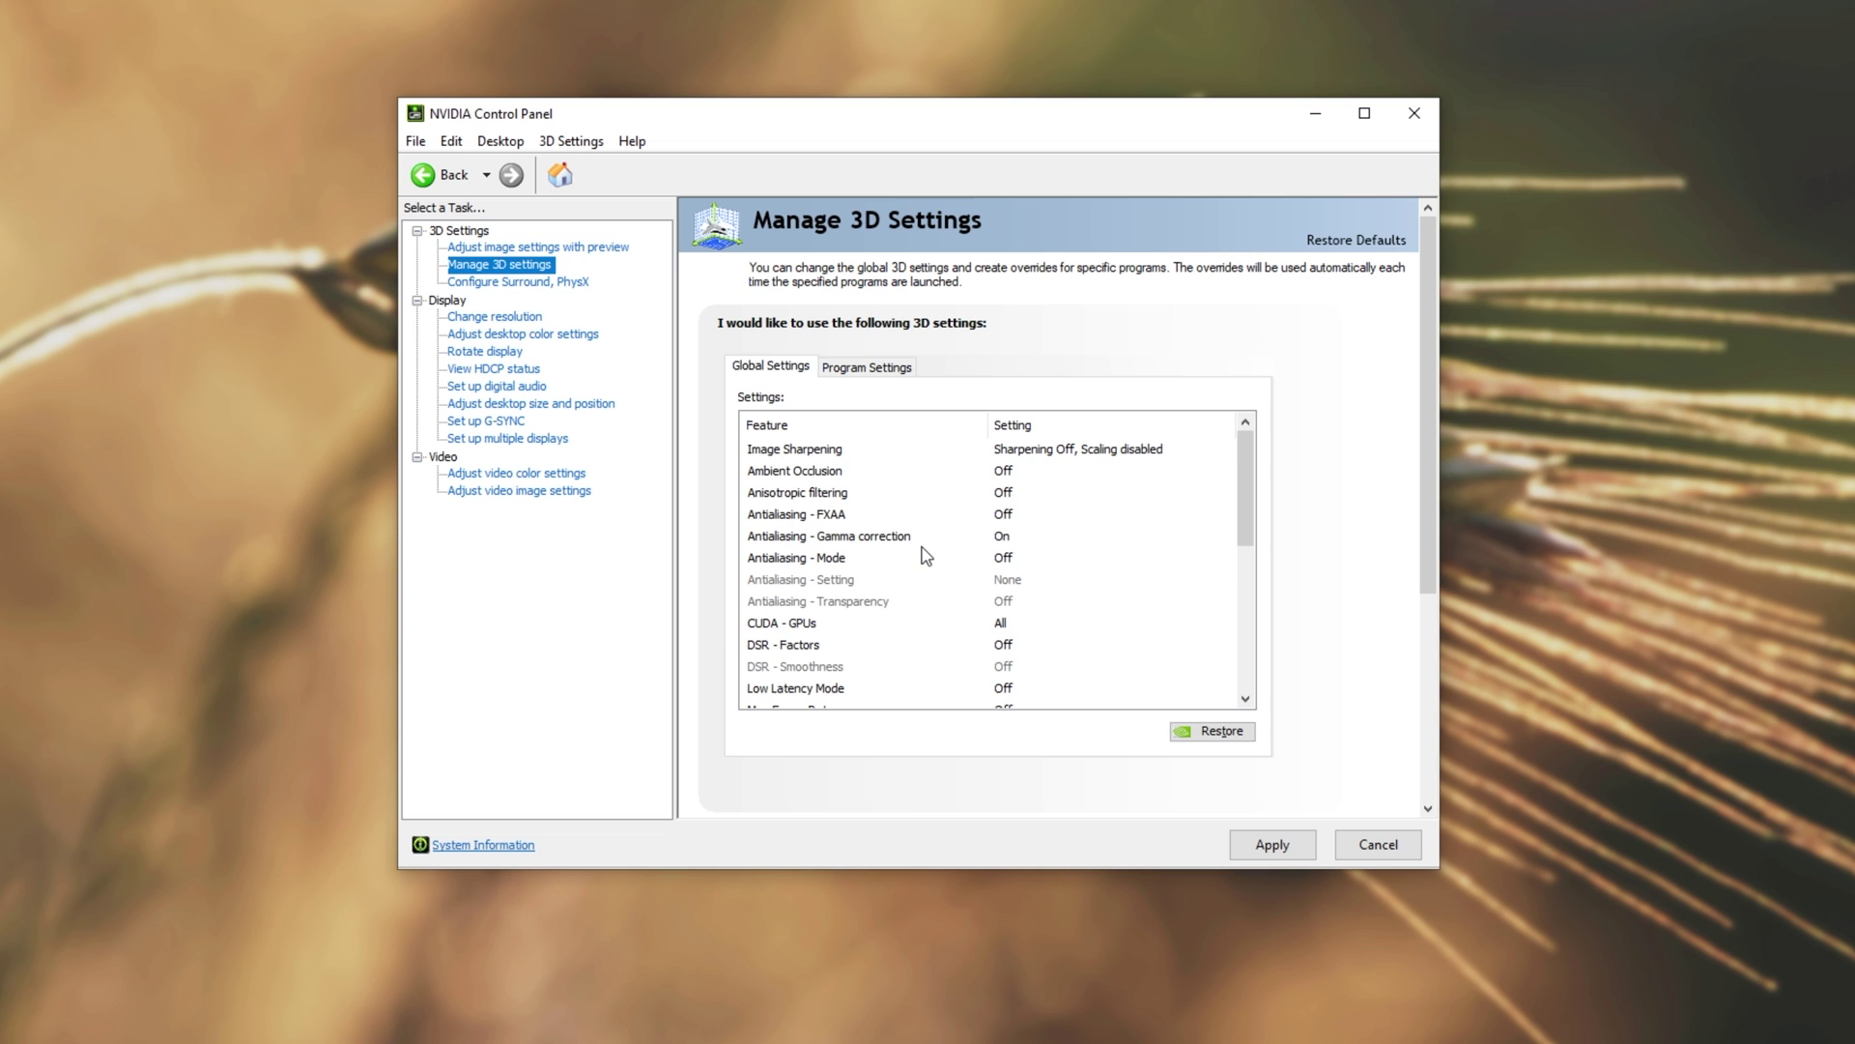
scroll(926, 556, "down", 2)
left_click_drag(1238, 542, 1238, 645)
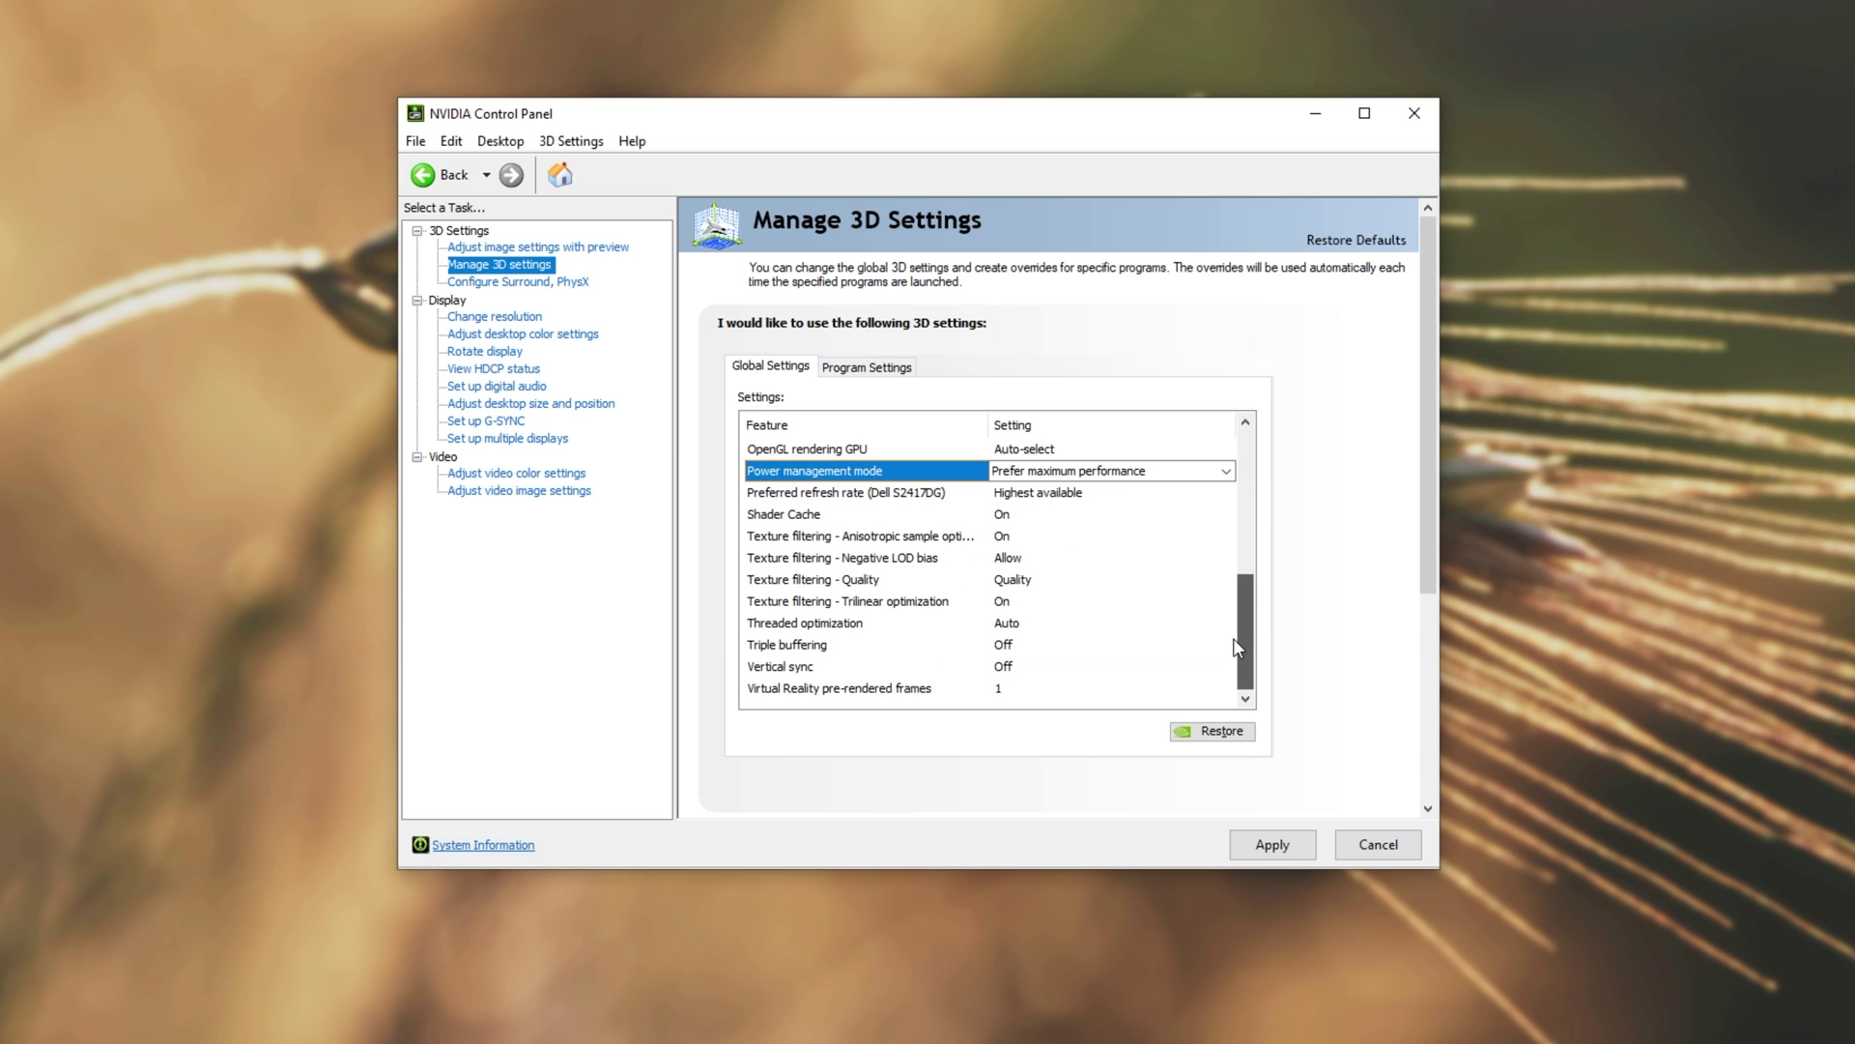
left_click(1061, 581)
left_click(1075, 580)
left_click(1076, 584)
left_click(1076, 584)
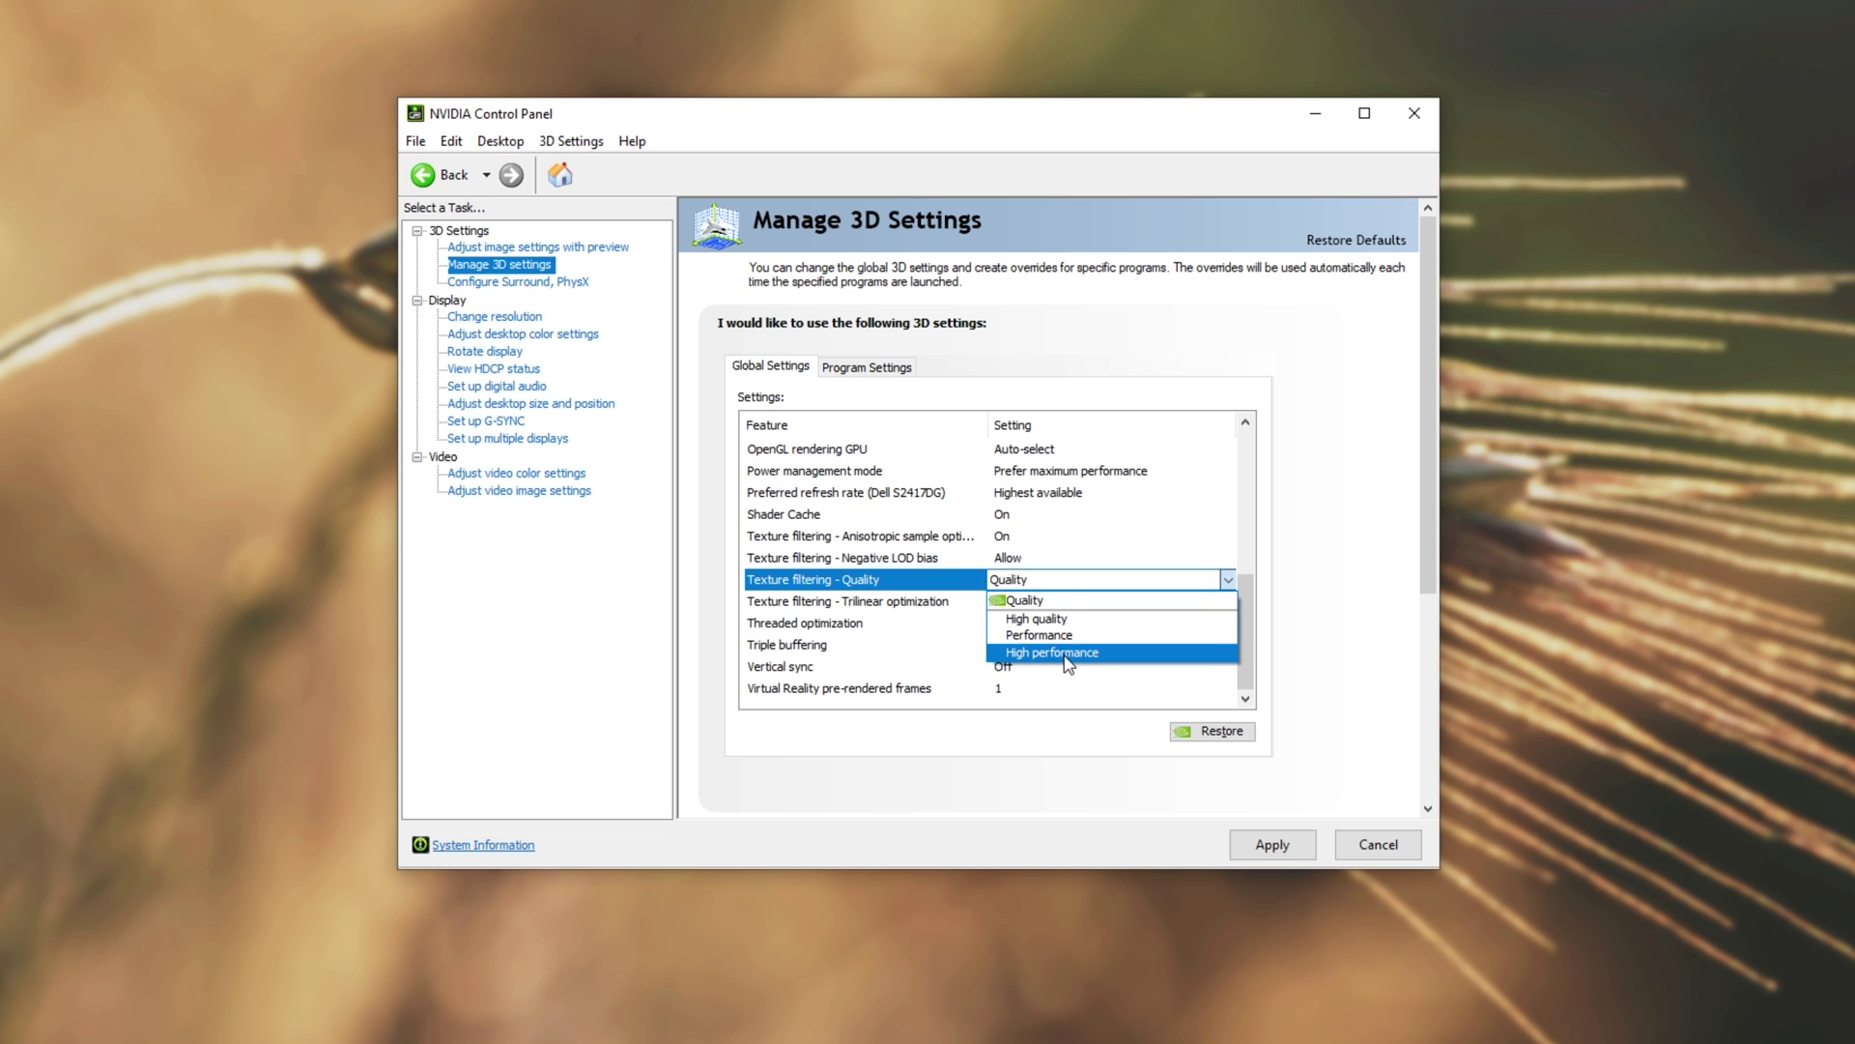
left_click(1066, 654)
- Apply the changed global 3D settings
left_click(1005, 626)
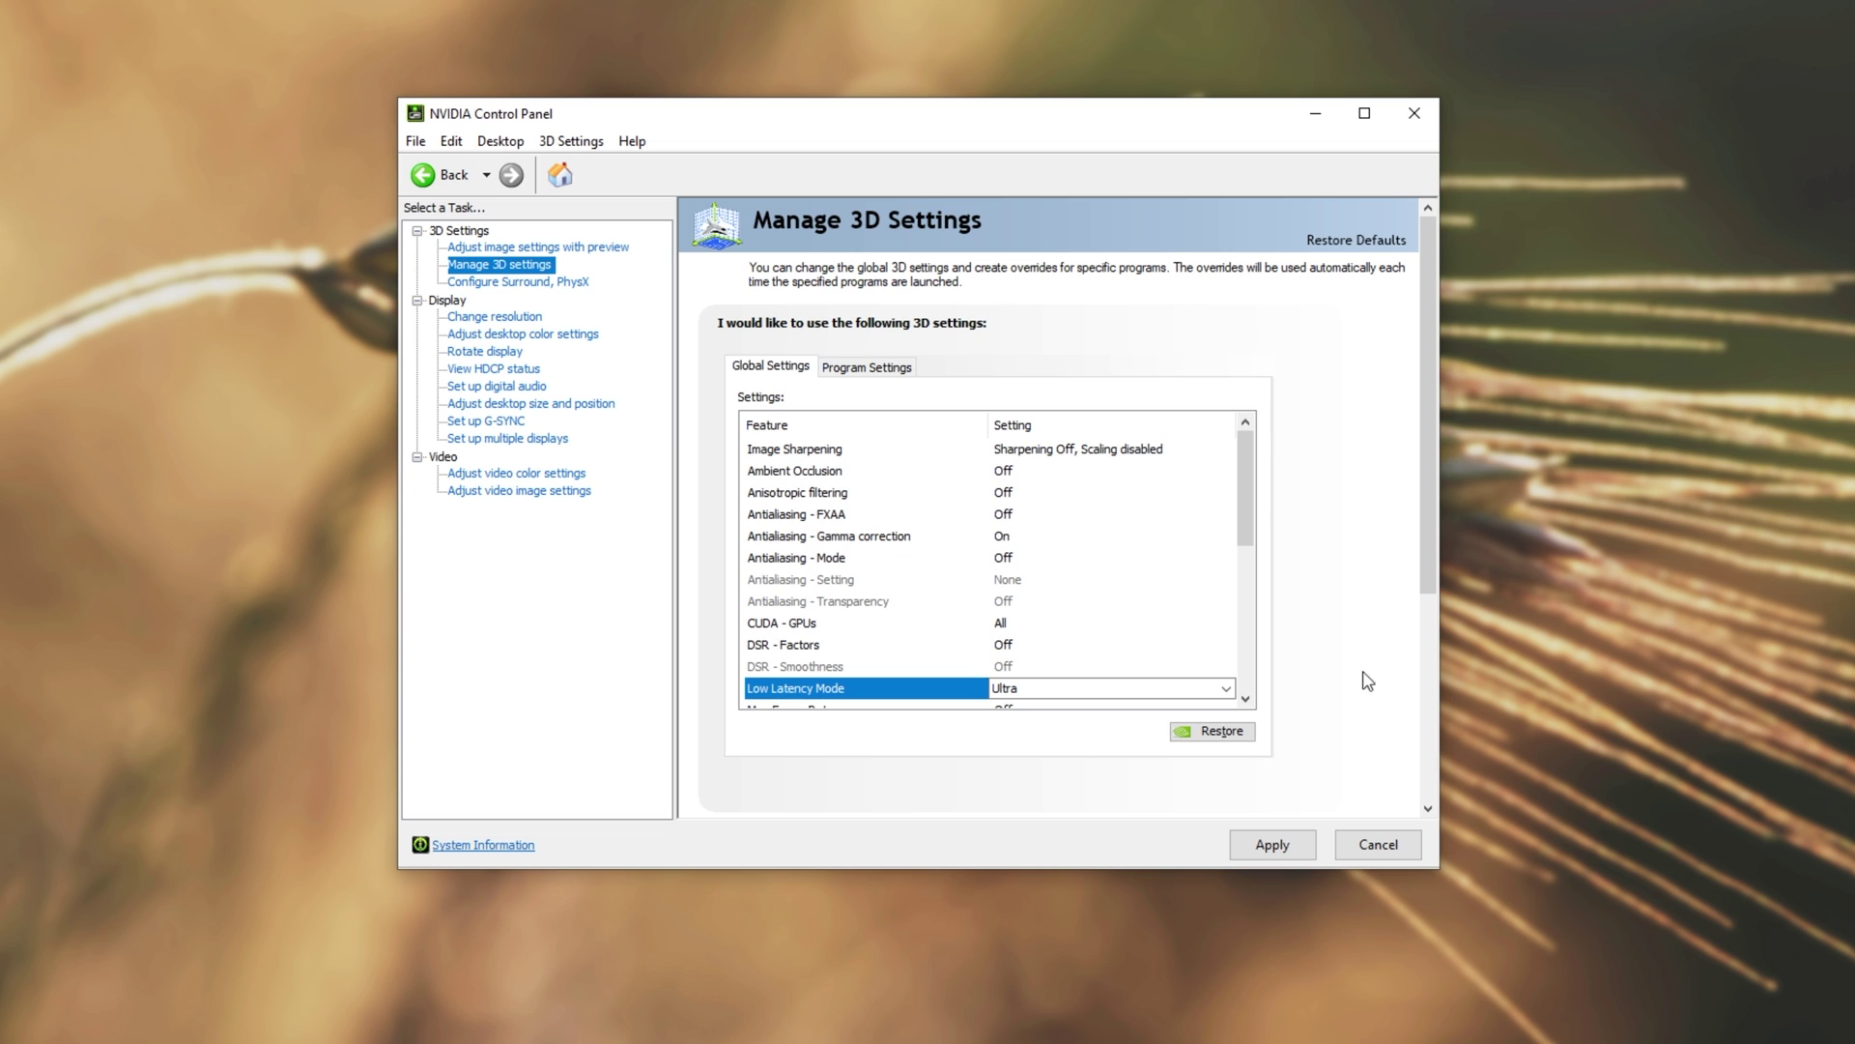
mouse_move(1246, 478)
left_mouse_down()
mouse_move(1247, 631)
mouse_move(1247, 478)
left_mouse_up()
left_click(1272, 849)
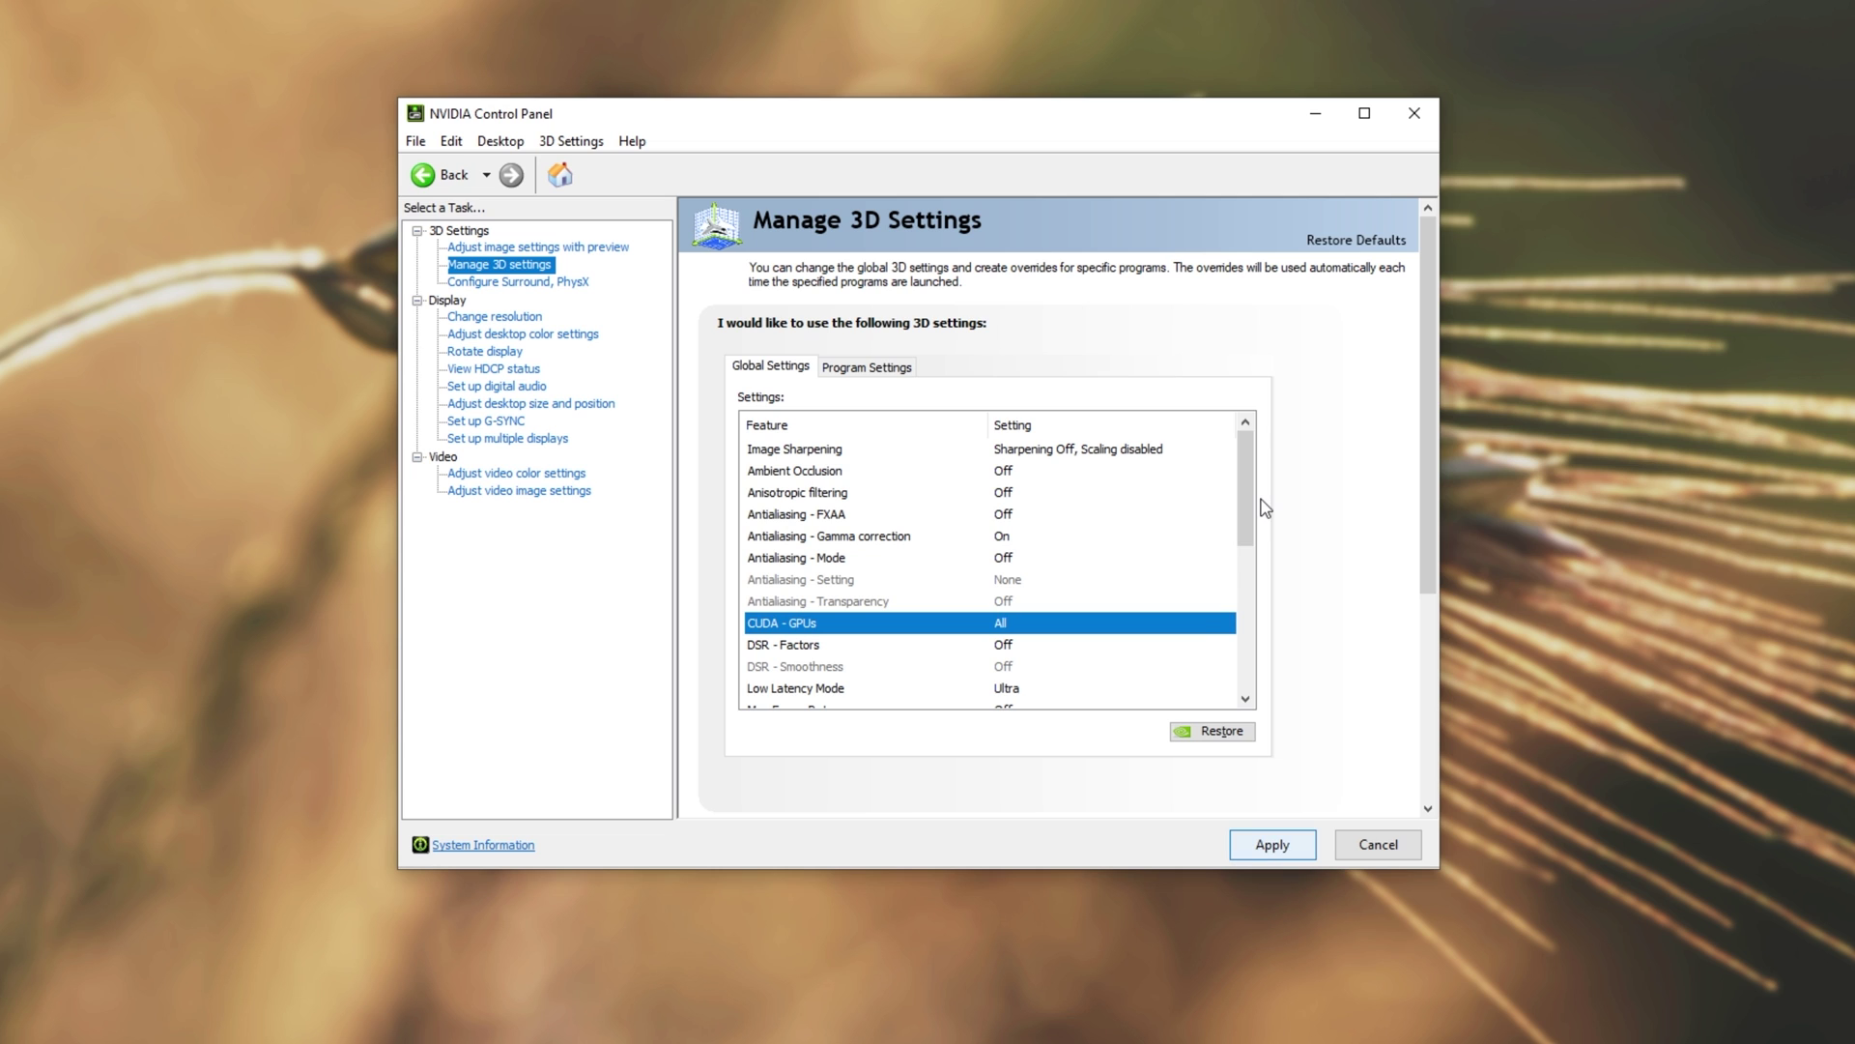